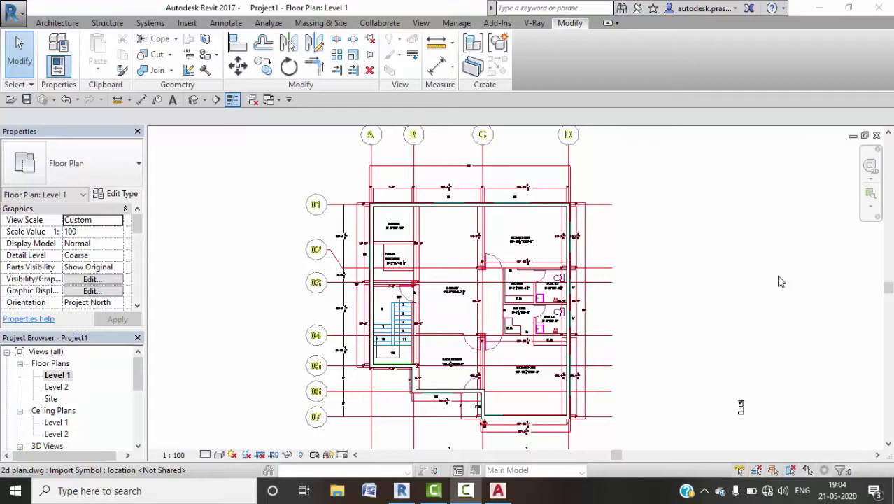
Step: Examine the 2D plan under the Level 1 walls and compare it with the original drawing in AutoCAD, returning to Revit
scroll(451, 250, down, 5)
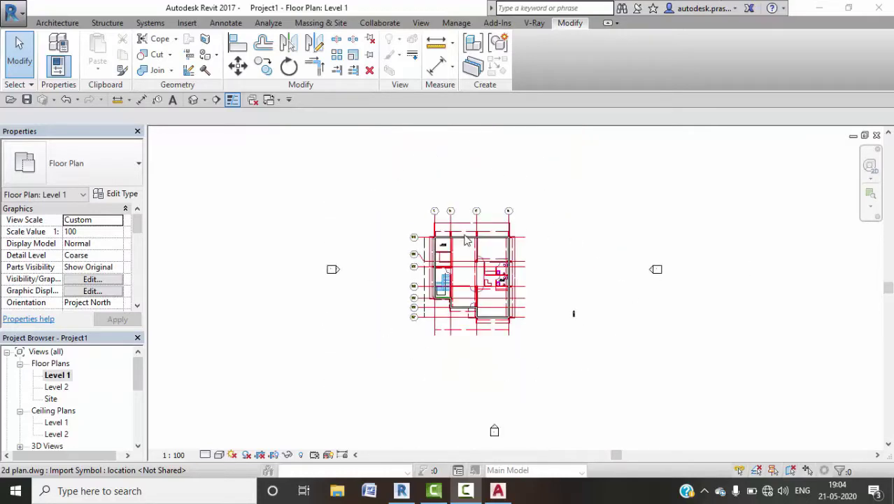
scroll(465, 237, up, 5)
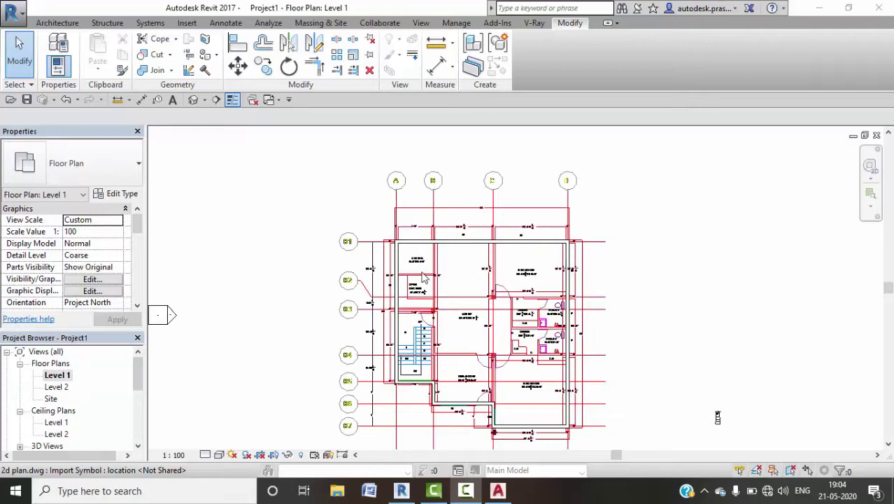
scroll(423, 277, up, 2)
scroll(374, 208, up, 1)
scroll(374, 209, up, 1)
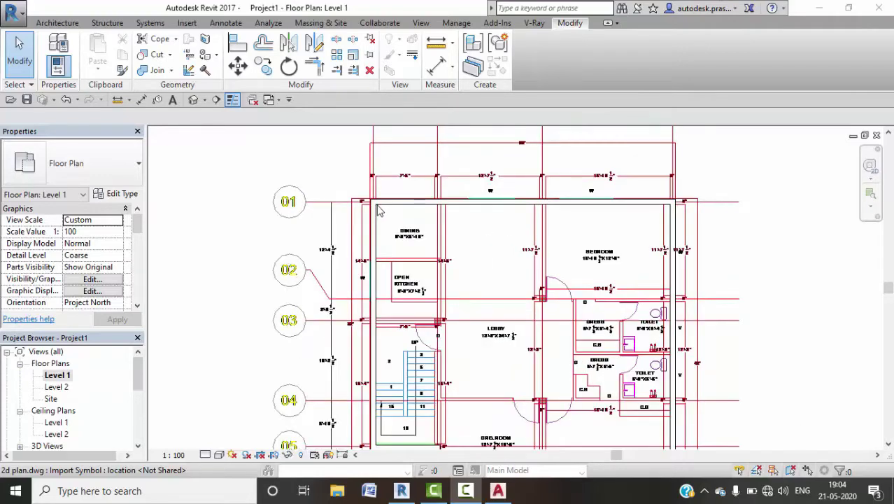
click(497, 490)
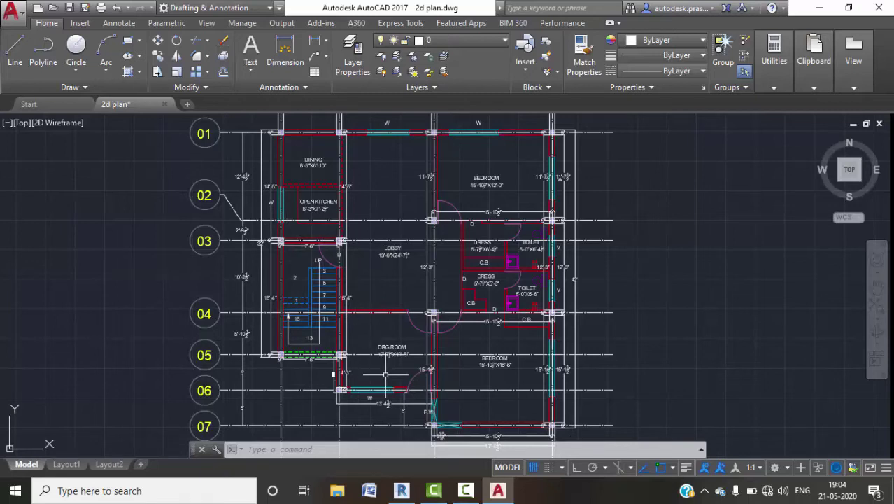
click(408, 492)
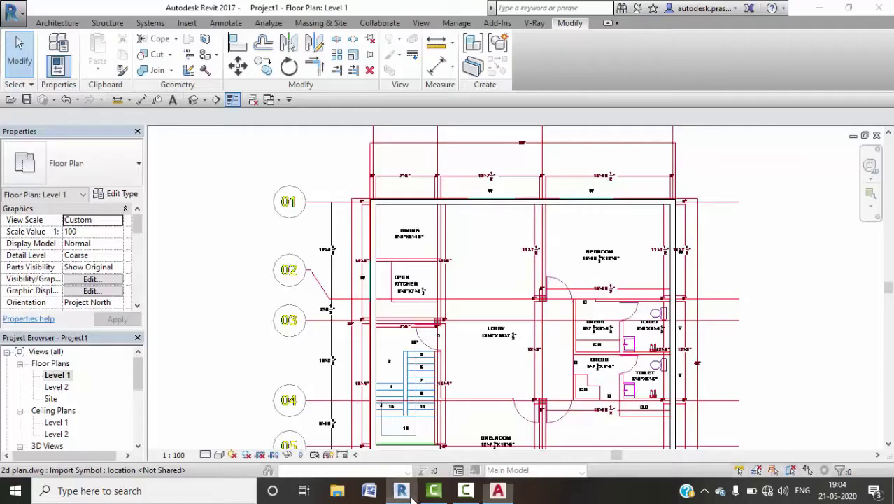
scroll(513, 366, down, 1)
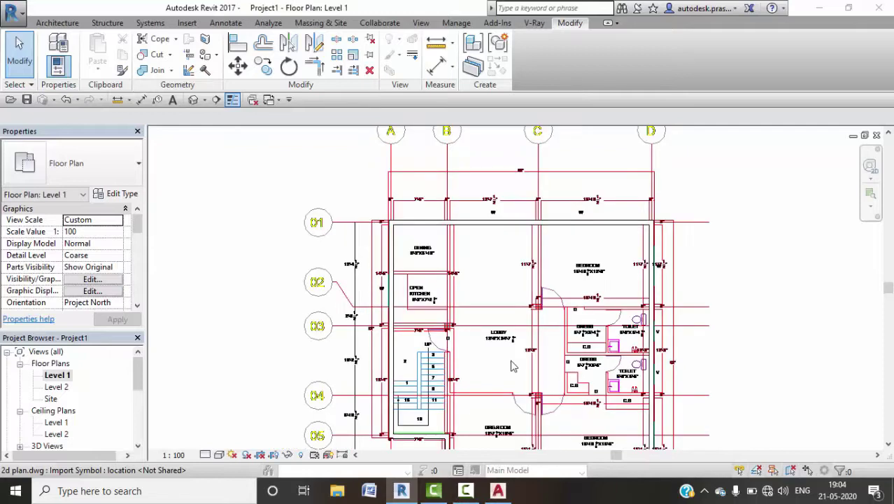
scroll(513, 366, down, 1)
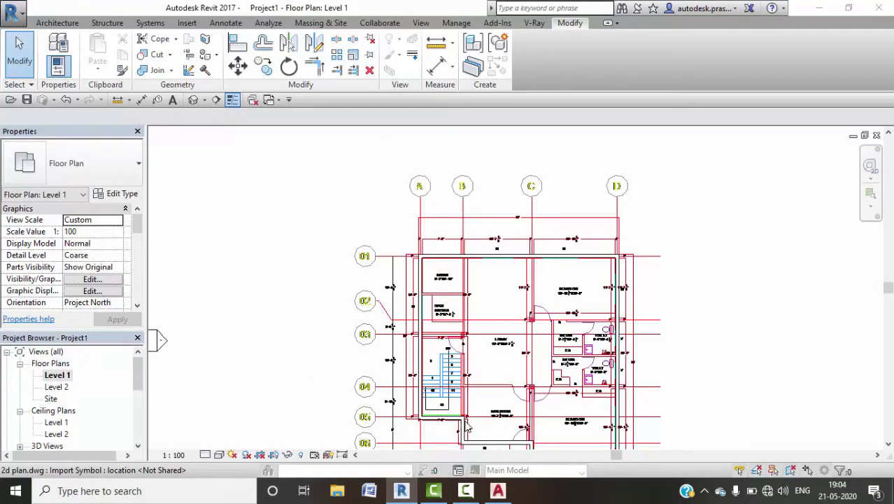
Step: Inspect how the exterior wall along grid 01 lines up with the imported plan's wall lines
scroll(466, 427, up, 2)
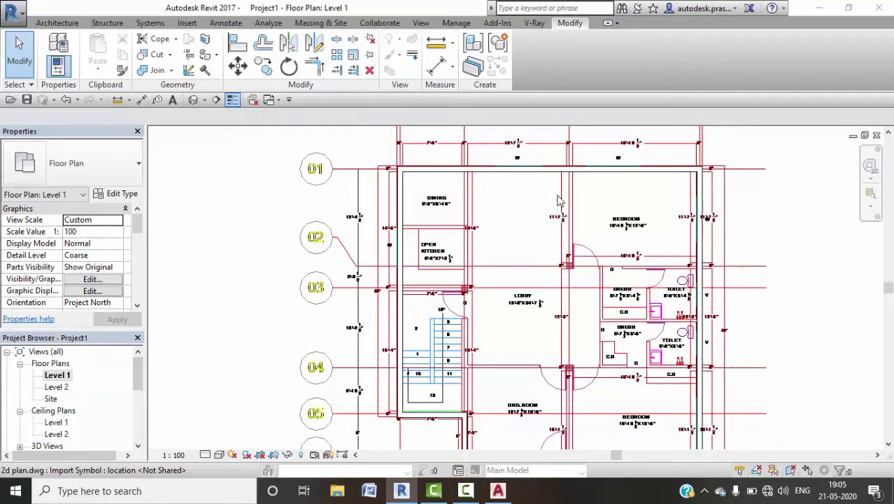
scroll(486, 178, up, 2)
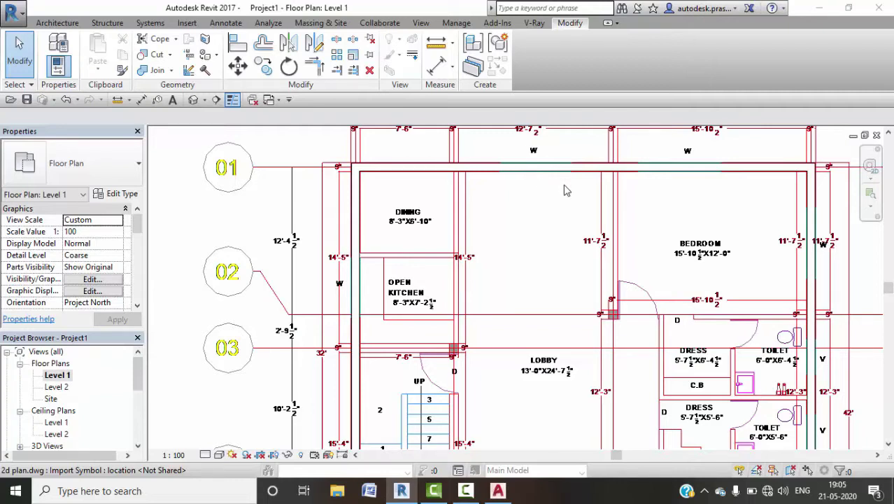
click(396, 166)
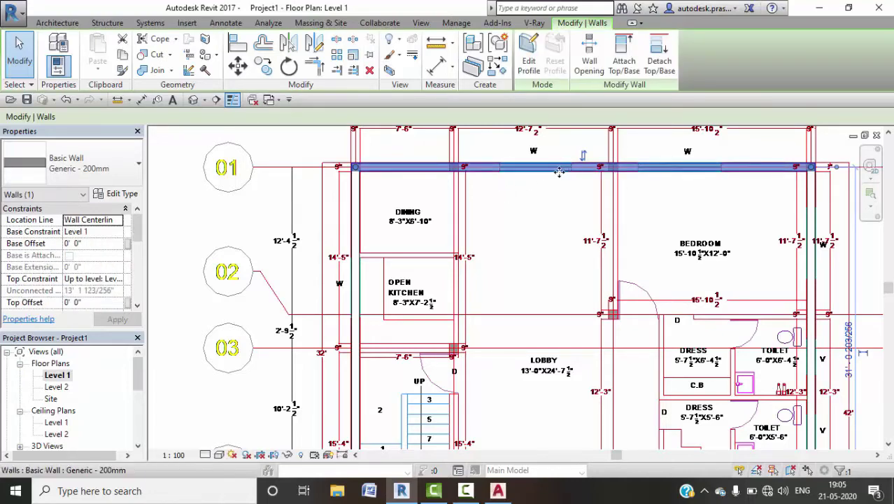
scroll(491, 167, up, 2)
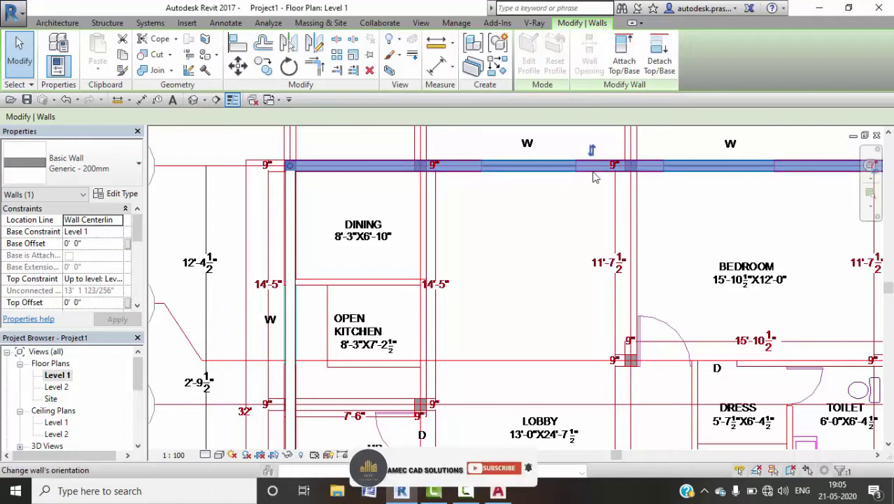
click(580, 221)
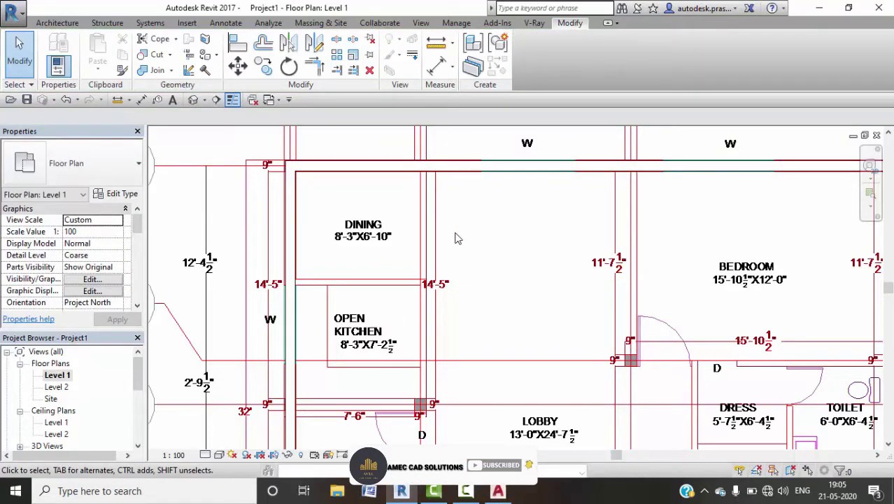
Step: Create a new Revit project from a template in the template list
scroll(455, 238, down, 6)
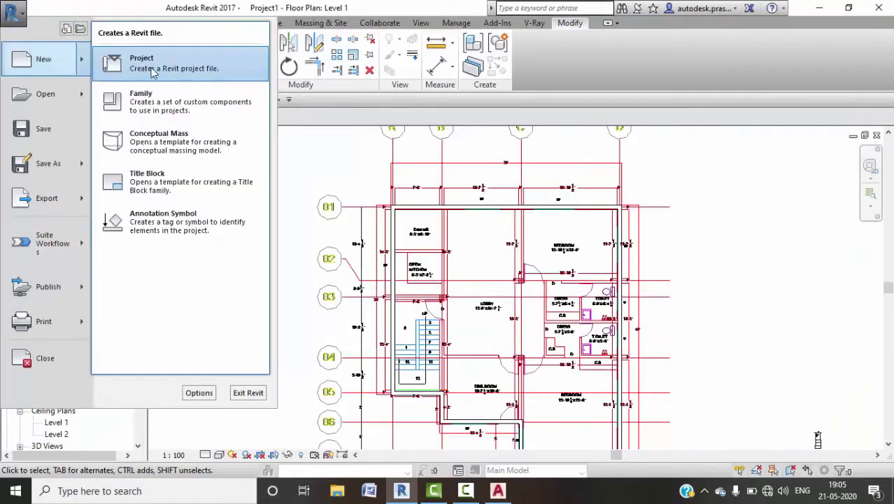
click(214, 81)
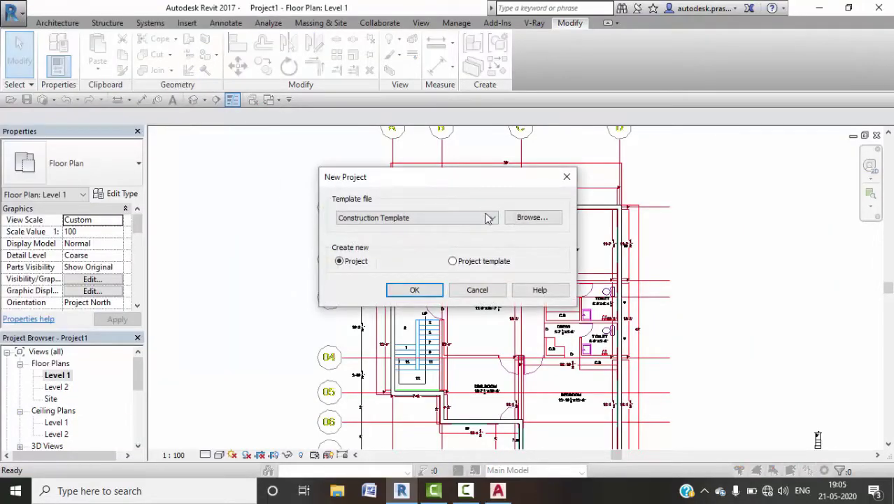
click(487, 217)
click(418, 246)
click(422, 289)
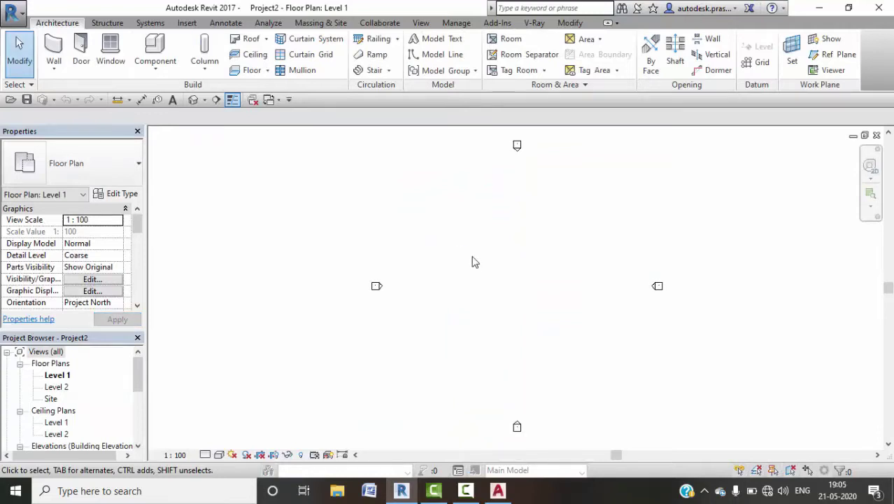
Step: Start a CAD import into the Level 1 plan and choose the 2d plan DWG file from the Desktop
middle_drag(473, 257, 458, 267)
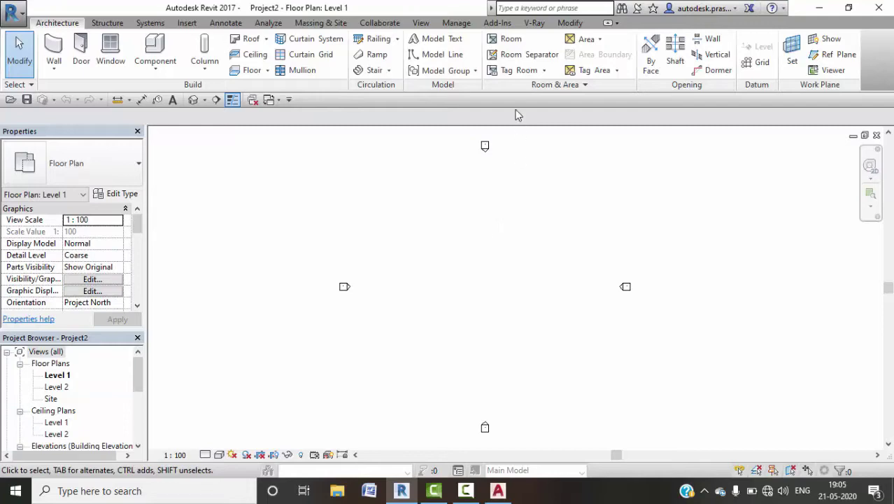
click(186, 22)
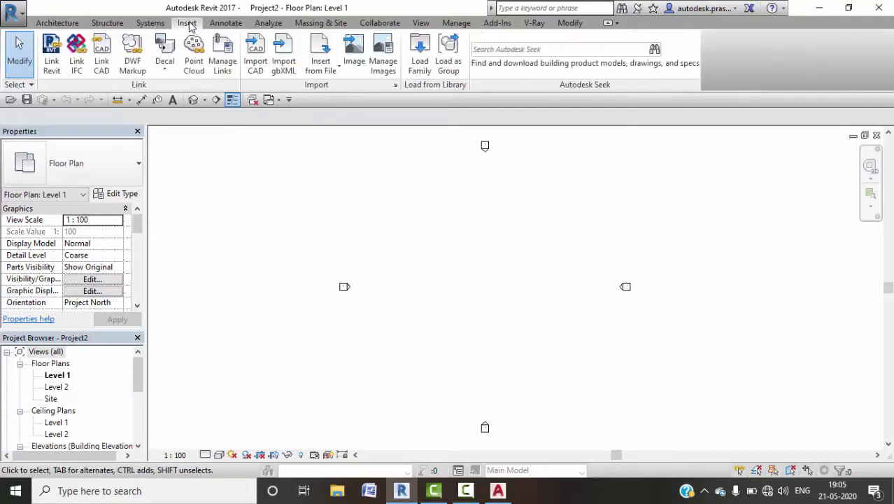
click(256, 63)
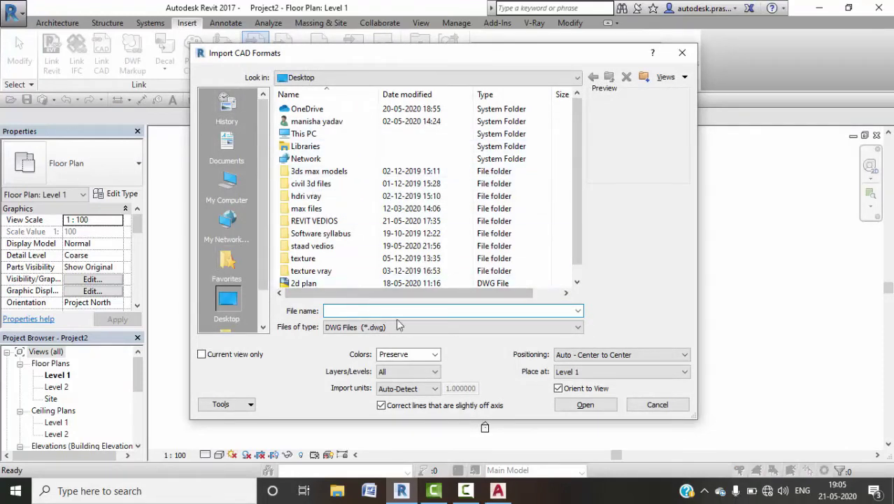
scroll(396, 275, down, 1)
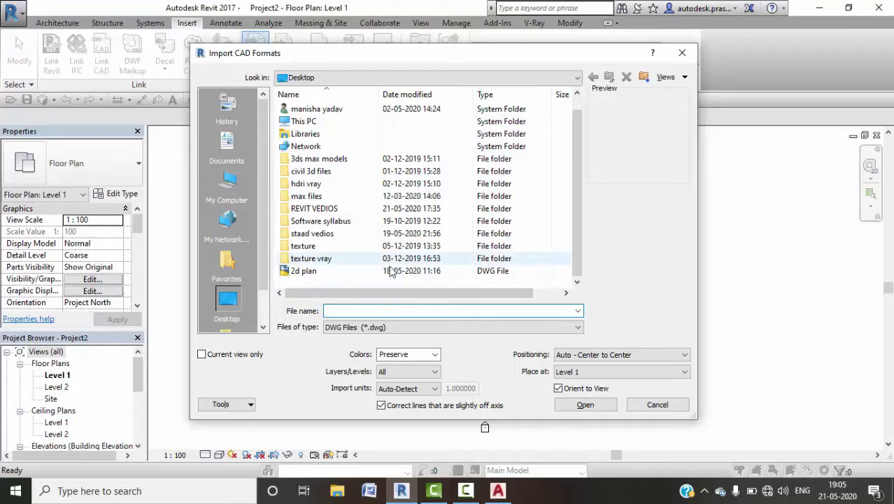
click(304, 272)
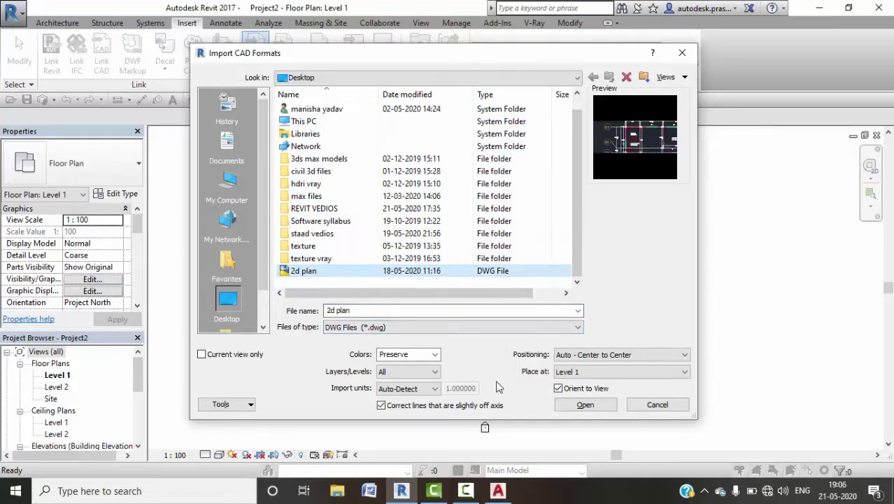
Step: Switch to AutoCAD, save the 2d plan drawing and return to Revit's CAD import
click(497, 490)
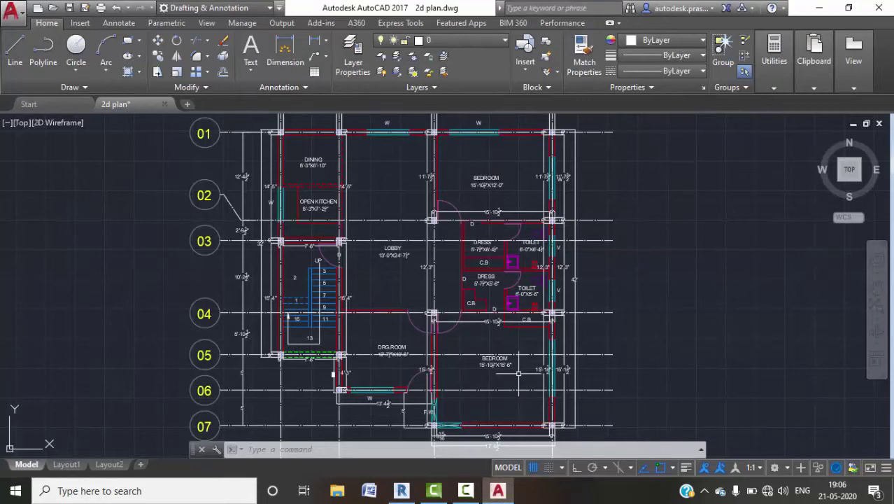
key(ctrl+s)
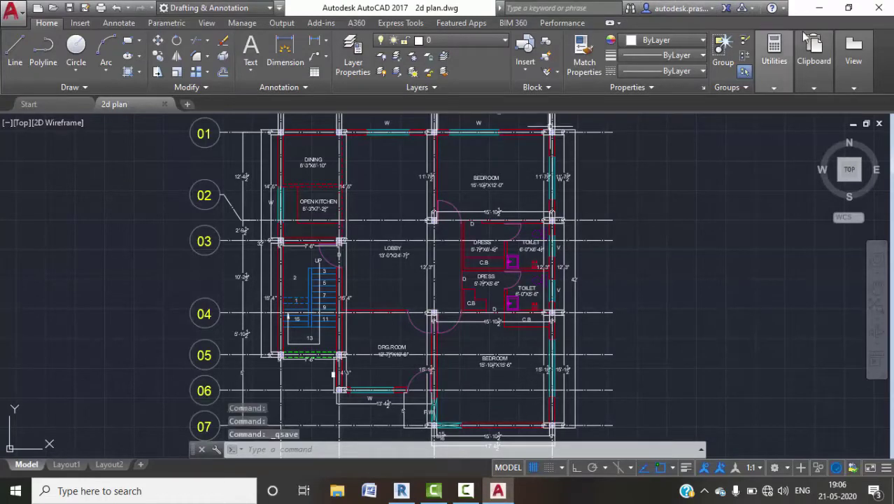
click(818, 8)
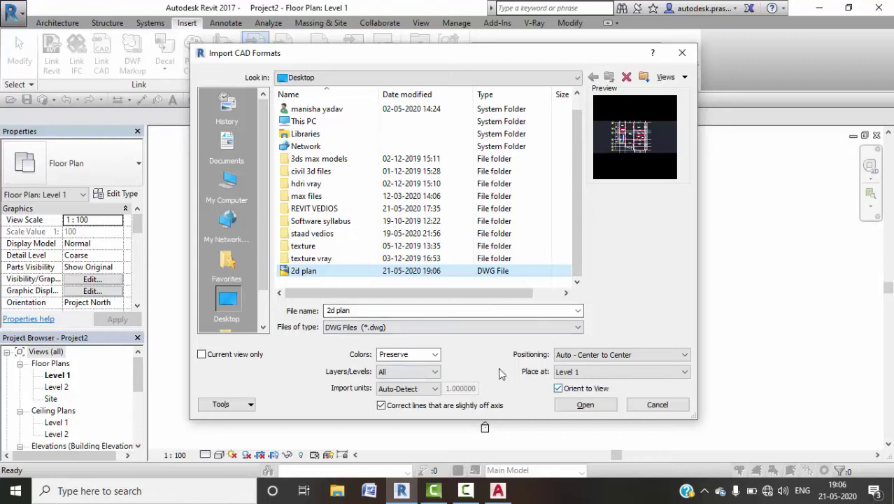
Step: Check the import options for colors, layers and units, leaving Preserve, All and Auto-Detect selected
click(435, 355)
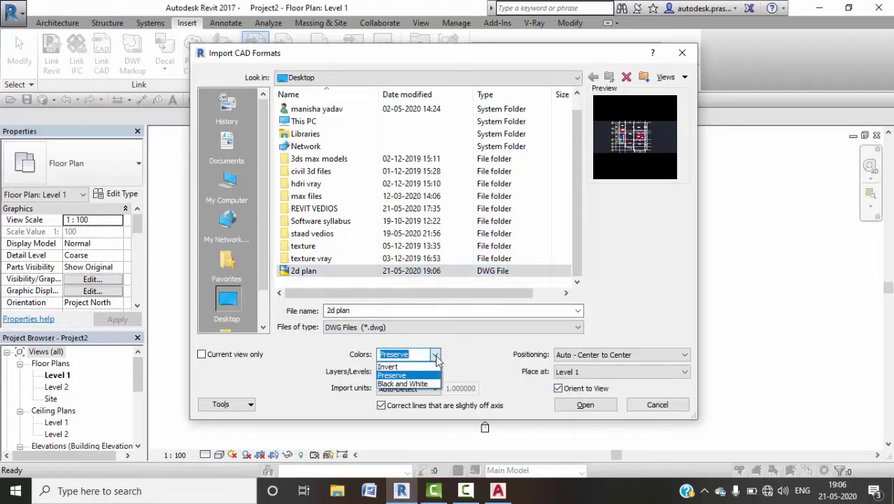
click(435, 356)
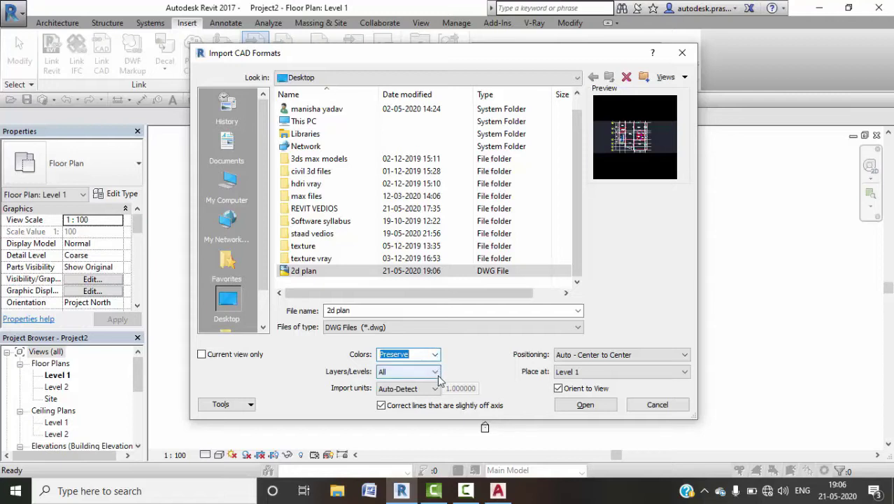
click(435, 372)
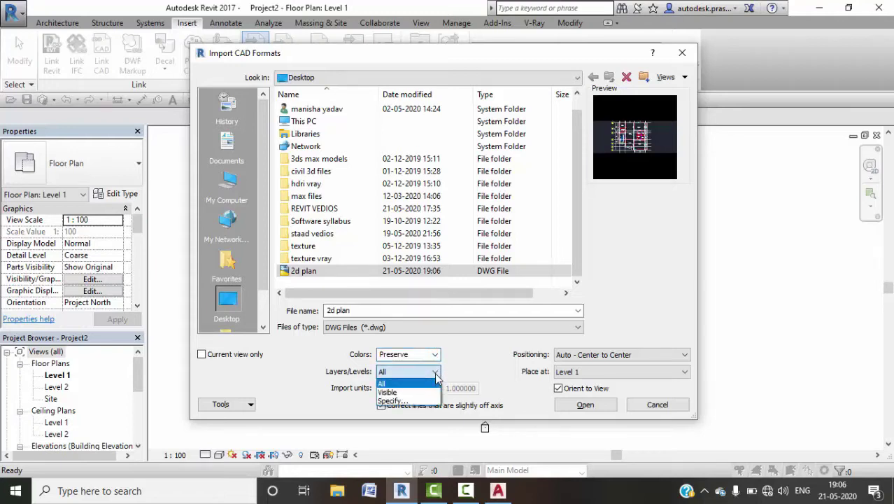
click(435, 372)
click(434, 389)
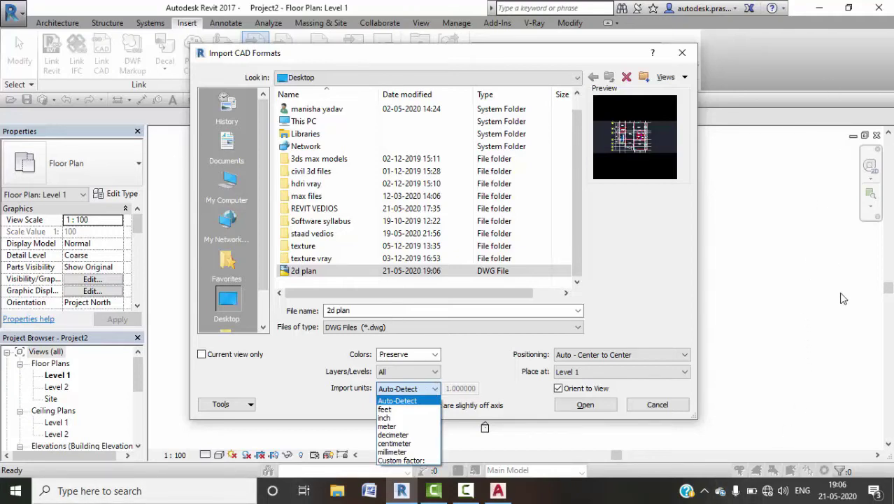
Step: Import the 2d plan drawing with Auto - Center to Center positioning, placed at Level 1
click(683, 357)
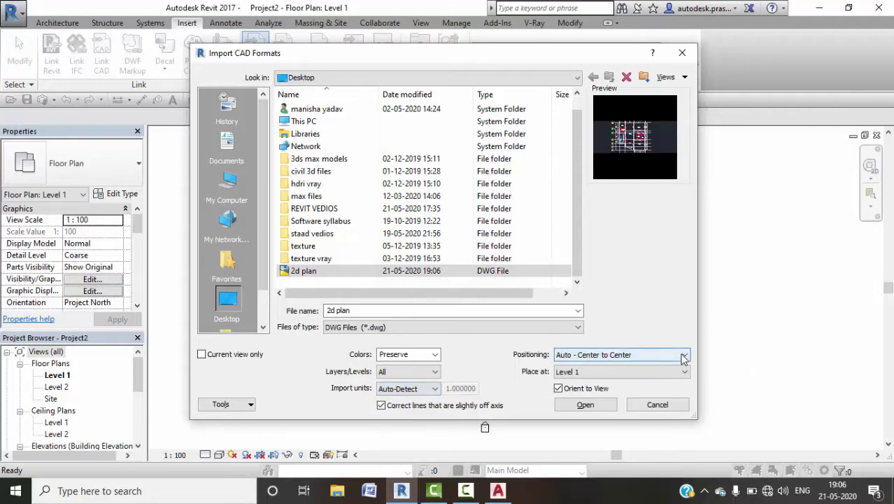
click(683, 357)
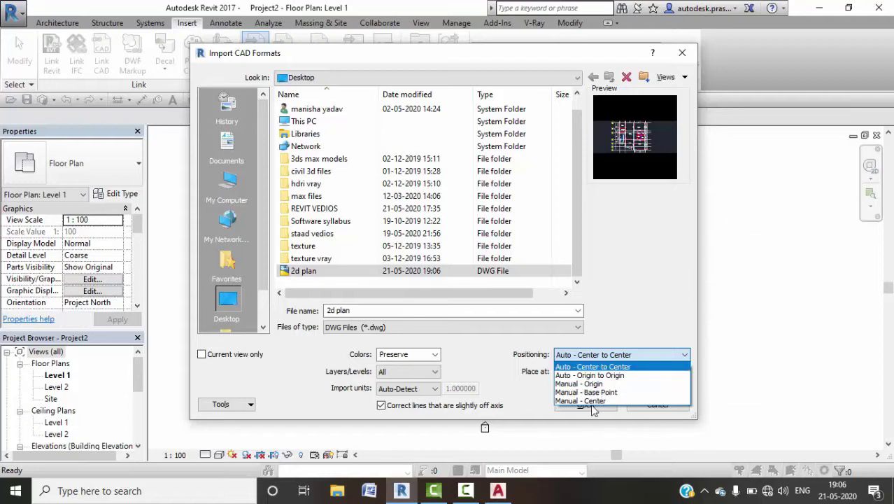
click(532, 385)
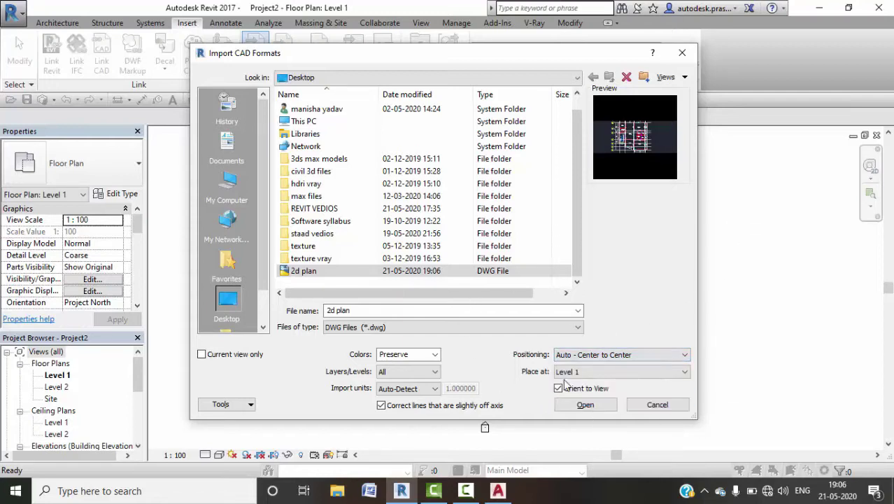
click(638, 372)
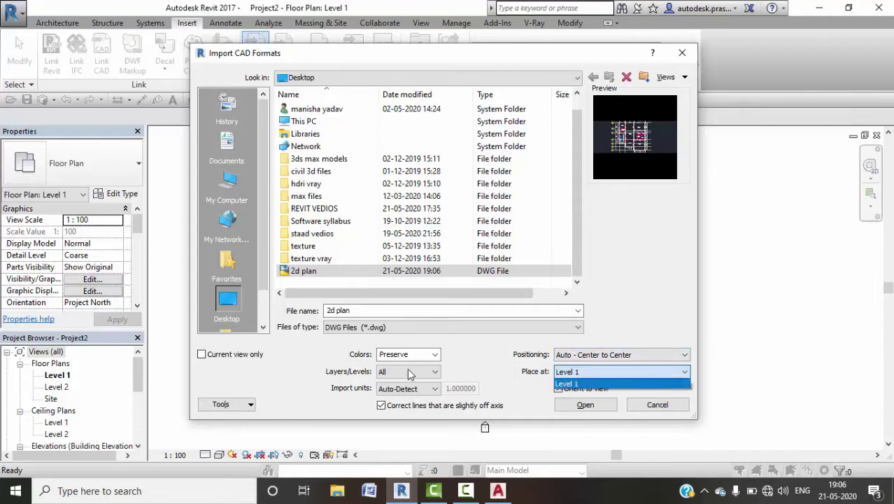
click(610, 382)
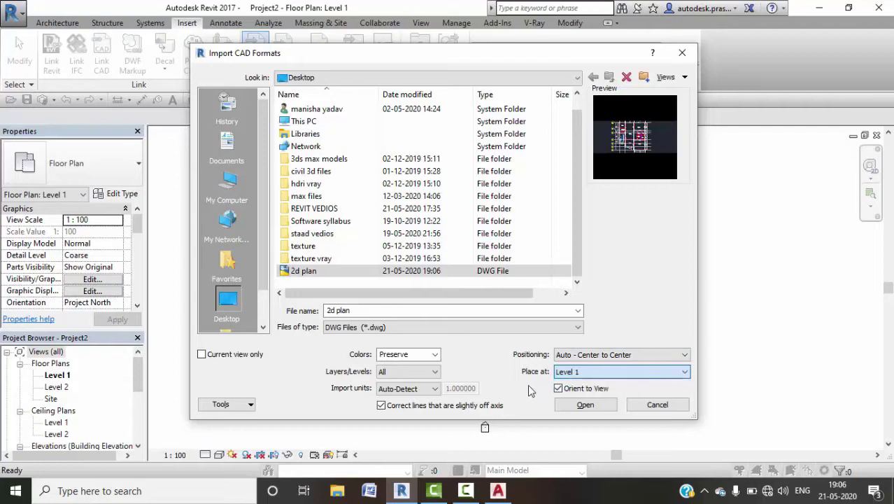
click(589, 406)
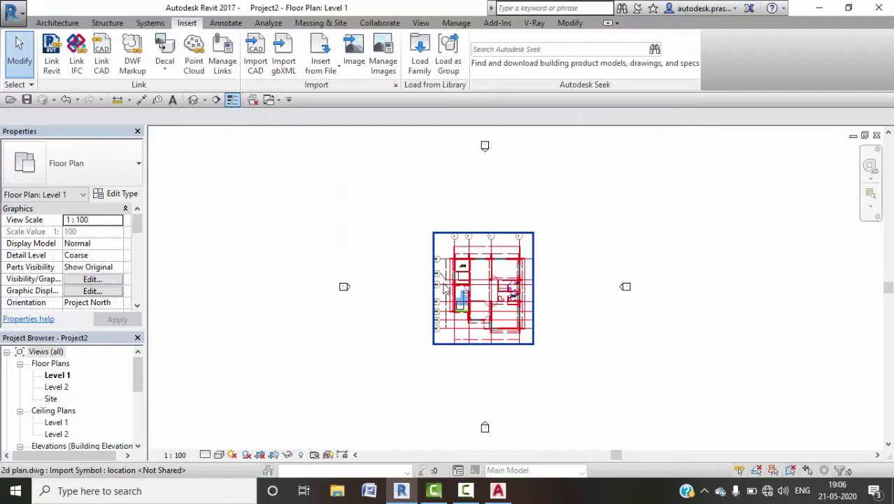
scroll(455, 291, up, 8)
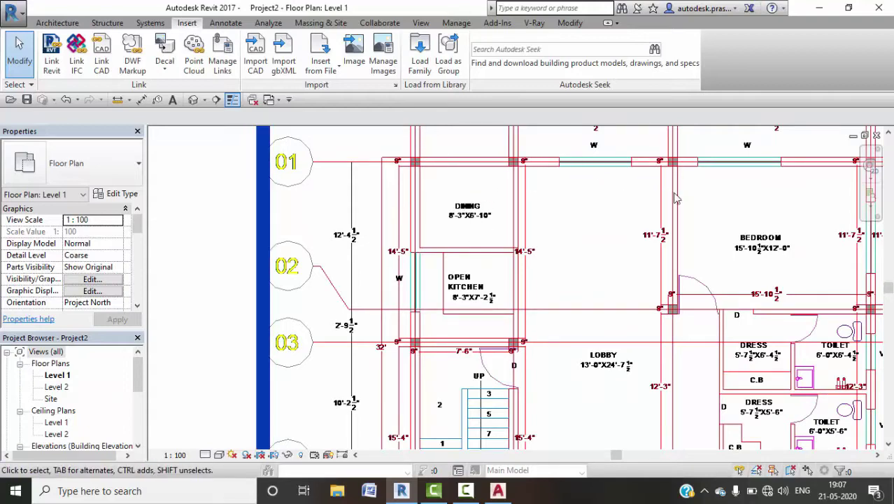
scroll(587, 280, down, 1)
scroll(591, 285, down, 1)
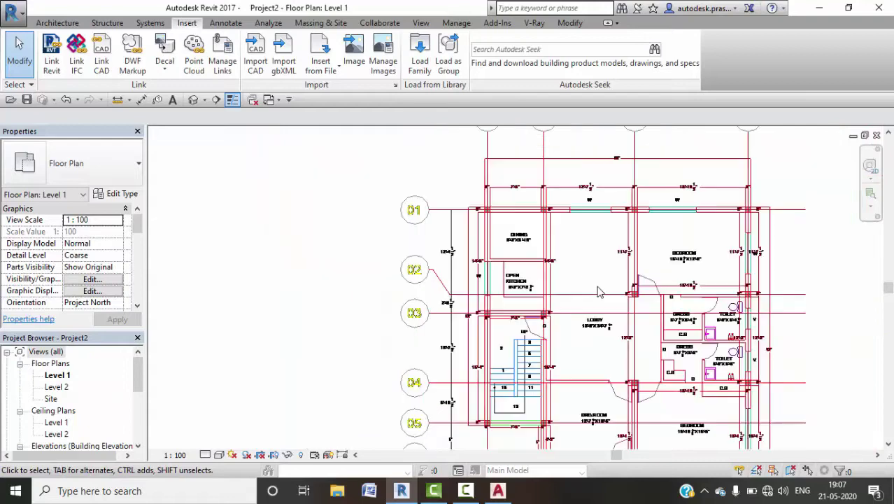
Step: Start an architectural wall on the Level 1 plan and check the structure thickness of the Generic - 200mm wall type
middle_drag(552, 343, 443, 304)
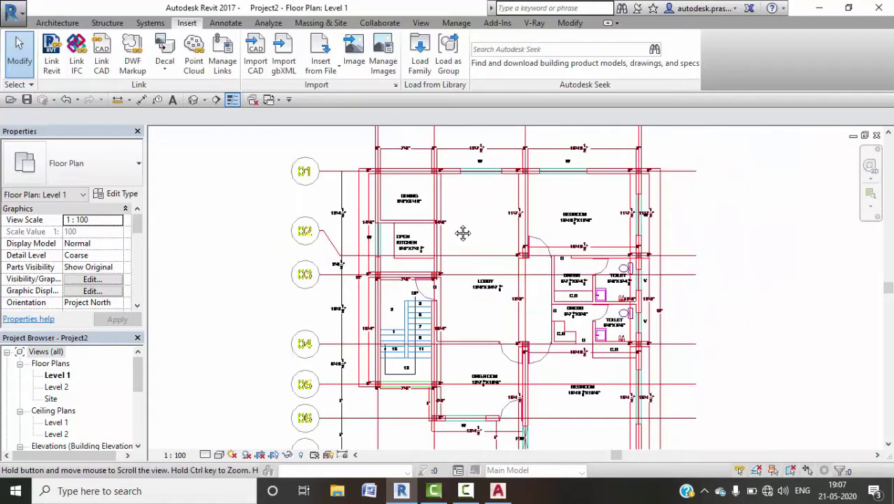
middle_drag(463, 234, 459, 245)
click(57, 22)
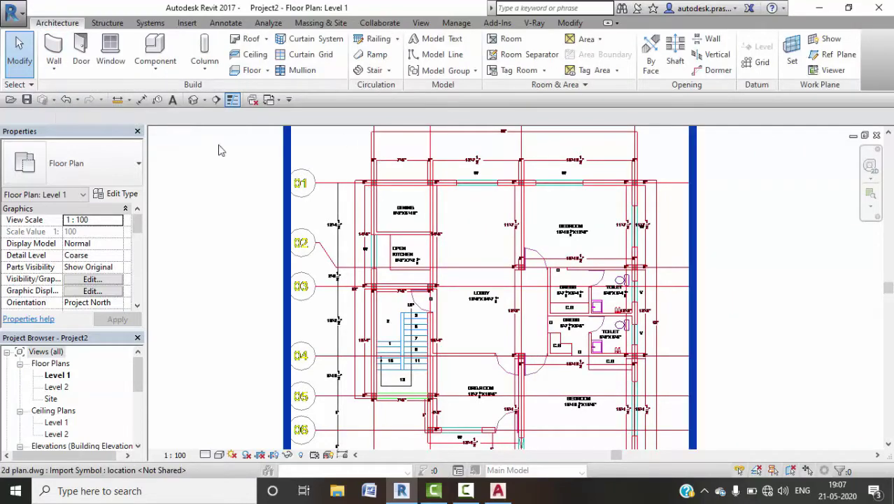
click(54, 64)
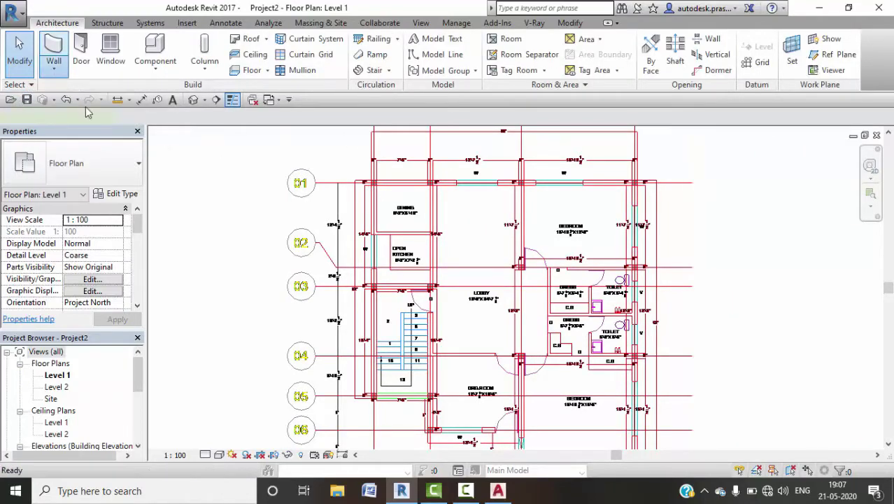
click(128, 203)
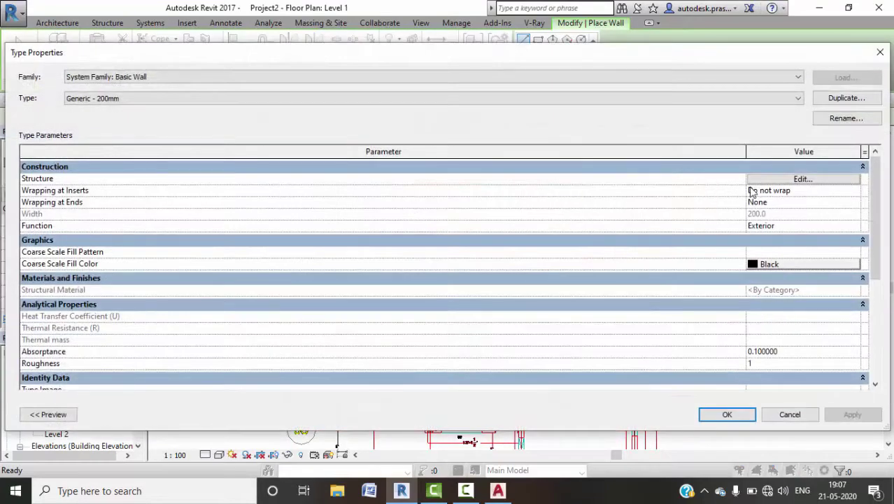
click(760, 179)
click(492, 177)
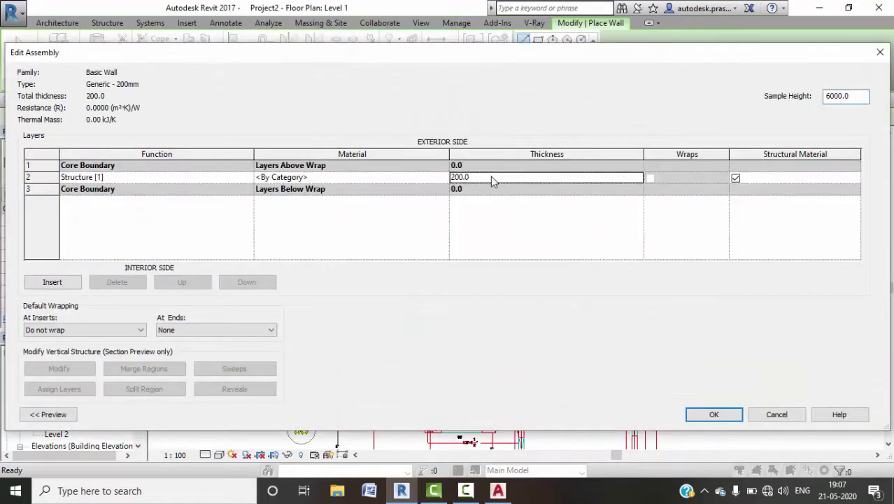
click(761, 414)
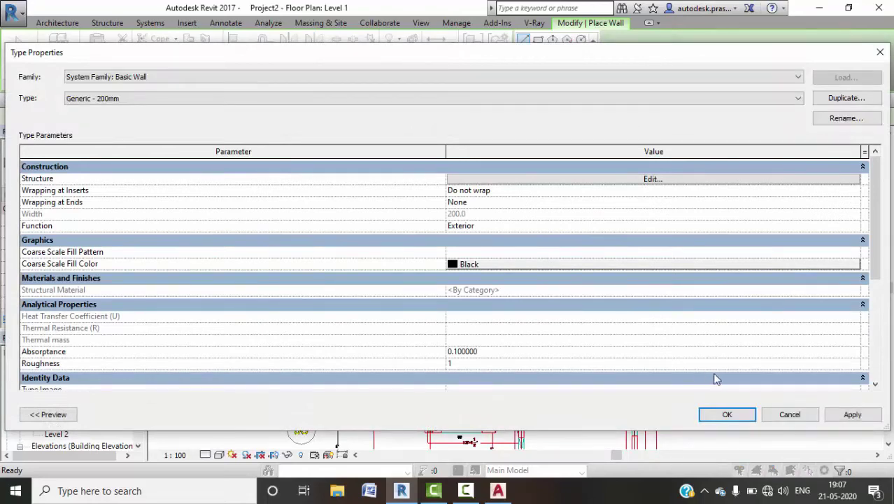
click(766, 411)
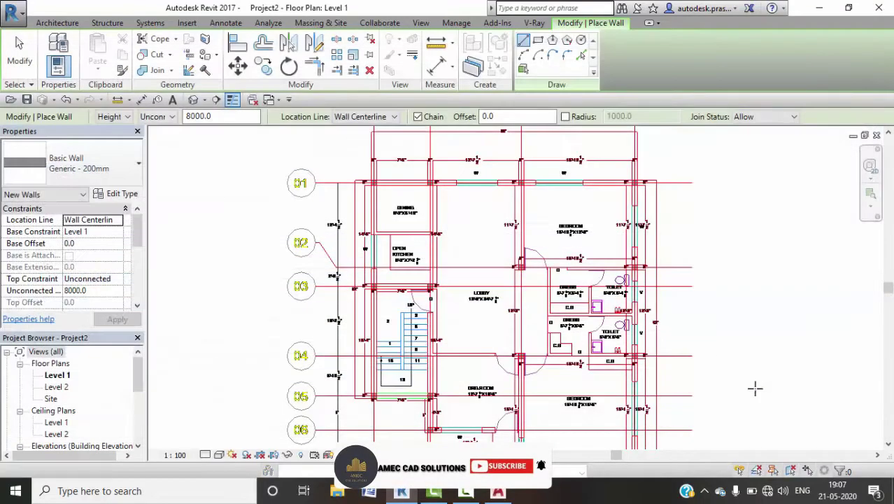
Step: Set the project's length units to feet and fractional inches
key(u)
key(n)
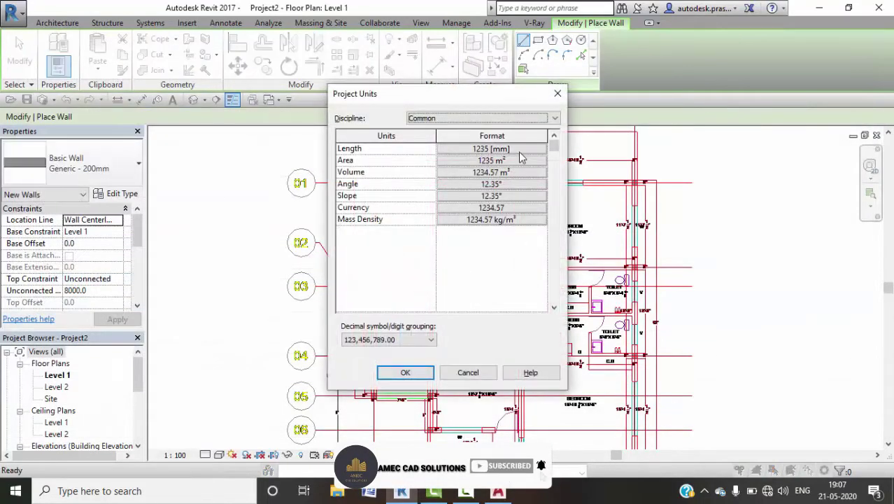
click(518, 150)
click(536, 172)
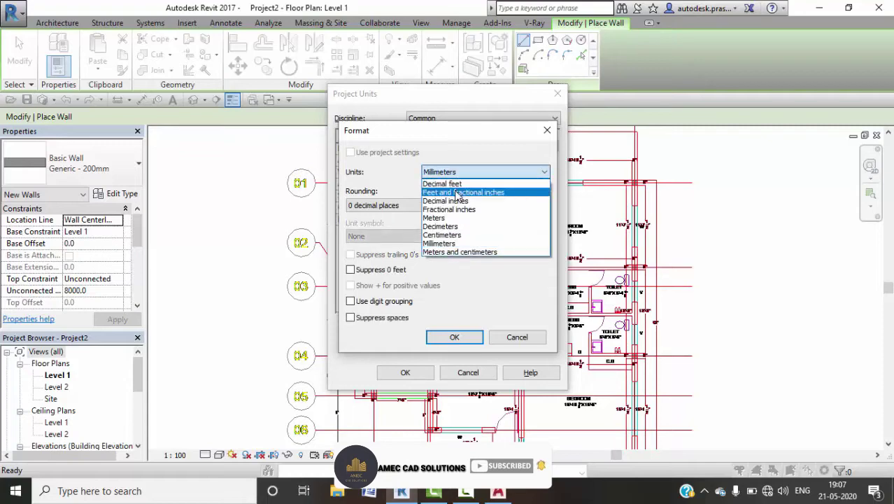
click(458, 192)
click(463, 337)
click(412, 372)
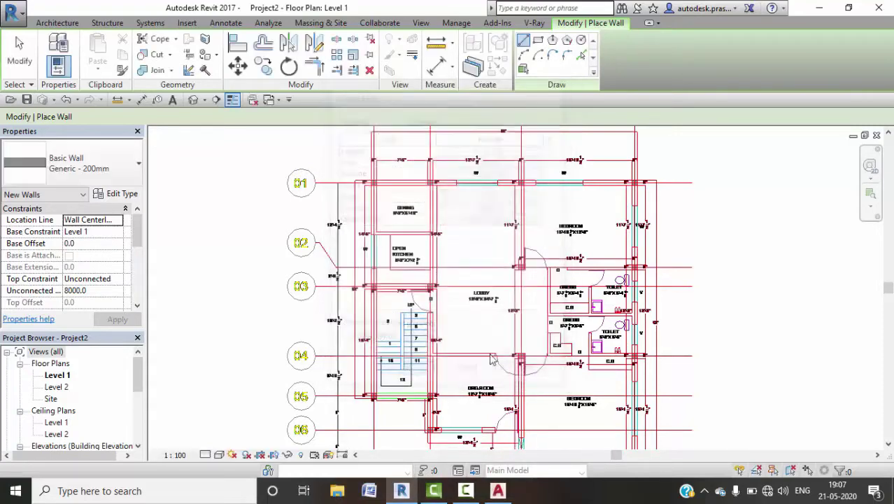
Step: Set the structure layer thickness of the Generic - 200mm wall type to 9"
click(123, 195)
click(741, 179)
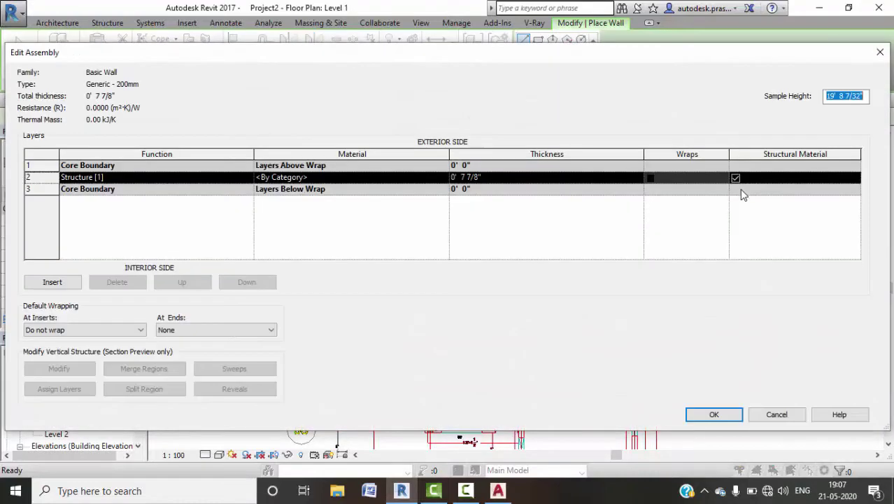
click(521, 179)
double_click(521, 179)
text(9)
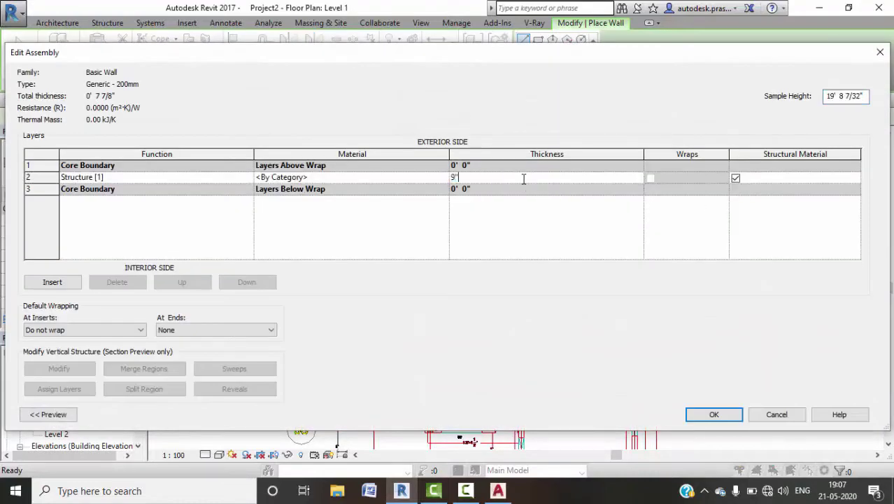
click(710, 413)
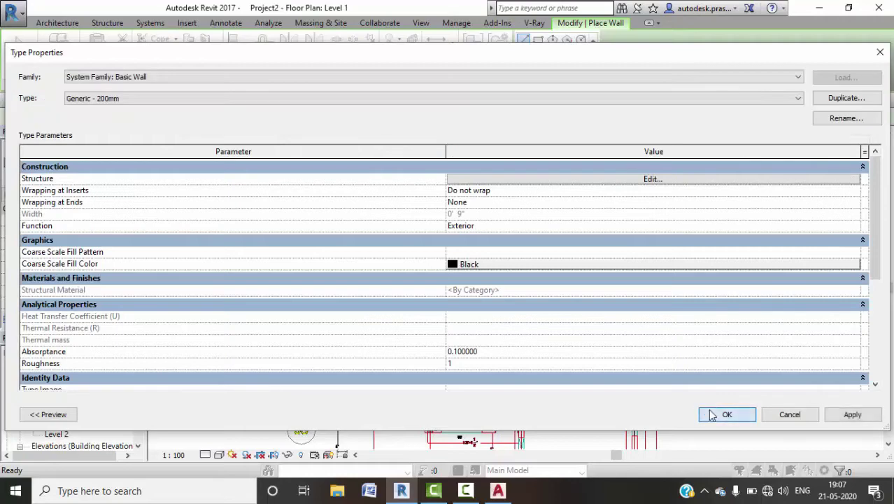
click(712, 413)
Step: Draw the outer wall along grid 01, about 38' 8" long, from the dining room's corner column to the bedroom's far corner column
scroll(429, 201, up, 5)
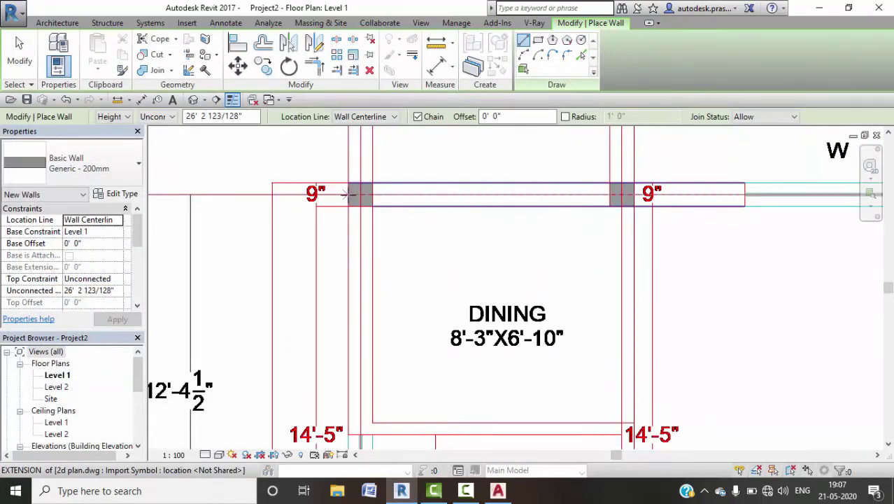
click(347, 195)
scroll(643, 192, down, 2)
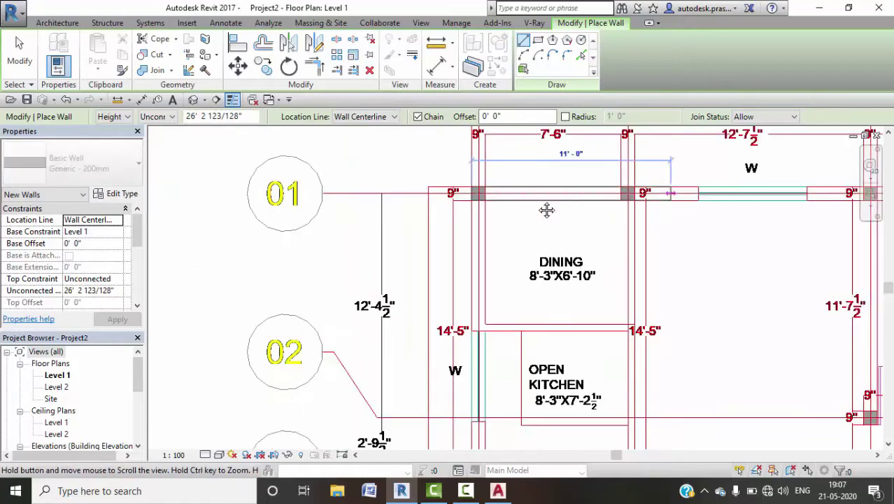
middle_drag(546, 209, 235, 210)
scroll(718, 194, down, 2)
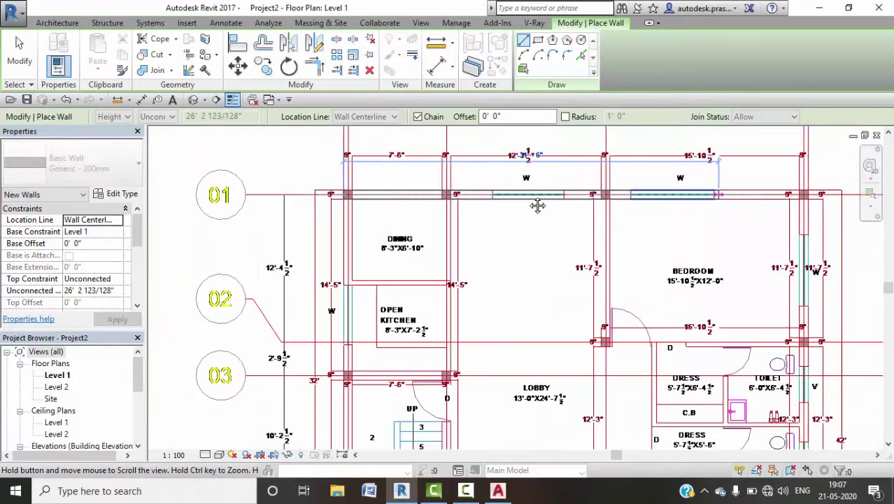
middle_drag(537, 205, 364, 203)
scroll(603, 194, up, 3)
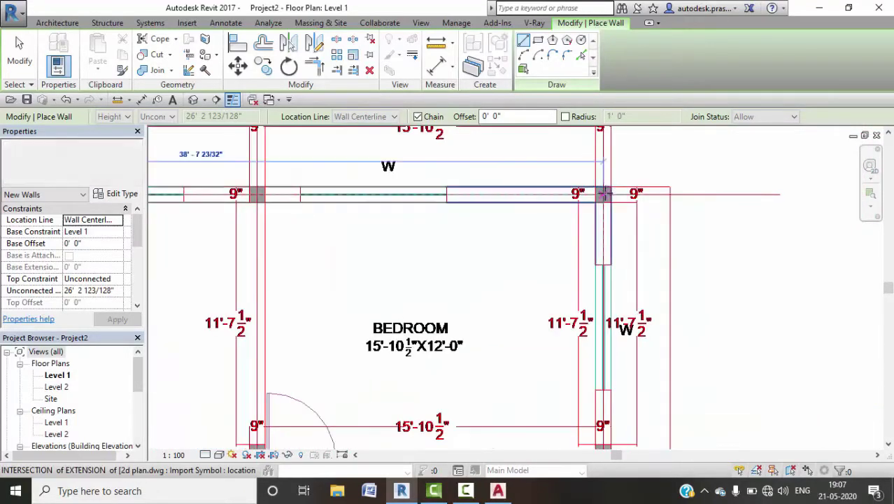
click(603, 195)
Step: Continue the outer wall along the bedroom and toilet side of the plan down to the corner column on grid 07
scroll(604, 301, down, 1)
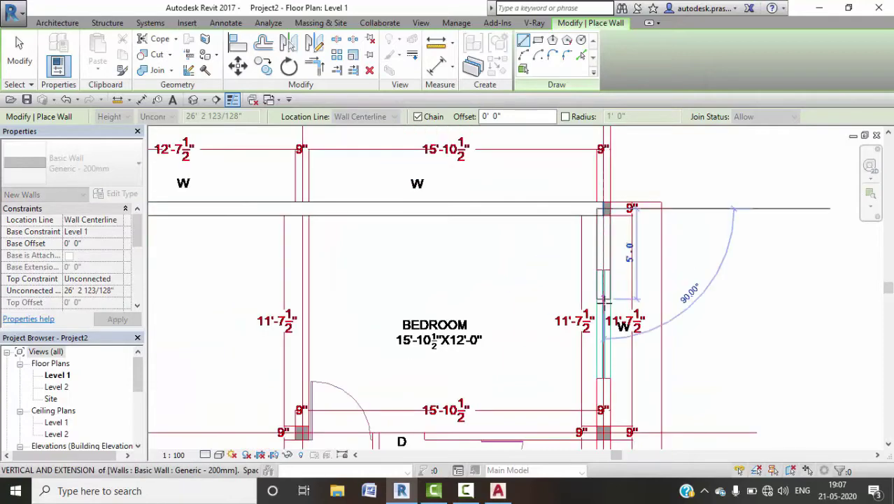
scroll(605, 301, down, 3)
scroll(604, 189, up, 1)
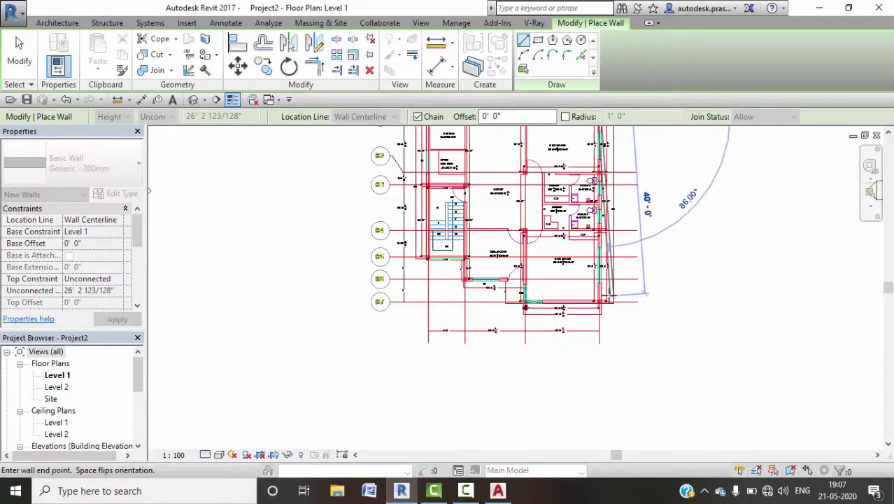
scroll(605, 300, up, 5)
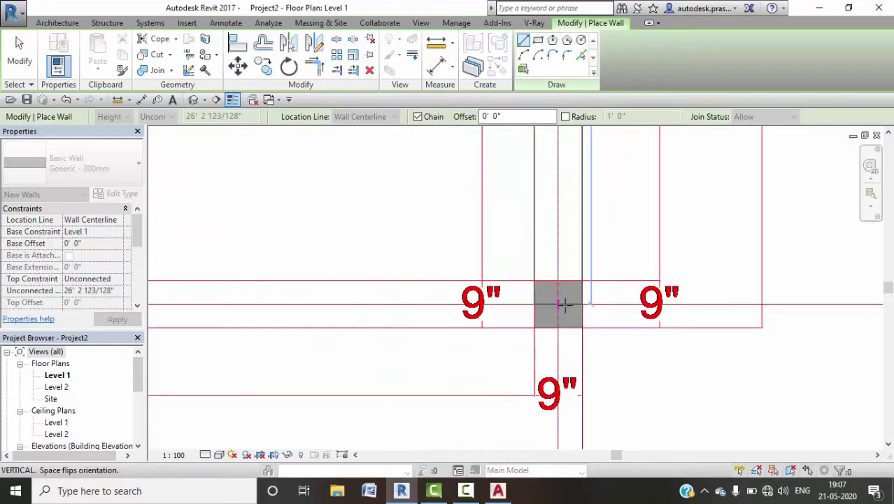
Step: Continue the outer wall along grid 07 to the bedroom's corner column beside the F.W opening
scroll(413, 306, down, 3)
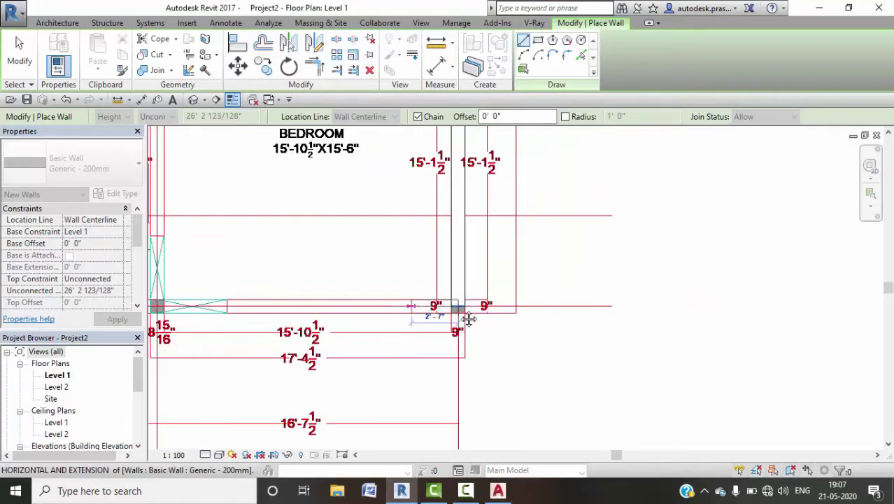
middle_drag(468, 319, 692, 319)
scroll(442, 309, up, 3)
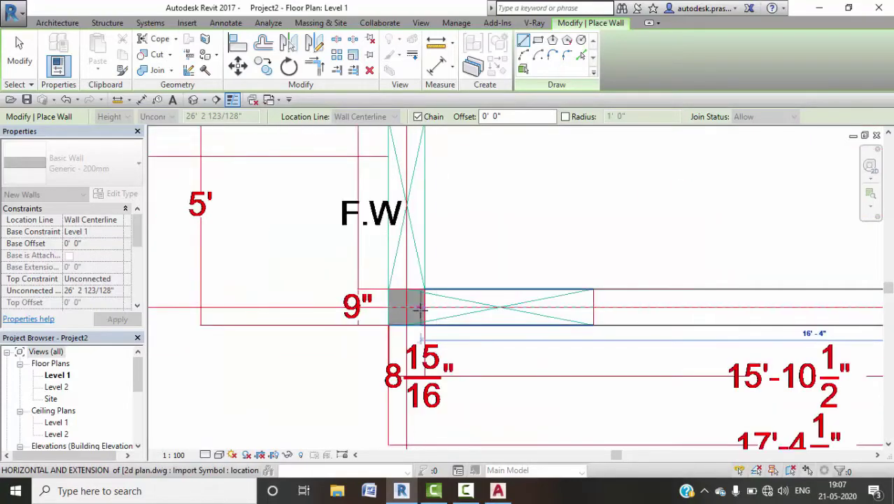
Step: Draw the 5' wall from grid 07 up to grid 06 and continue about 13' 4 1/2" along grid 06 to the drawing room's corner
middle_drag(427, 274, 433, 364)
scroll(391, 274, down, 2)
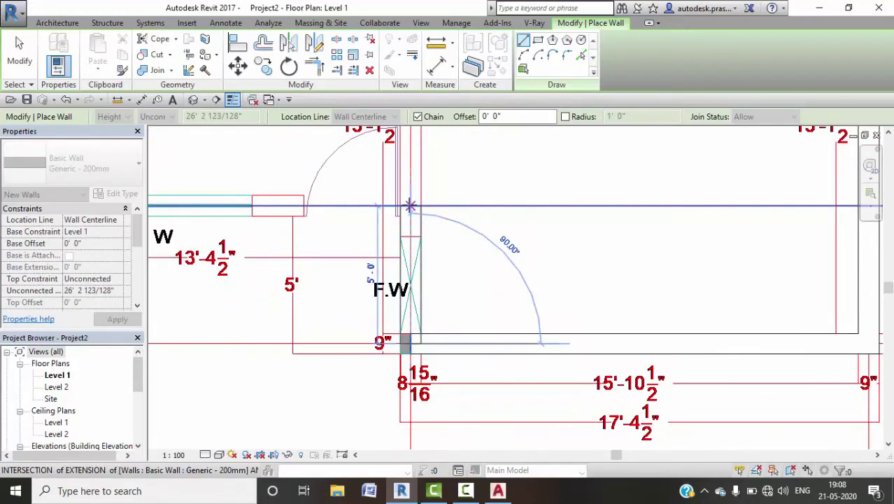
scroll(272, 207, down, 2)
middle_drag(264, 218, 587, 226)
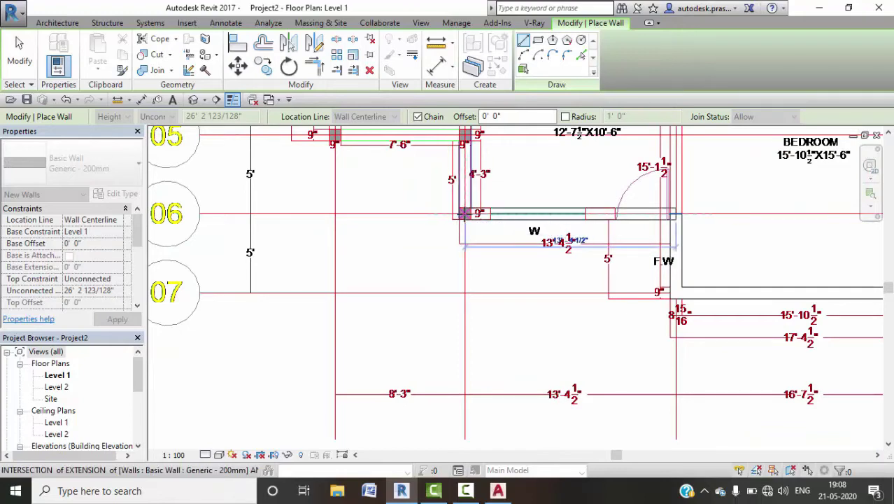
click(465, 213)
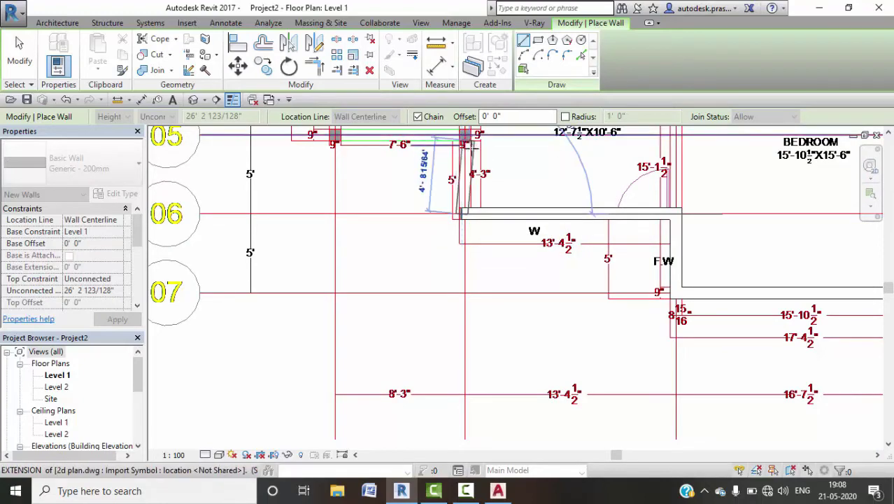
key(Escape)
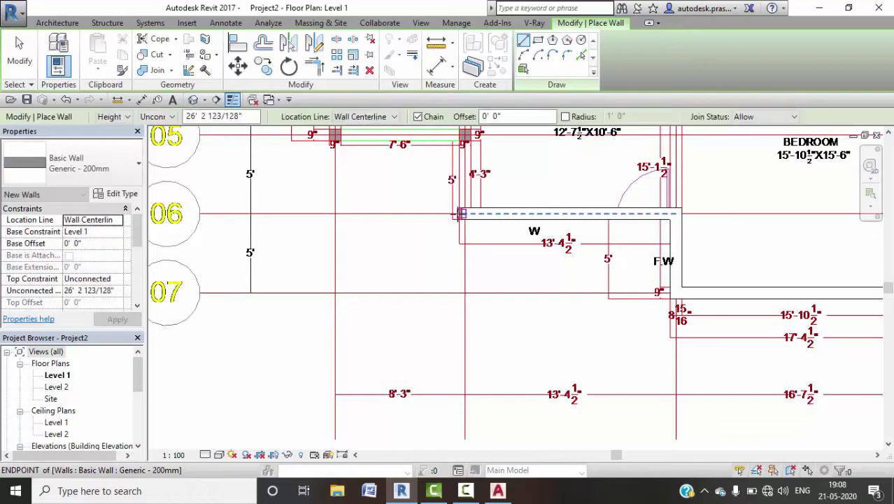
scroll(461, 213, up, 2)
click(459, 208)
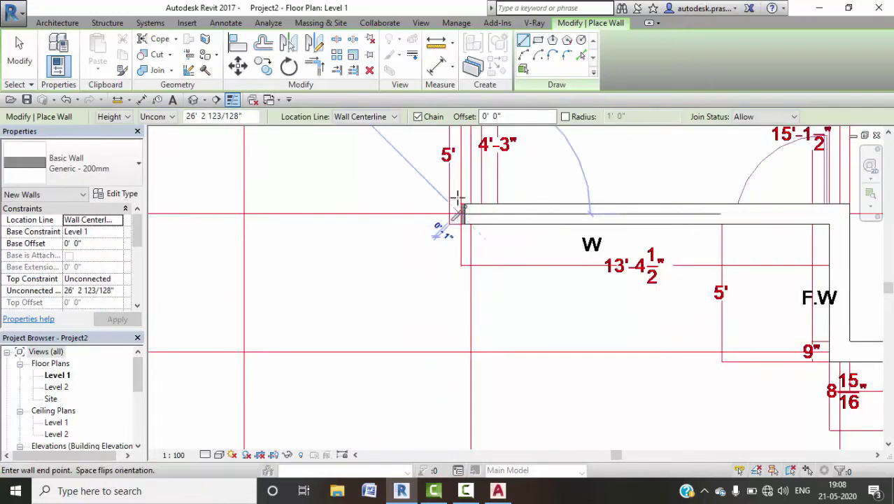
scroll(460, 209, down, 3)
middle_drag(467, 130, 464, 237)
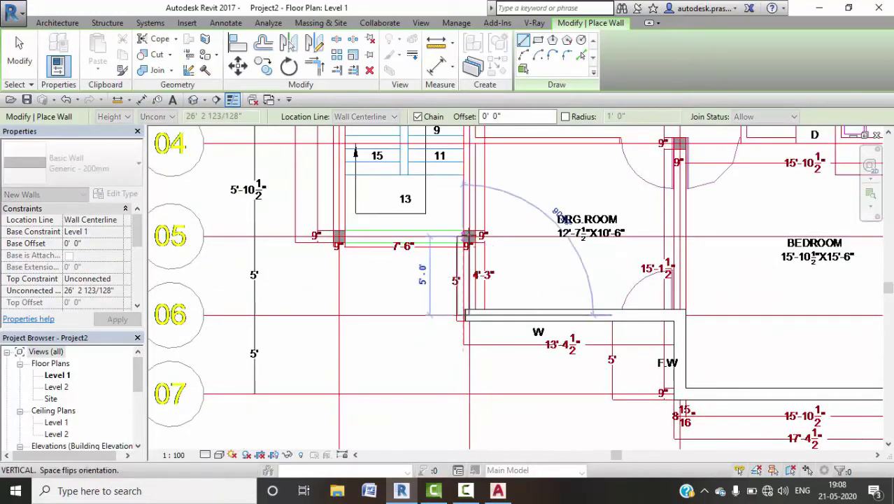
scroll(459, 238, up, 1)
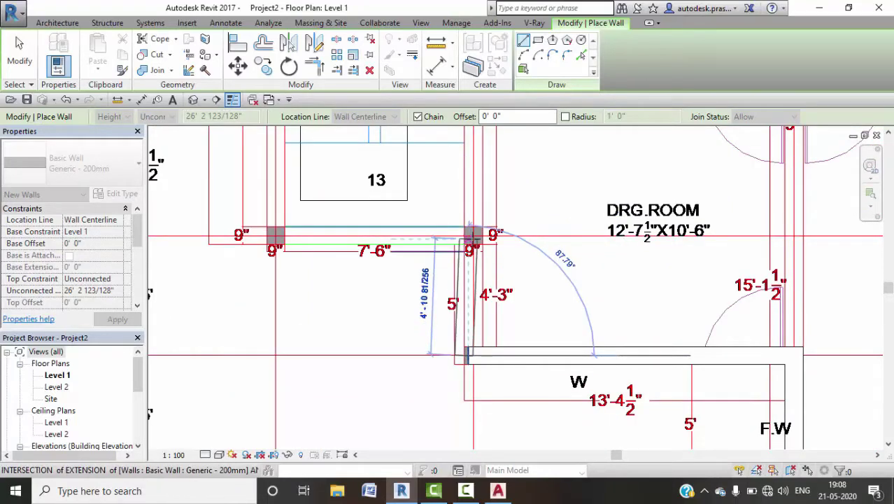
key(Escape)
Step: Draw the wall from the drawing room's grid 06 corner up to grid 05, then 8' 3" along grid 05 to the staircase's outer corner column
click(472, 355)
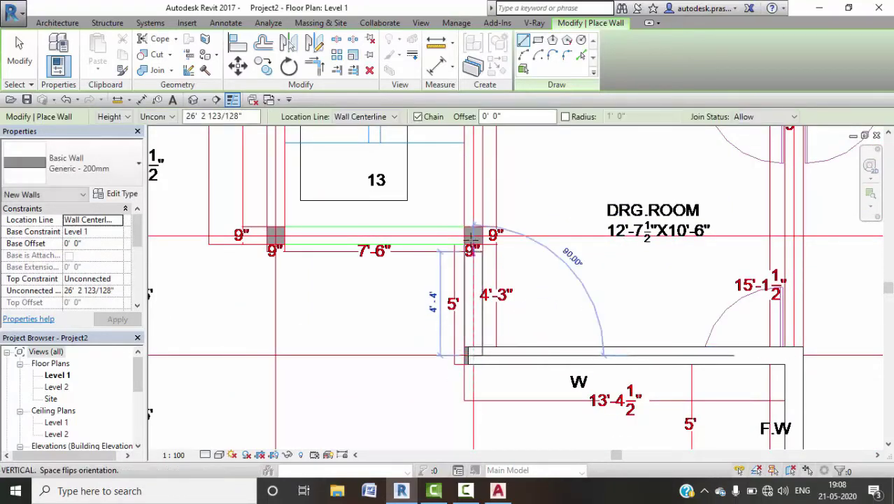
click(473, 230)
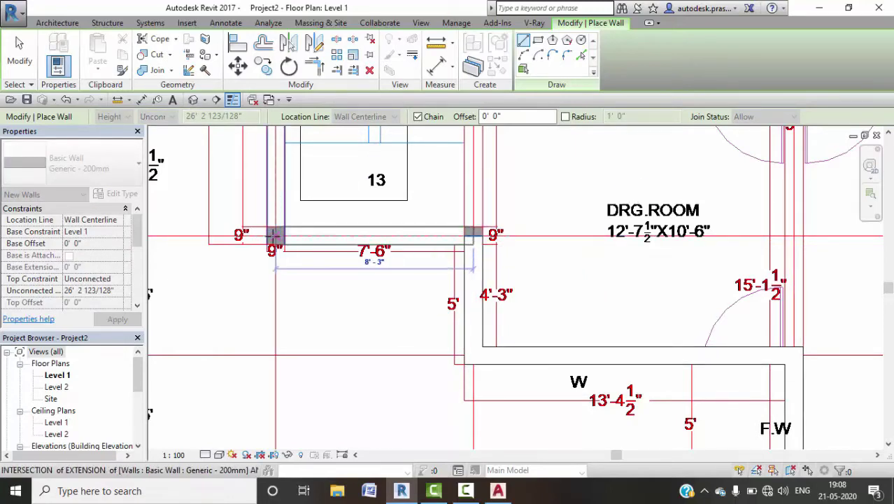
click(274, 236)
Step: Close the outer wall loop from the staircase's corner column up to the grid 01 wall beside the dining room, and end the Wall command
scroll(276, 210, down, 4)
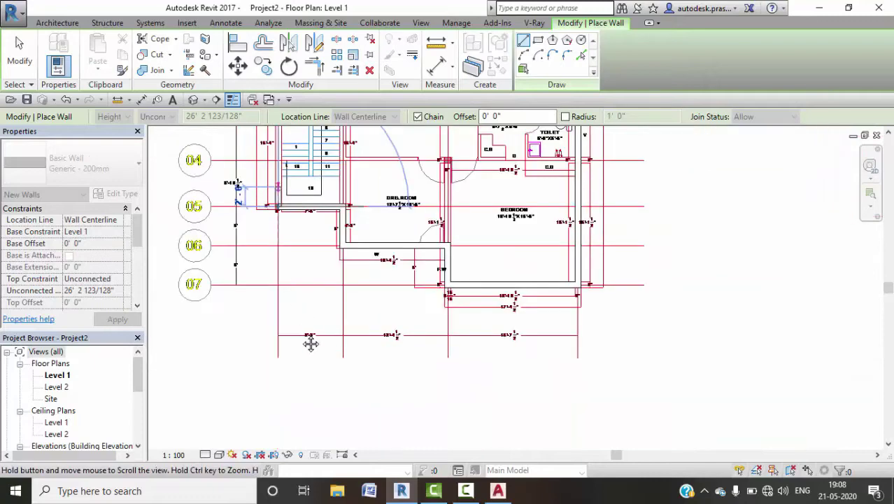
scroll(313, 398, up, 6)
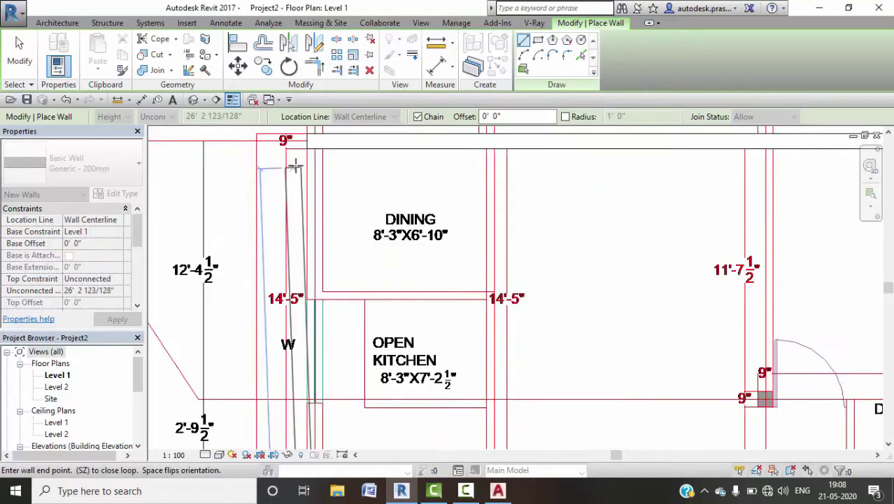
scroll(296, 165, up, 2)
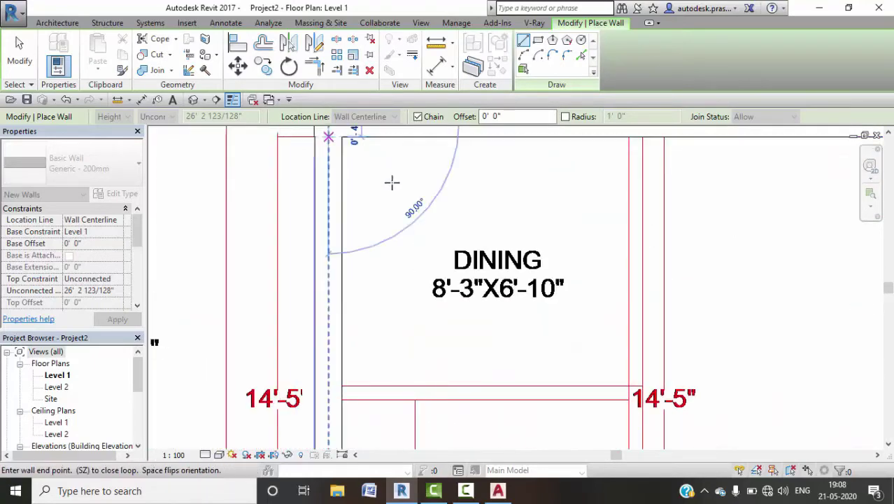
key(Escape)
key(Escape)
scroll(391, 230, down, 3)
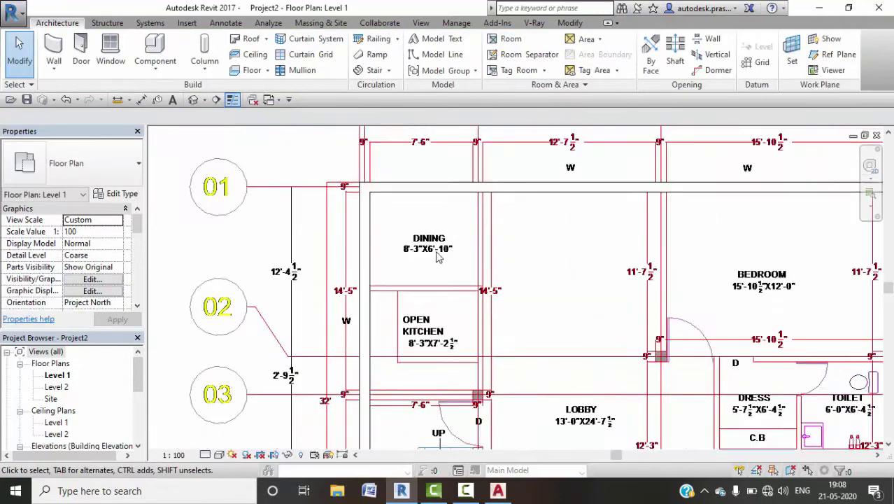
Step: In the 3D view, select every instance of the outer wall type and set their top constraint to Level 2
scroll(439, 259, down, 5)
click(194, 100)
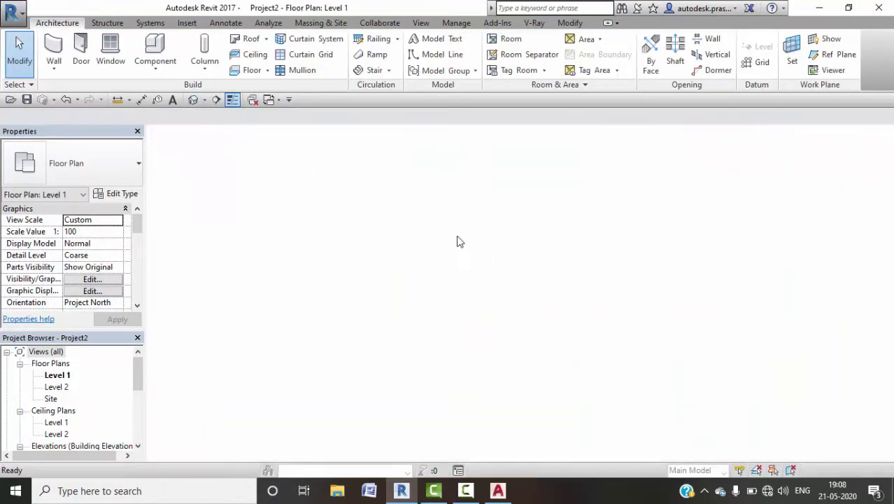
click(482, 314)
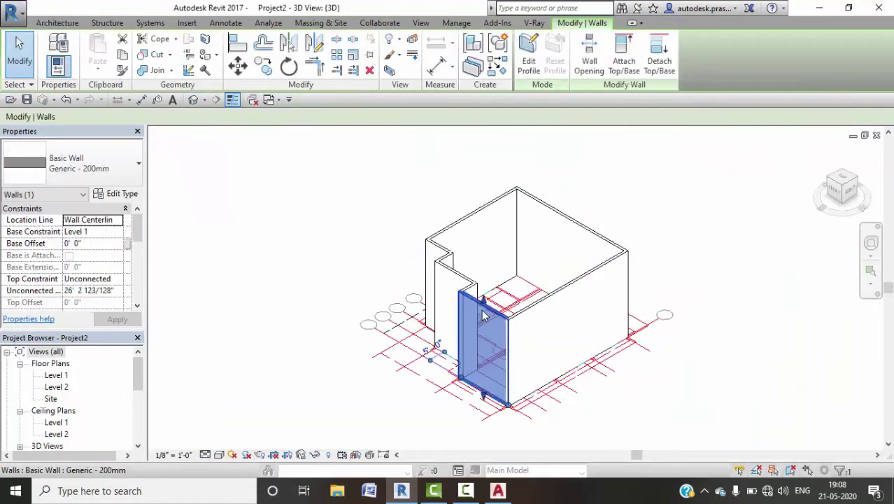
key(s)
key(a)
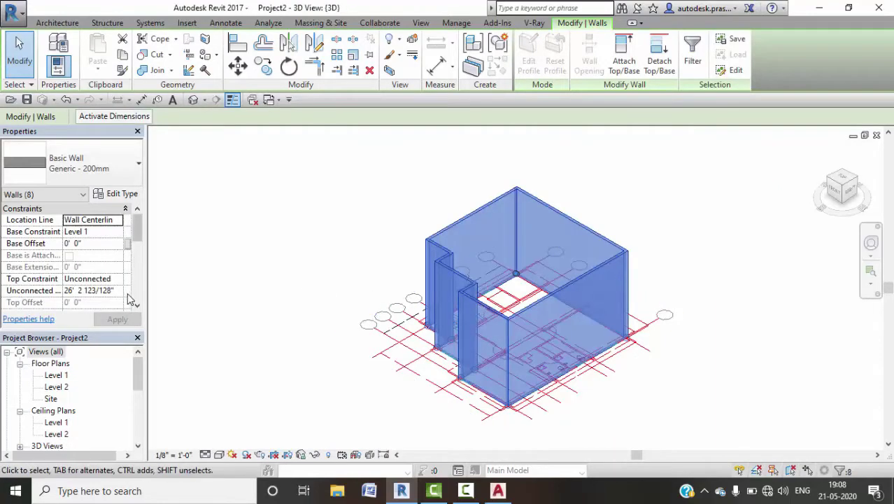
click(118, 279)
click(84, 309)
click(117, 319)
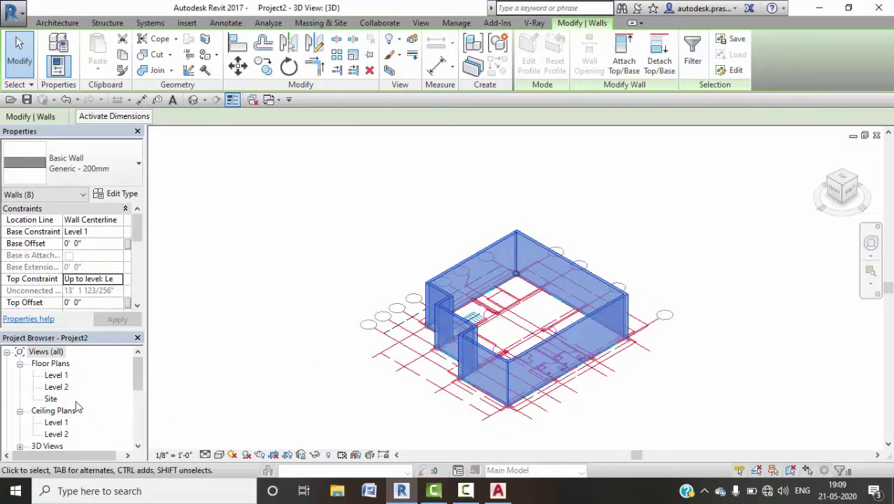
Step: Return to the Level 1 floor plan and copy the imported 2d plan.dwg to the clipboard
scroll(77, 405, down, 2)
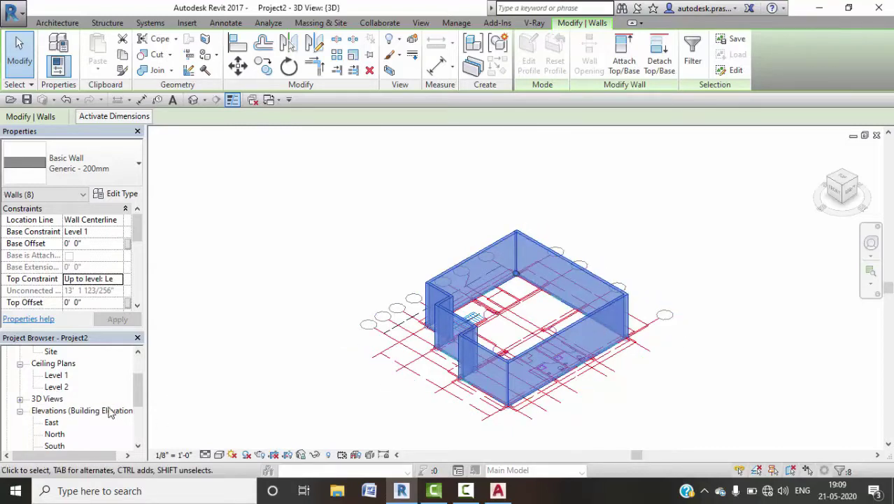
scroll(70, 398, up, 3)
click(56, 376)
double_click(57, 376)
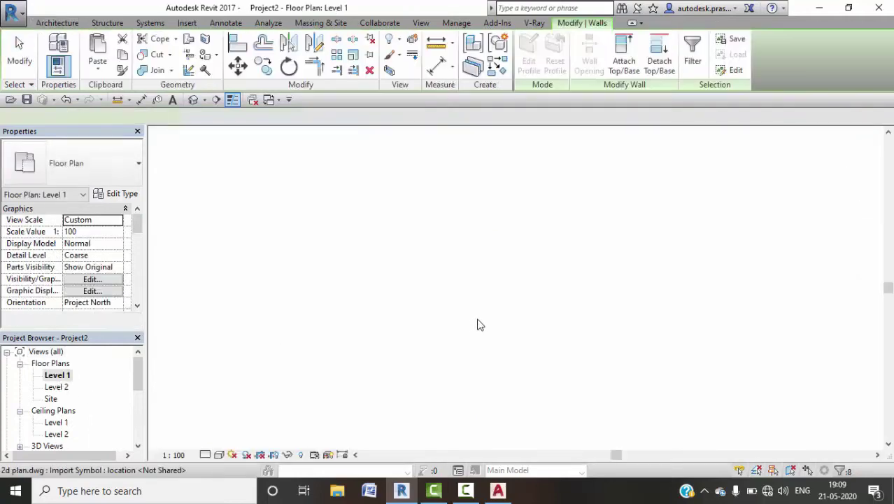
scroll(374, 216, up, 3)
click(309, 183)
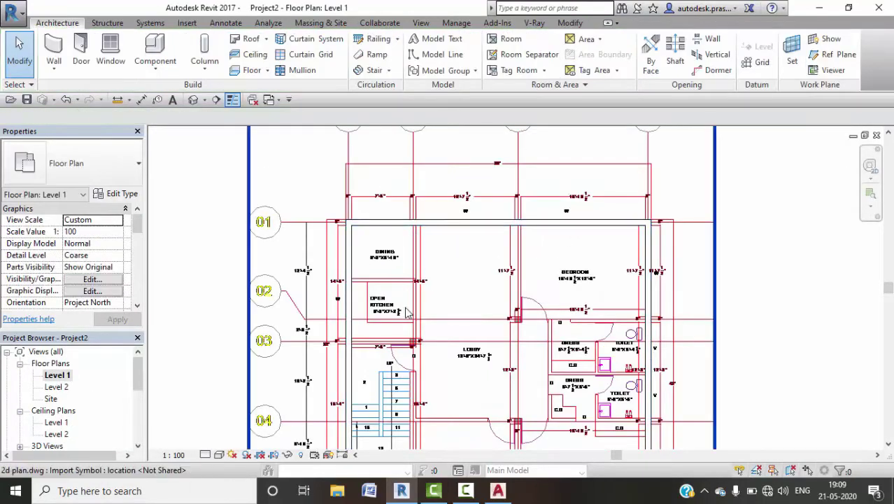
click(355, 174)
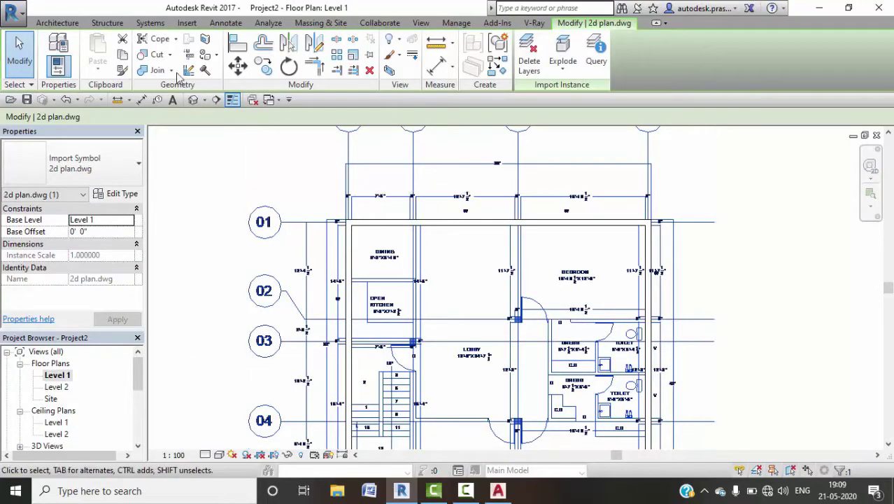
click(123, 54)
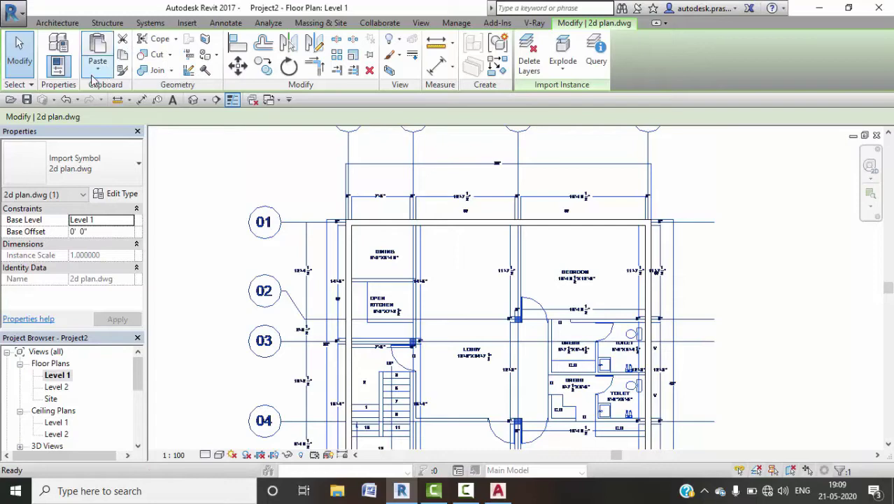
Step: Paste the copied 2d plan.dwg aligned to Level 2
click(96, 70)
click(112, 118)
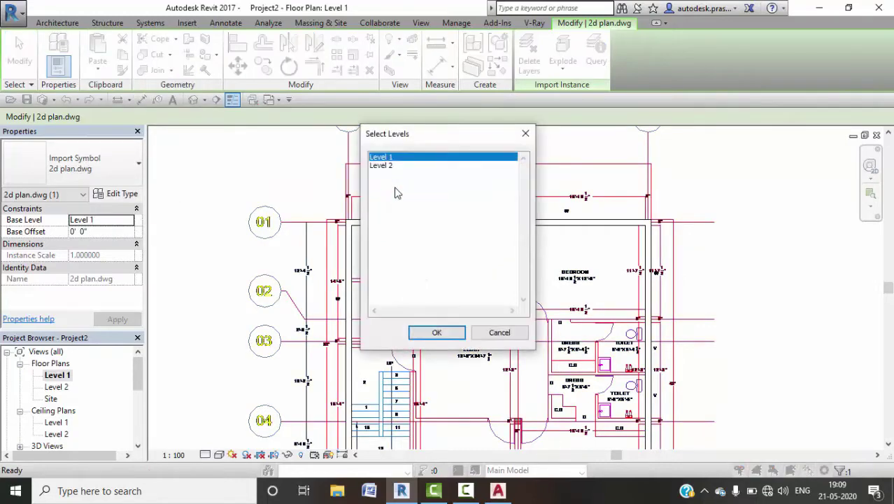
click(389, 167)
click(451, 334)
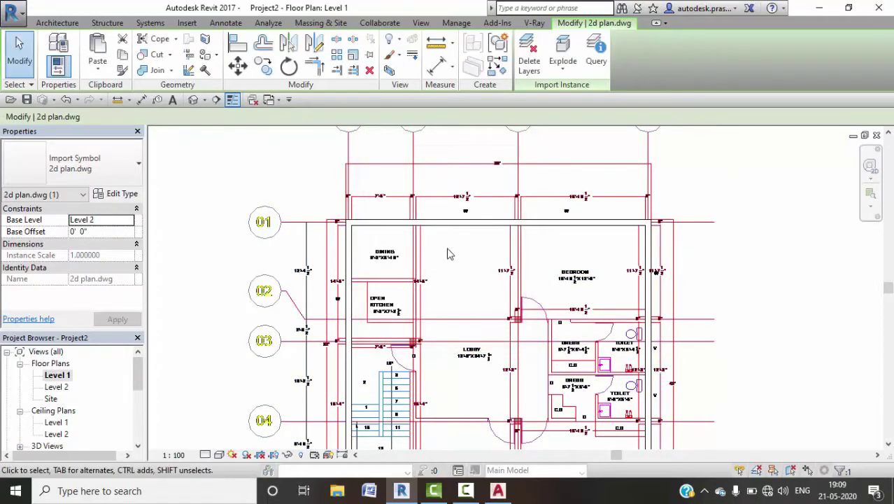
Step: Delete the original 2d plan.dwg import from Level 1 and check its copy on the Level 2 floor plan
click(238, 166)
click(353, 195)
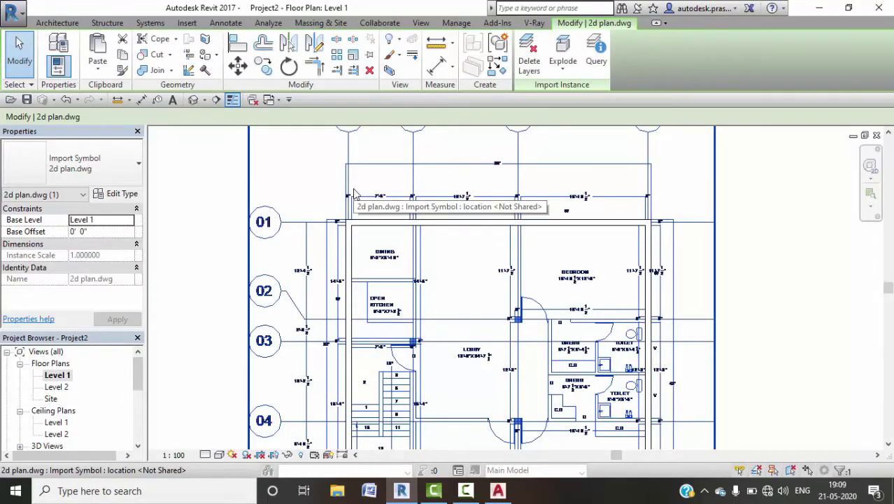
key(Delete)
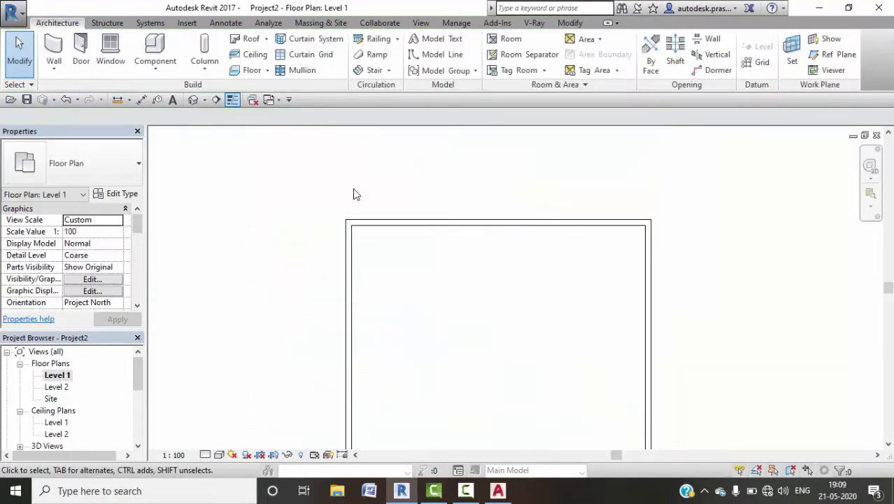
double_click(61, 387)
scroll(419, 300, down, 5)
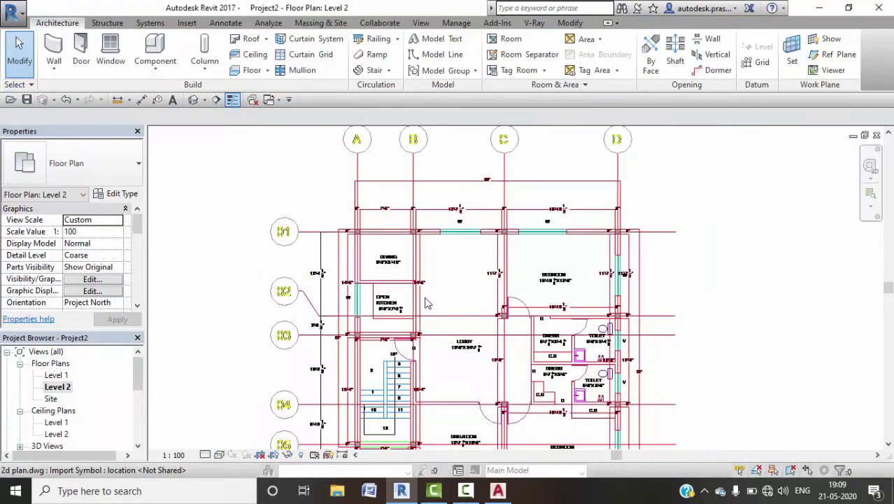
Step: Reopen the Level 1 floor plan and set its underlay base range to Level 1
double_click(57, 375)
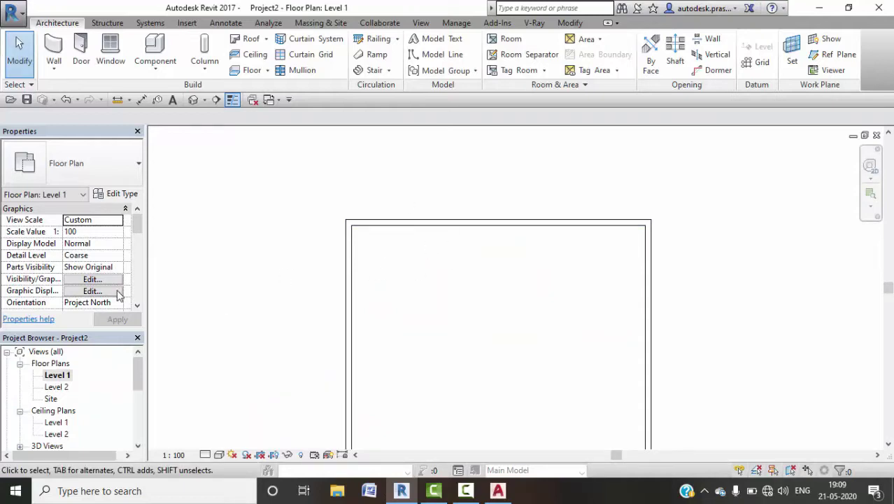
scroll(119, 296, down, 3)
scroll(117, 290, down, 3)
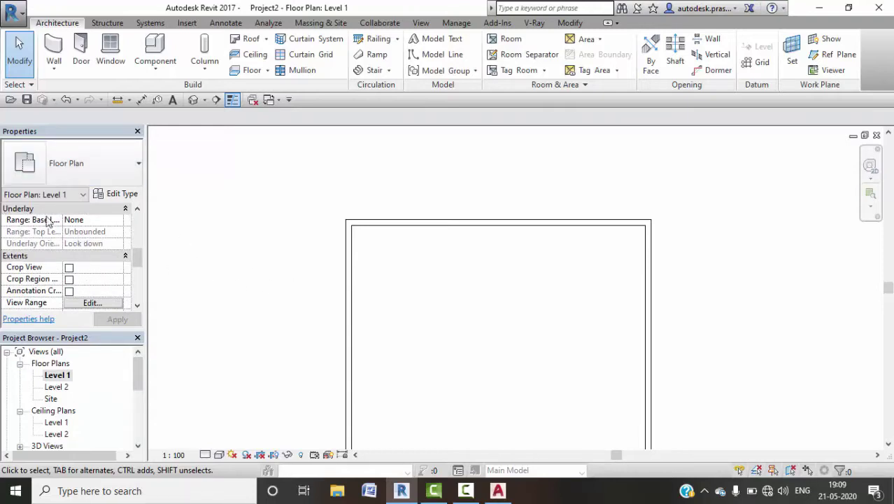
click(110, 222)
click(110, 222)
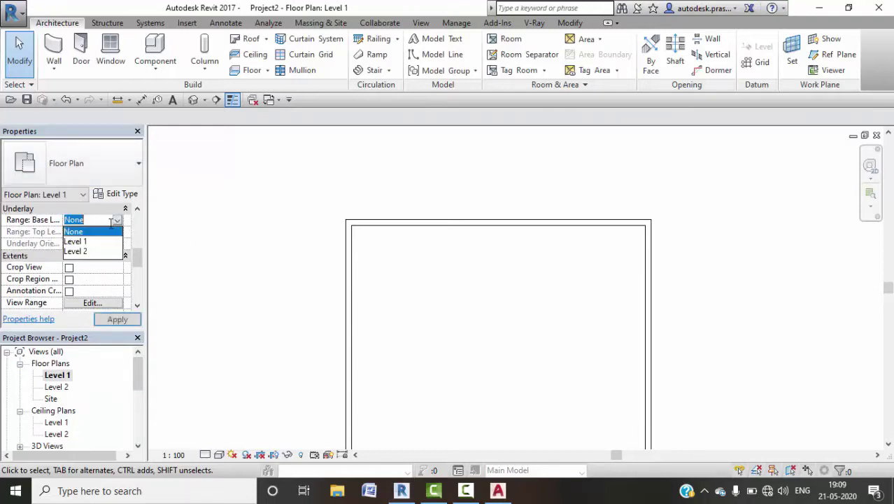
click(85, 242)
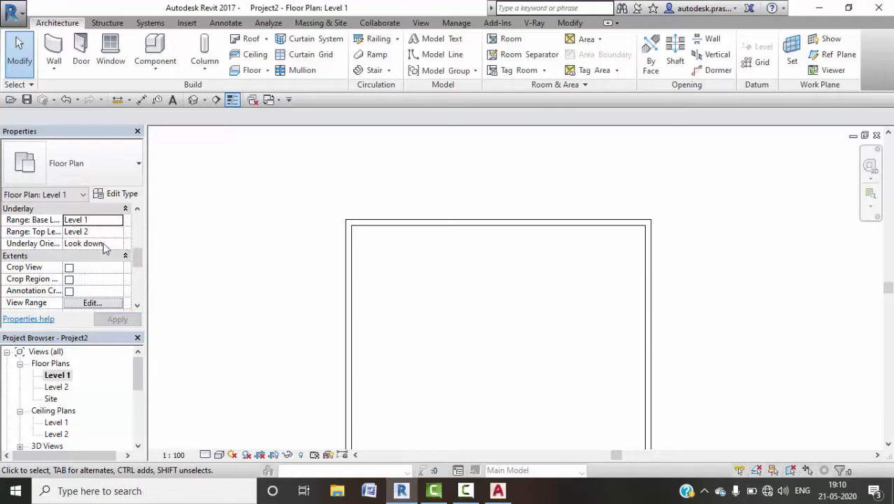
Step: Set the top and the view depth level of the Level 1 plan's view range to Unlimited
scroll(105, 276, down, 1)
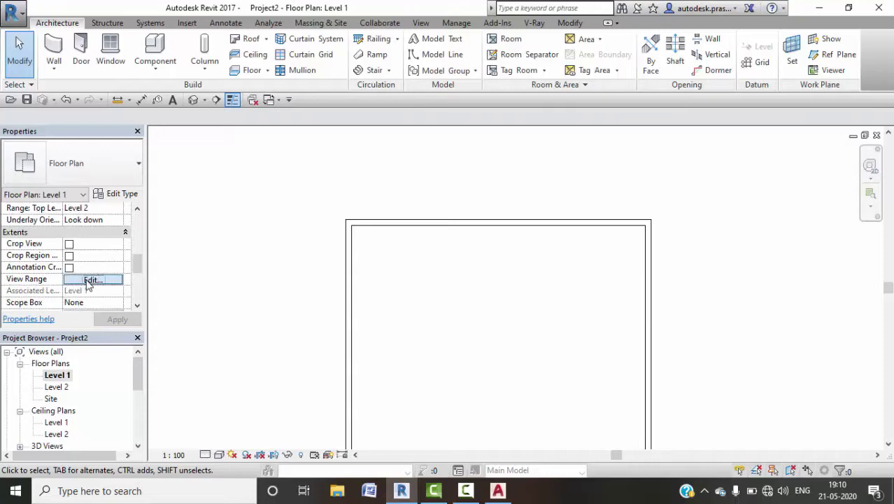
click(91, 279)
click(610, 194)
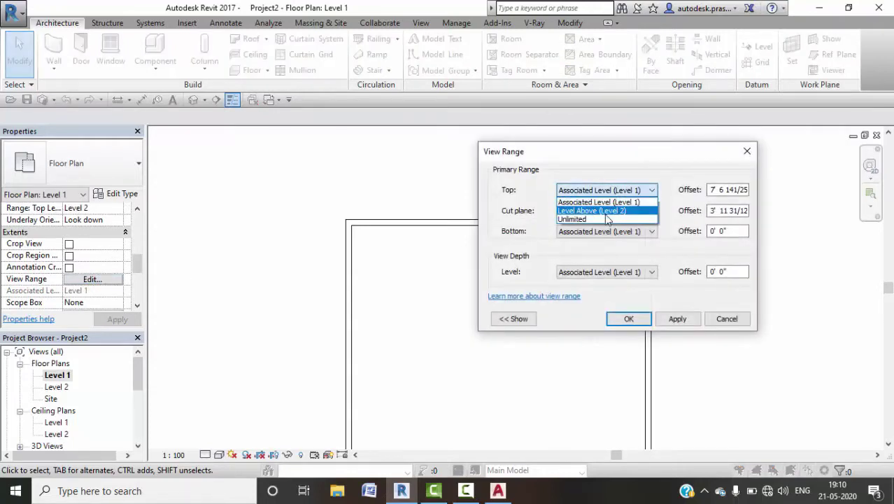
click(601, 218)
click(642, 273)
click(591, 303)
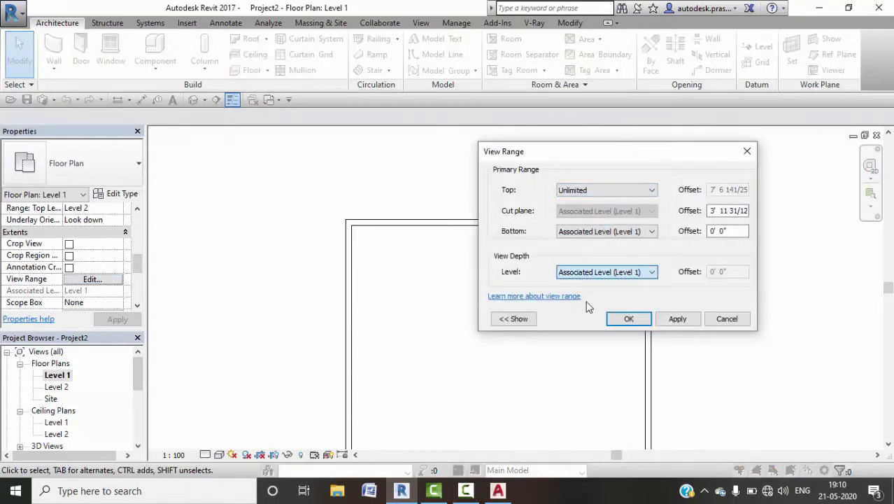
click(629, 319)
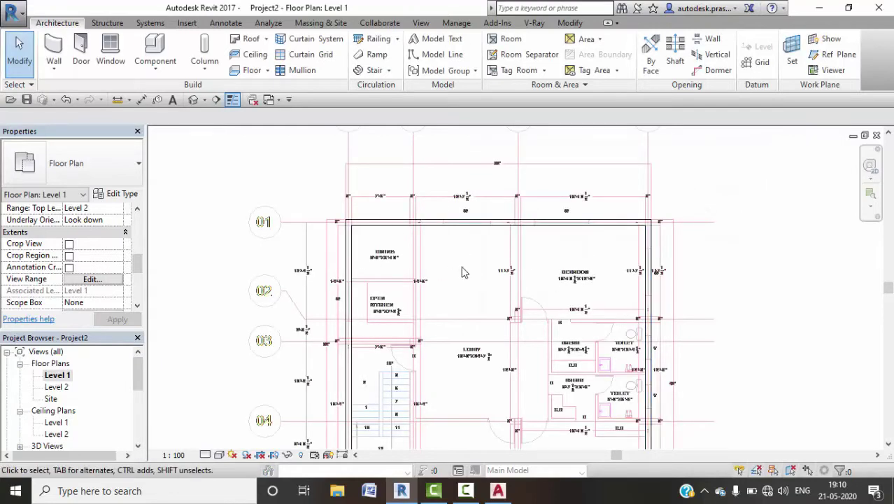
Step: Place an aligned dimension across the W window opening in the grid 01 wall, between the dining room and the bedroom
scroll(447, 233, up, 5)
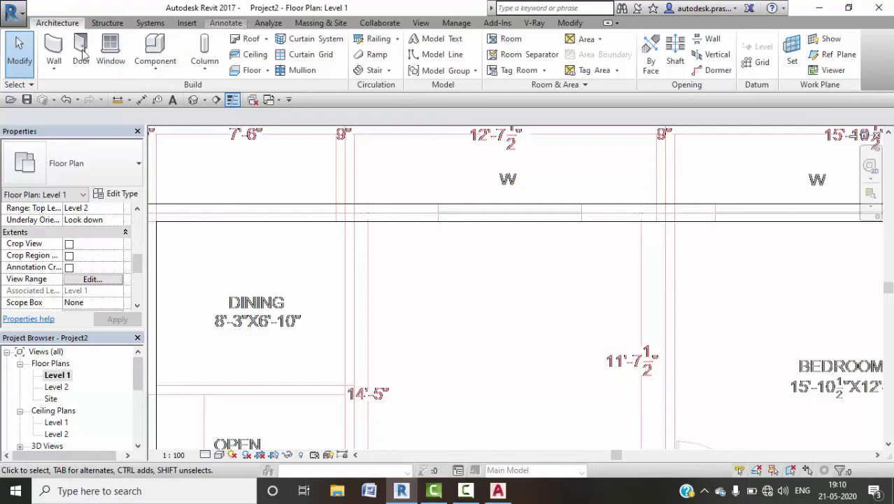
click(55, 59)
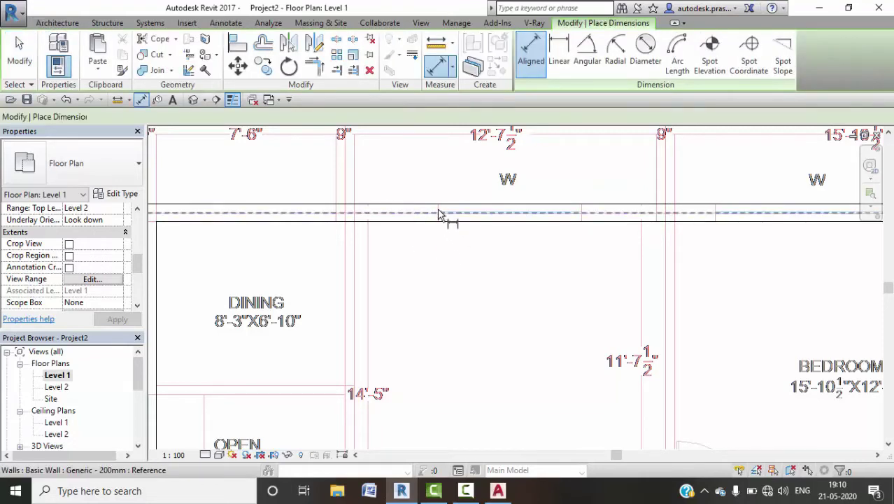
scroll(440, 217, up, 2)
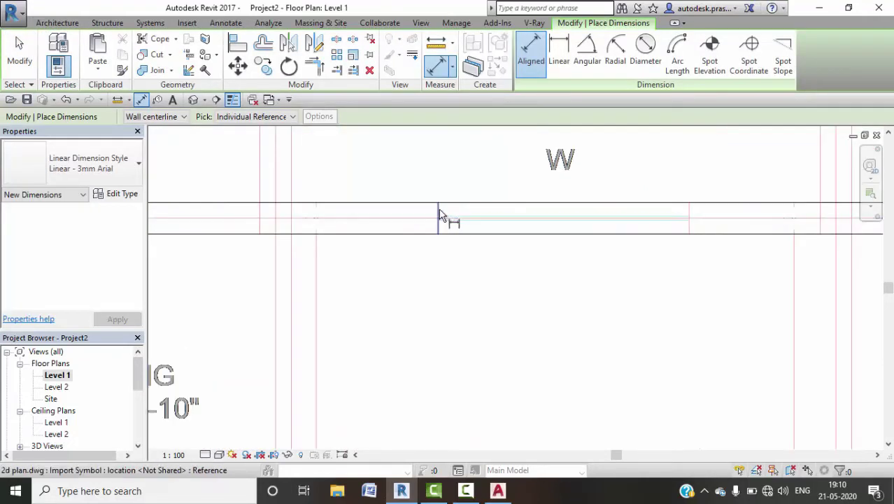
click(438, 209)
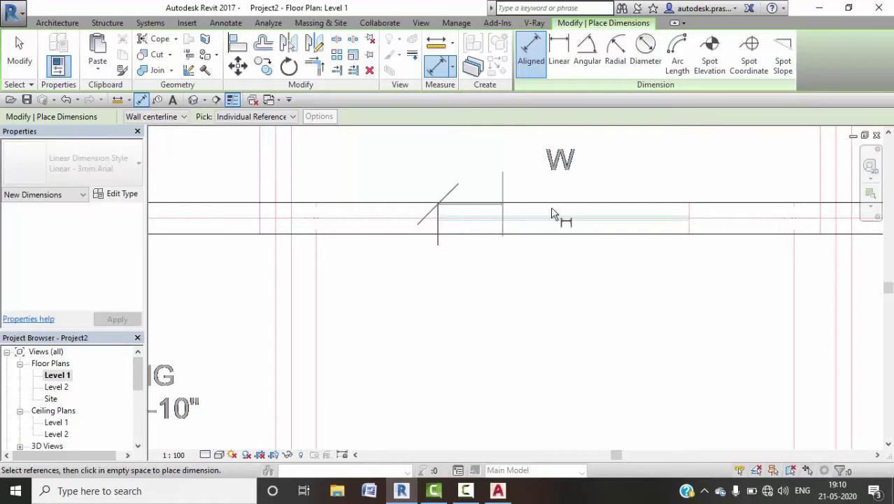
click(688, 215)
click(689, 152)
scroll(596, 297, down, 2)
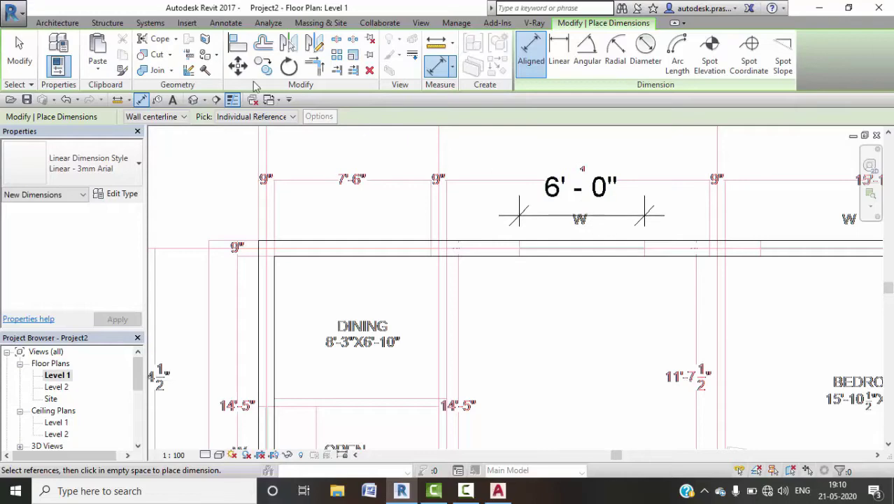
key(Escape)
key(Escape)
Step: Start placing a window and choose the M_Fixed 0915 x 1830mm type
click(57, 23)
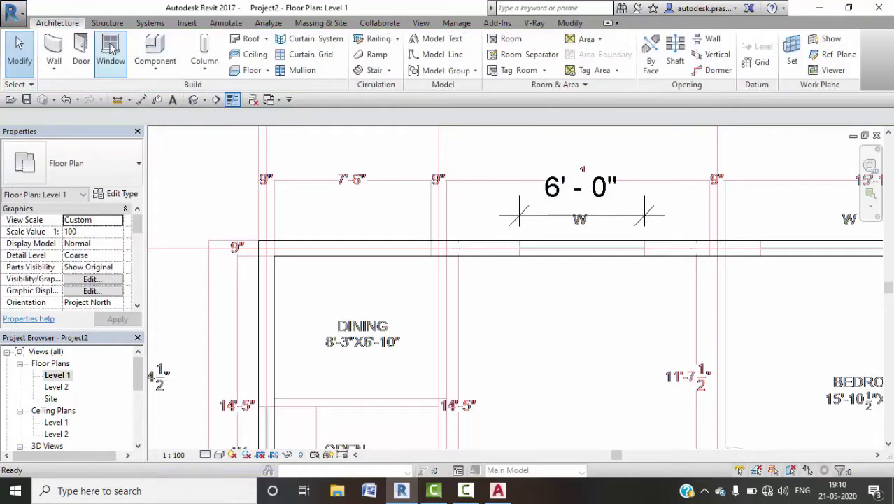
click(110, 49)
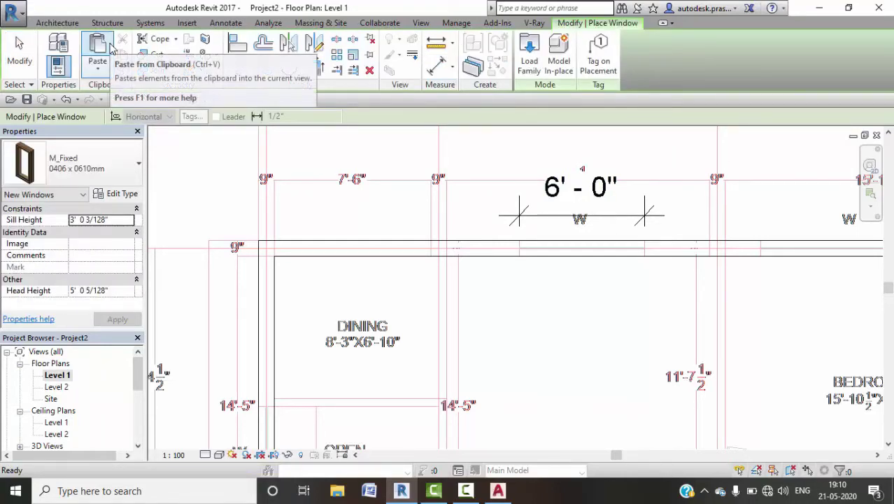
click(126, 172)
click(63, 367)
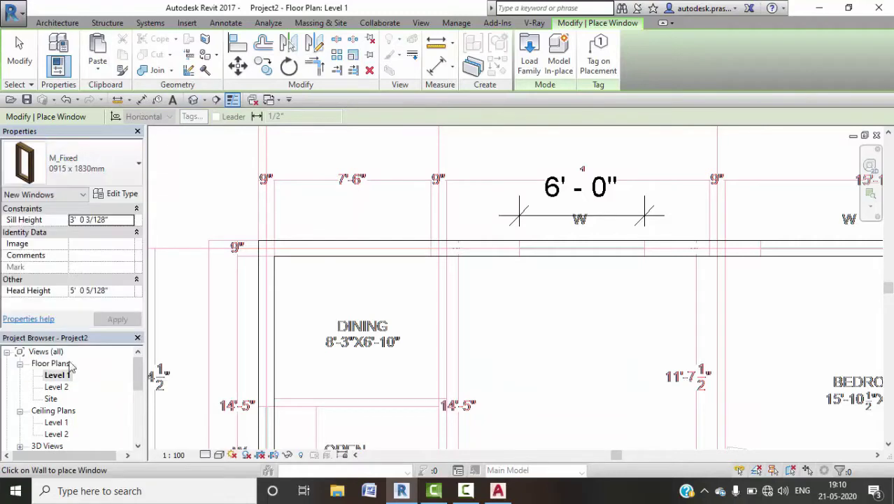
Step: Set the width of the M_Fixed 0915 x 1830mm window type to 6' and apply the type change
click(118, 193)
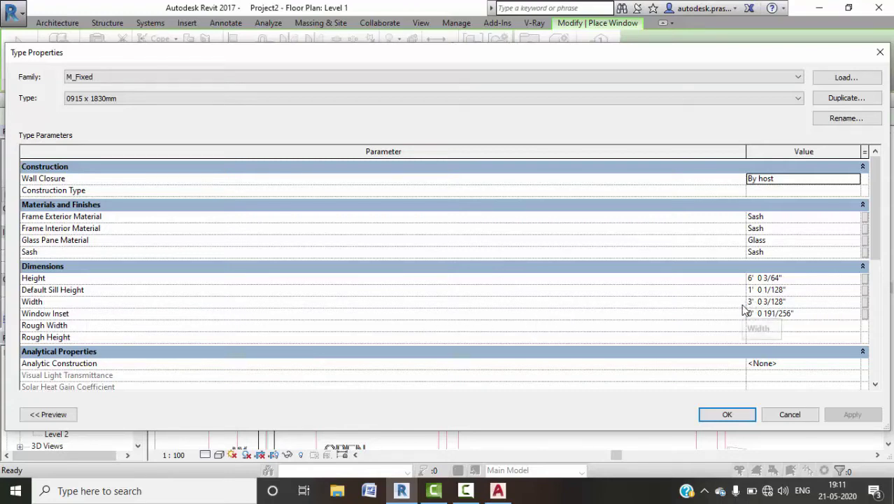
click(798, 300)
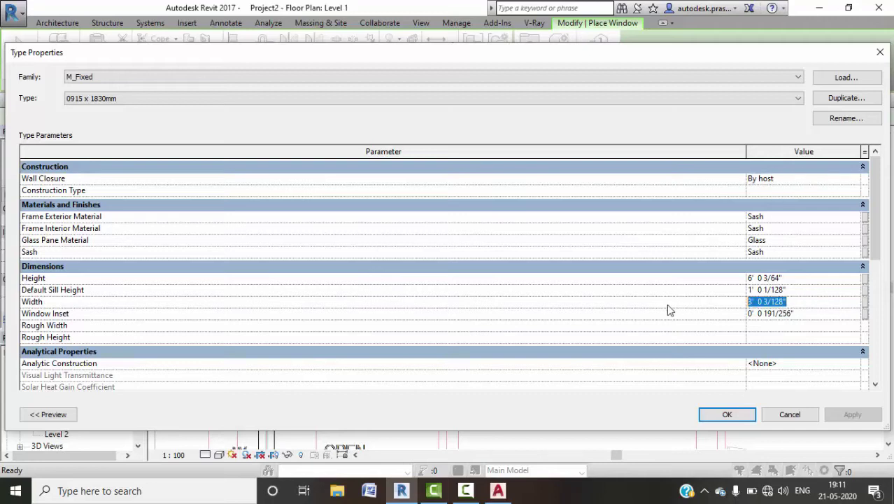
text(6')
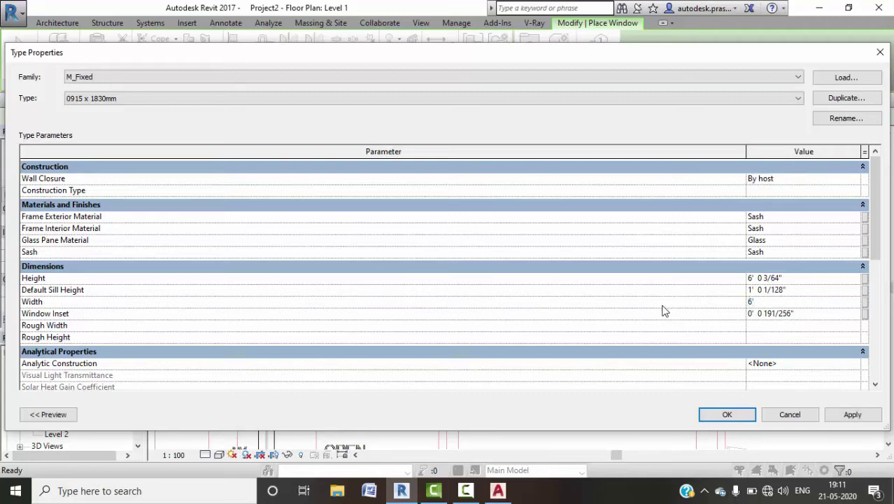
click(797, 278)
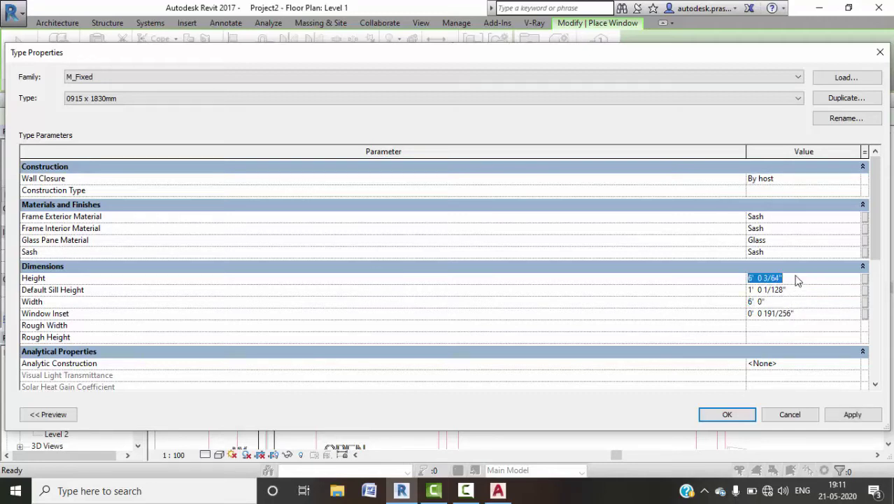
click(852, 414)
click(732, 420)
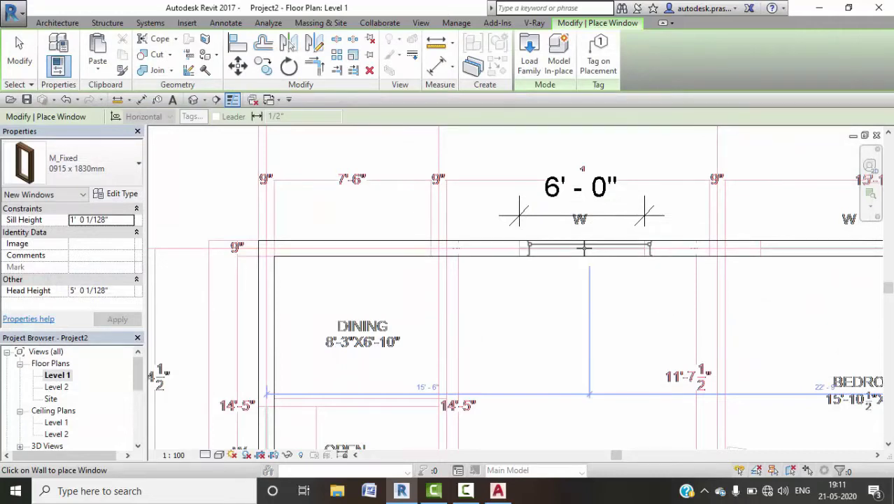
Step: Place an M_Fixed 0915 x 1830mm window in the dimensioned W opening of the grid 01 wall, between the dining room and the bedroom
scroll(581, 249, up, 2)
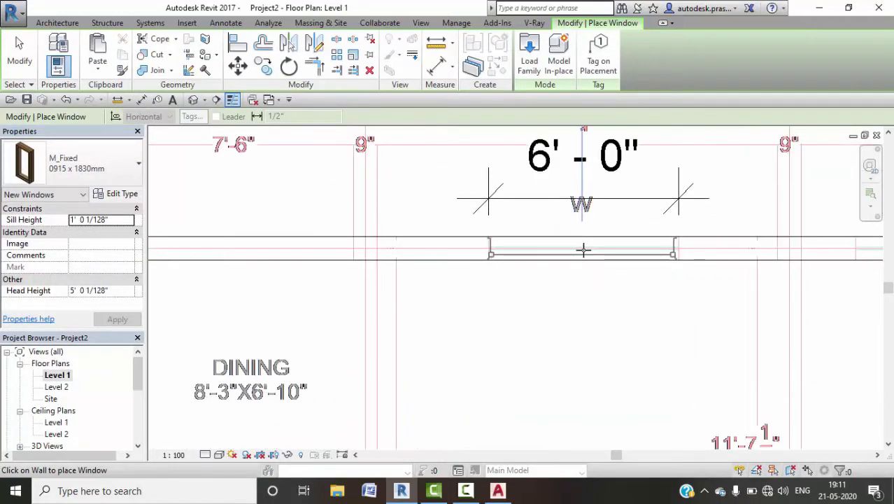
click(585, 249)
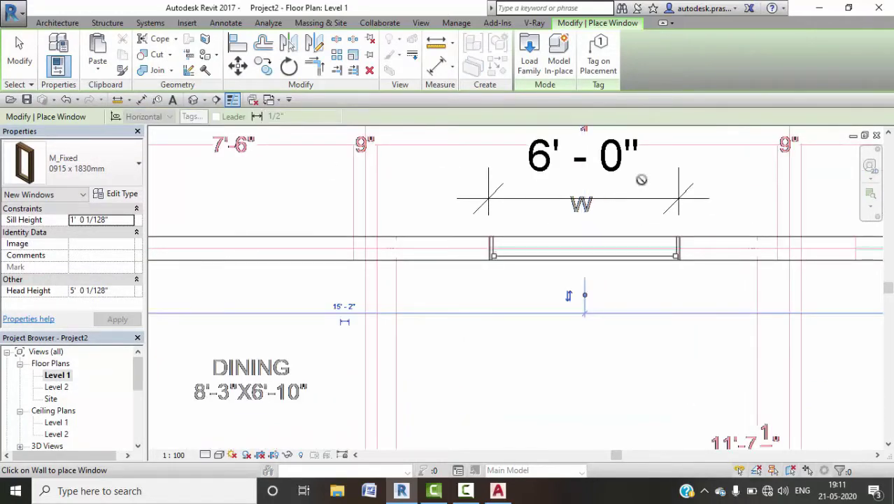
key(Escape)
key(Escape)
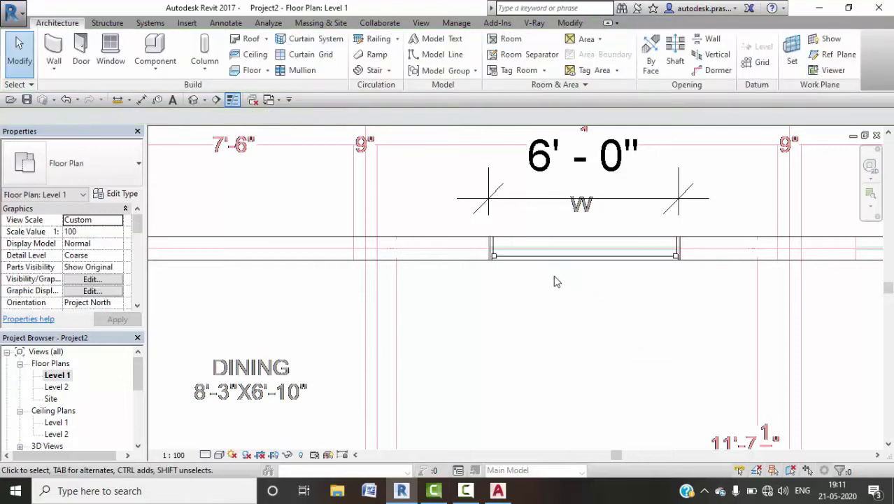
Step: Show the building in the default 3D view with the Realistic visual style, facing the wall that holds the new window
scroll(573, 306, down, 3)
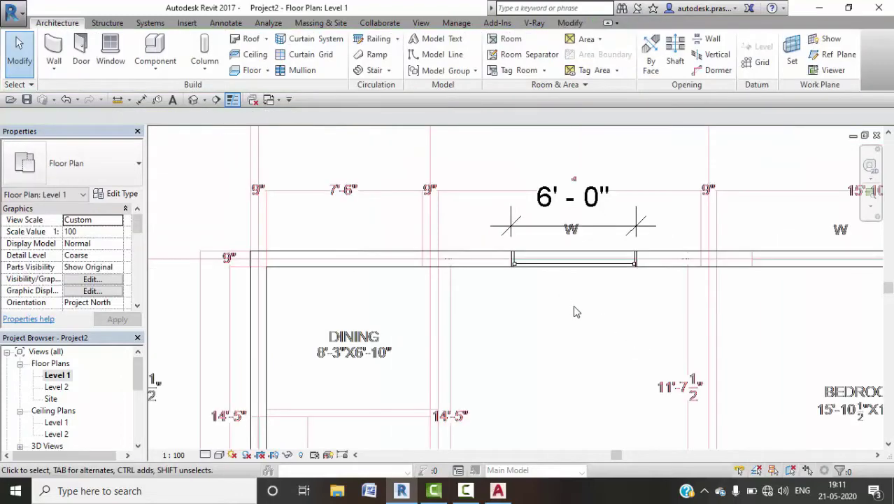
click(192, 99)
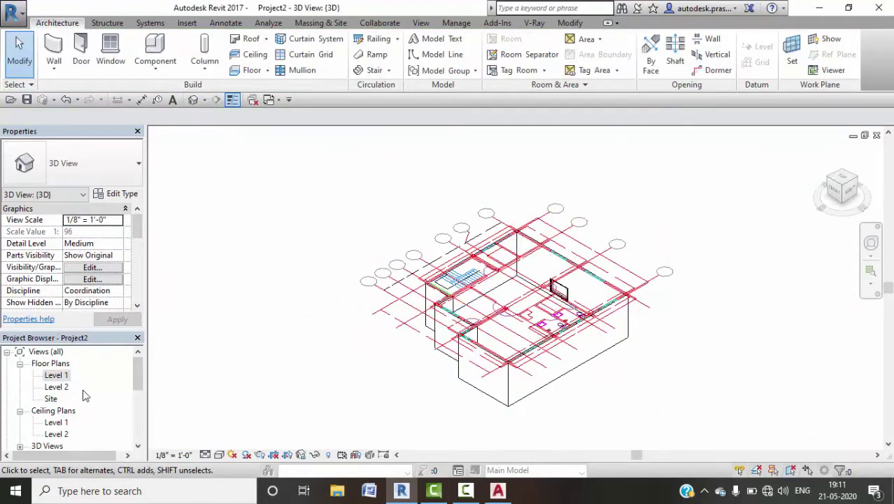
click(219, 455)
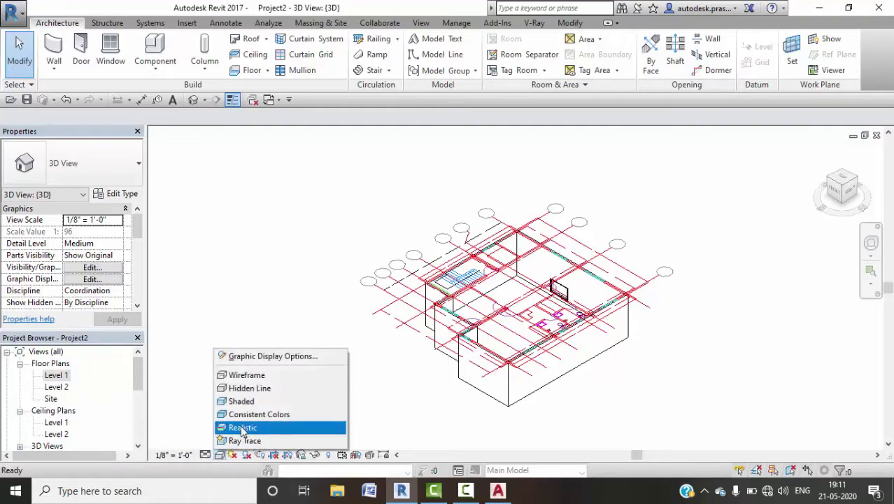
click(241, 424)
shift+middle_drag(695, 328, 555, 332)
scroll(552, 328, up, 6)
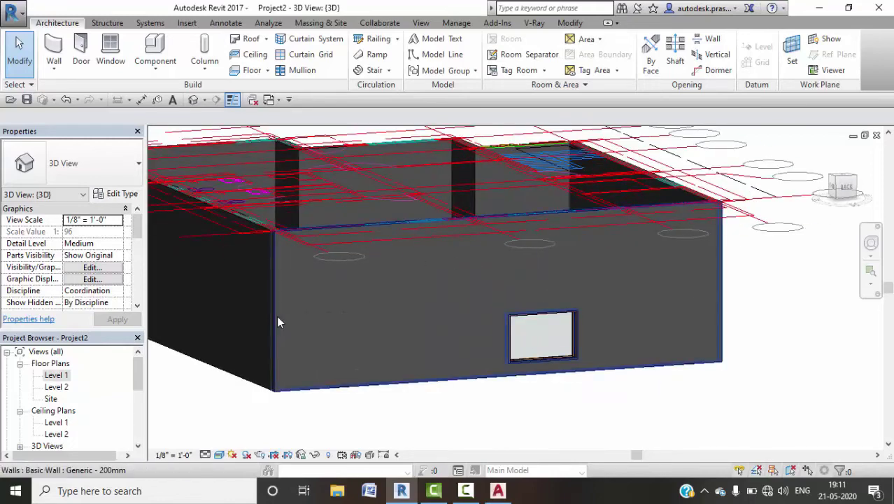
Step: Set the sill height of the placed M_Fixed window to 3' 0" and apply it
click(276, 316)
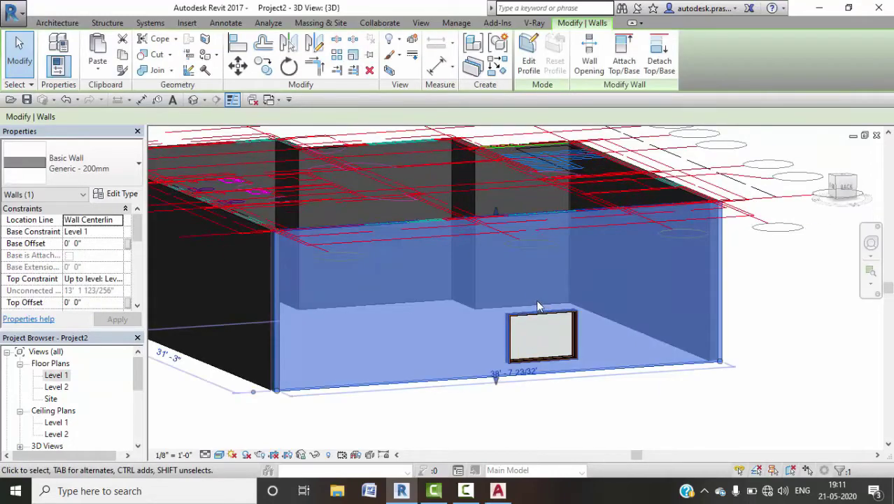
click(589, 429)
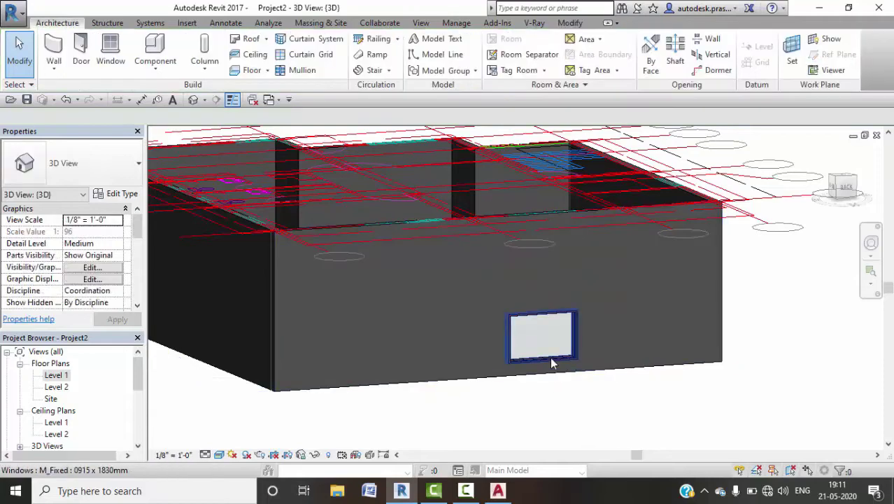
click(550, 356)
click(110, 231)
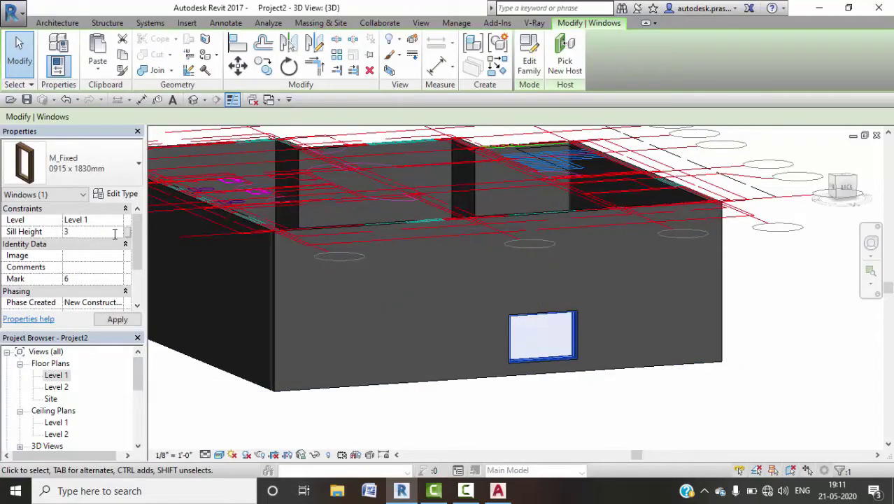
text(3' 0")
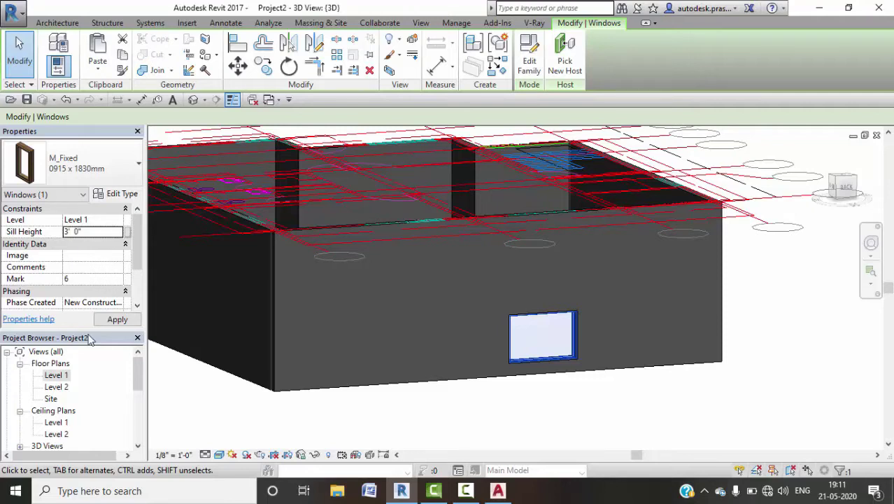
click(116, 319)
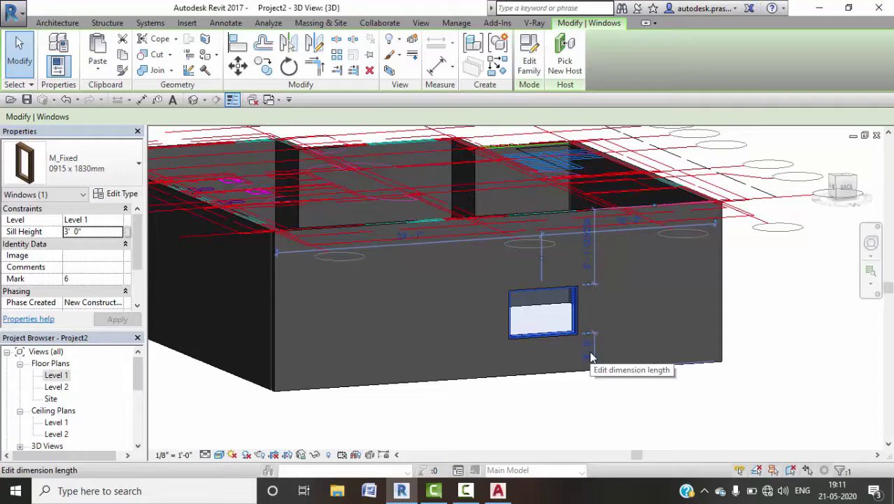
click(568, 424)
scroll(563, 334, up, 5)
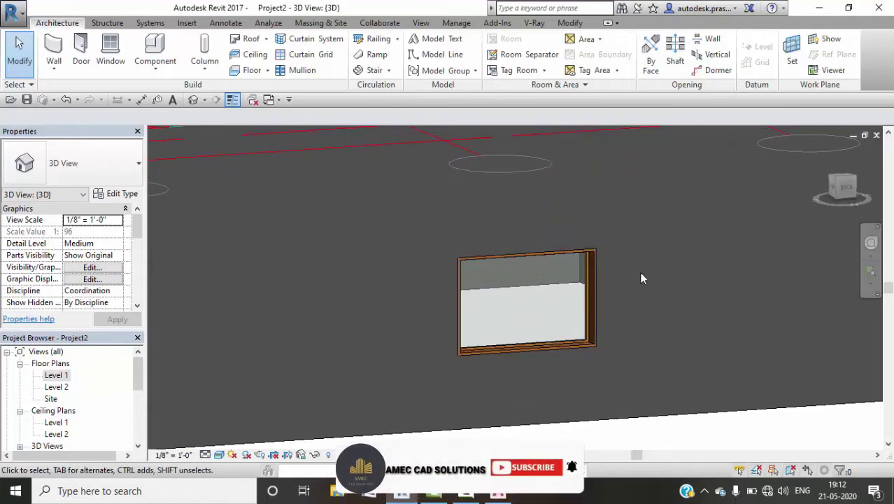
Step: Start placing a window and, from its type properties, browse the New Volume (E:) drive for a family to load
click(110, 59)
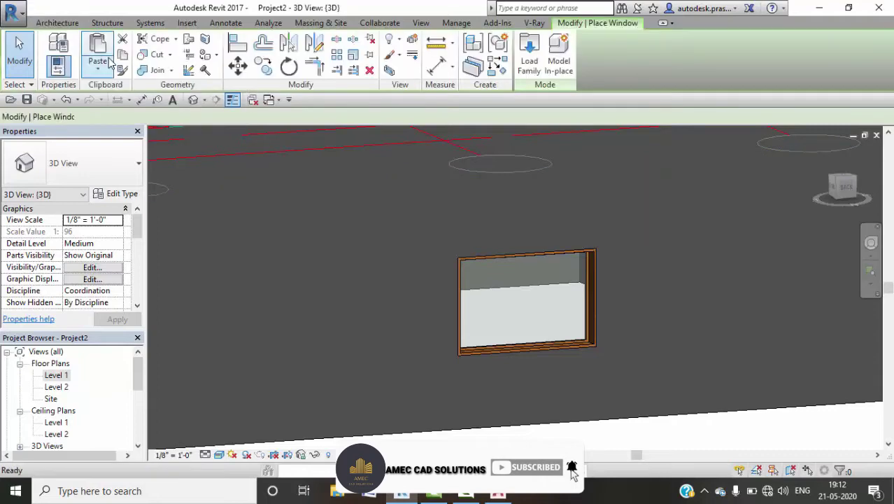
click(121, 192)
click(843, 77)
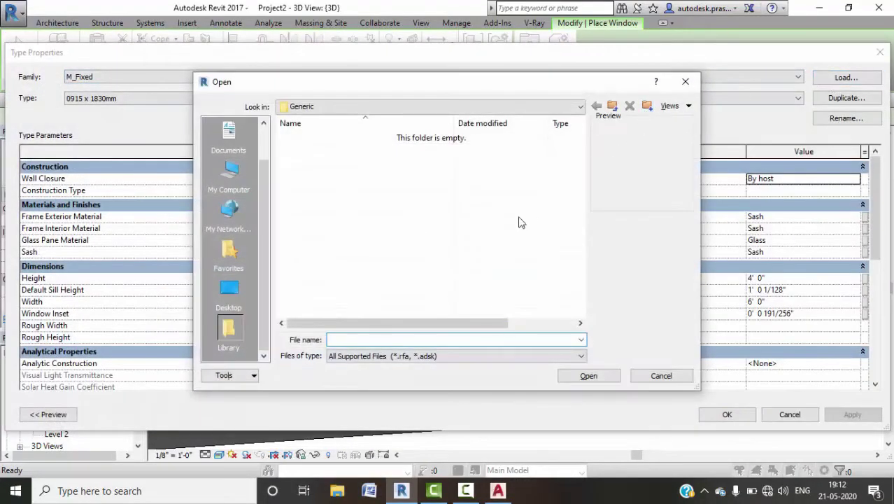
click(231, 172)
click(342, 288)
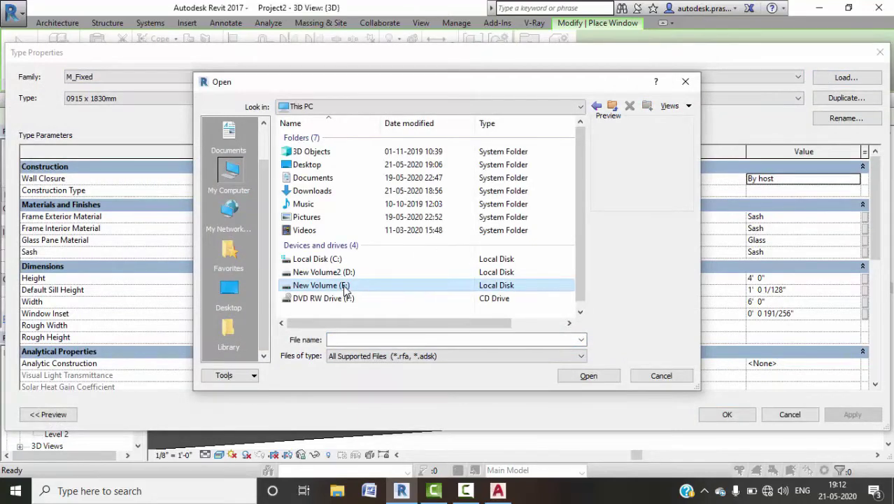
click(344, 288)
click(362, 287)
double_click(367, 290)
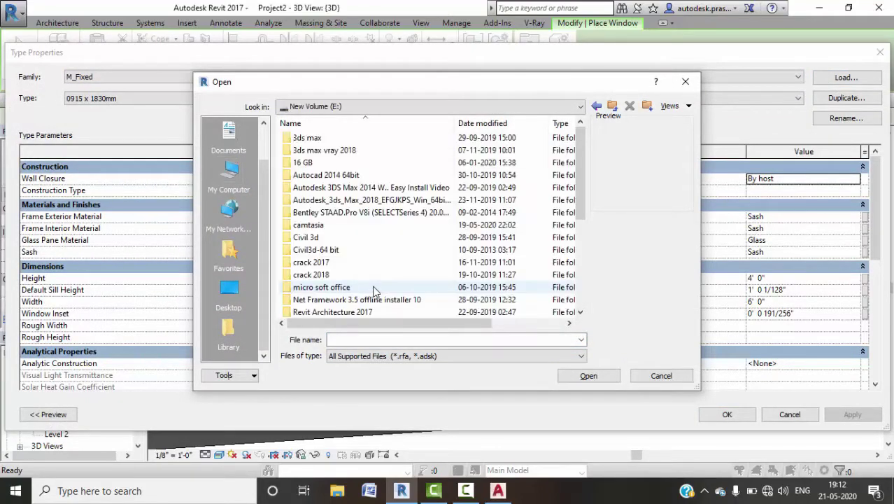
Step: Open the Windows folder of the rac2014 lib library inside Revit Installation Content
scroll(364, 295, down, 1)
double_click(364, 290)
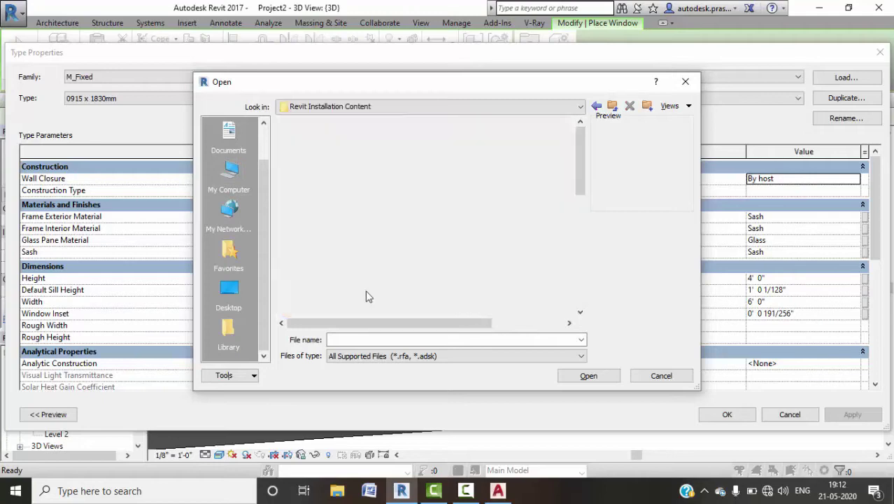
click(334, 176)
double_click(333, 176)
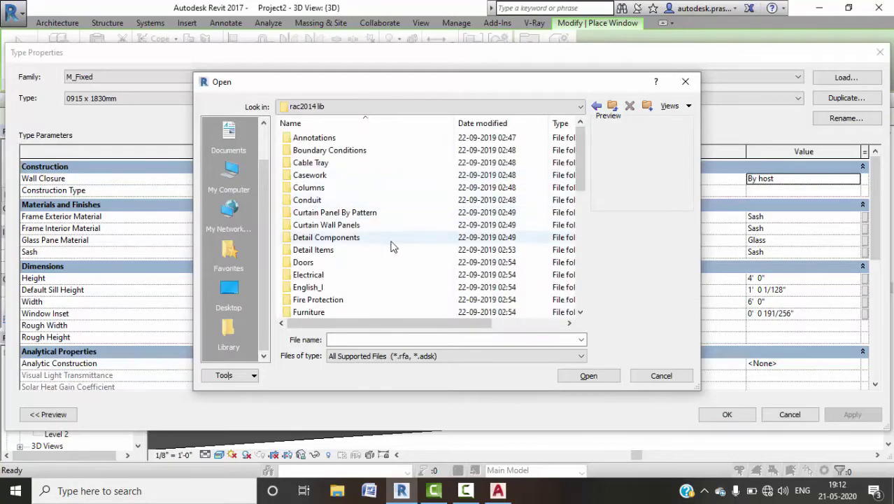
scroll(388, 243, down, 2)
scroll(381, 246, down, 2)
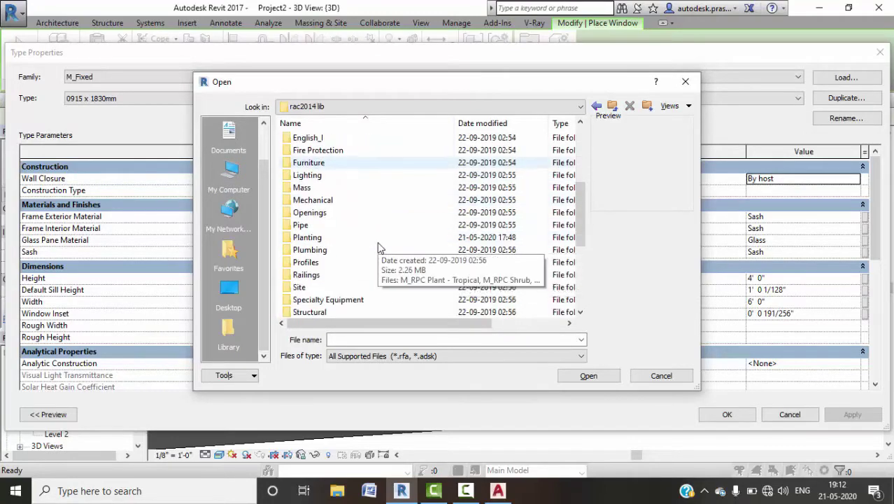
scroll(378, 246, down, 1)
scroll(378, 246, up, 1)
scroll(377, 247, down, 2)
scroll(378, 246, down, 3)
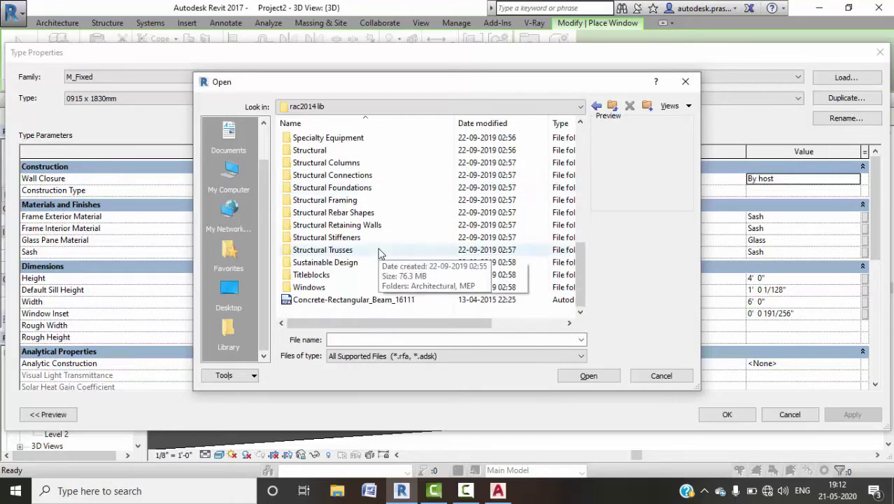
click(335, 286)
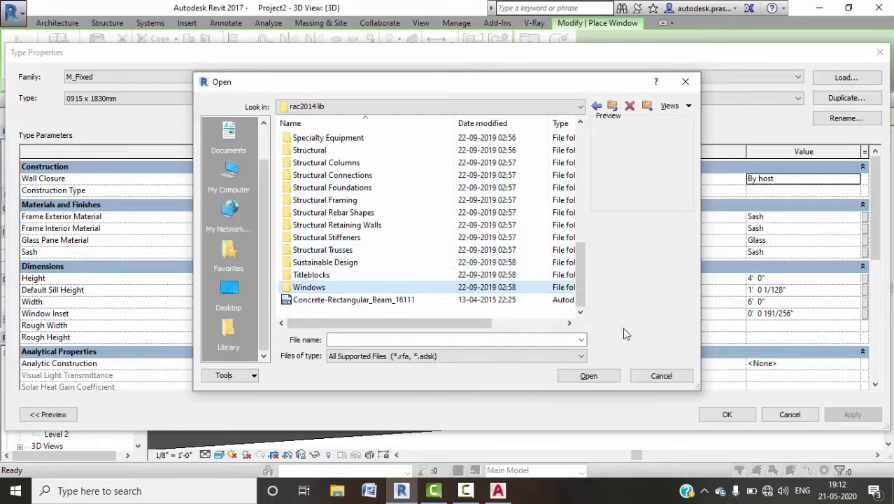
click(572, 376)
Step: Preview several window families, load the family named 222 and accept its 0915 x 0610mm type
click(329, 163)
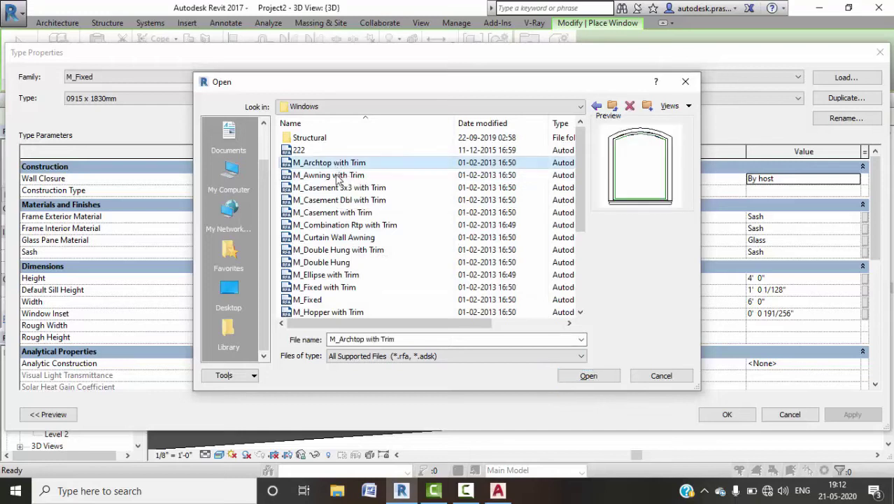
click(336, 175)
click(343, 250)
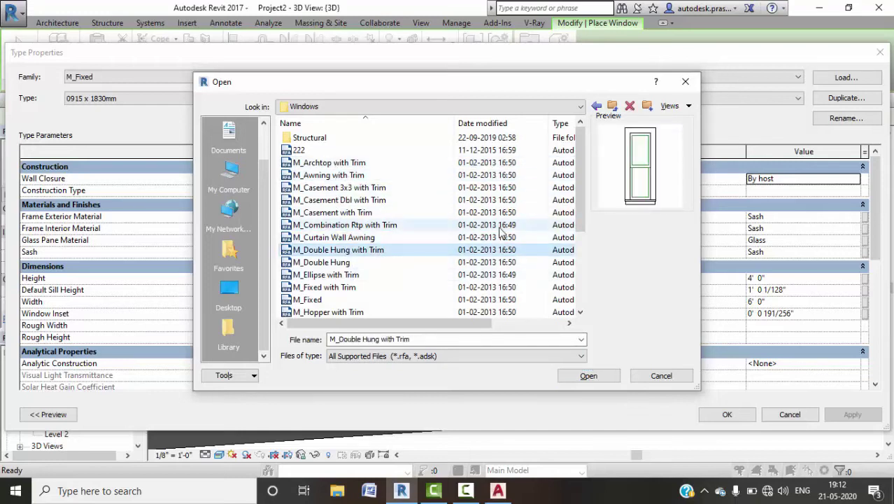
click(325, 274)
click(308, 300)
click(299, 149)
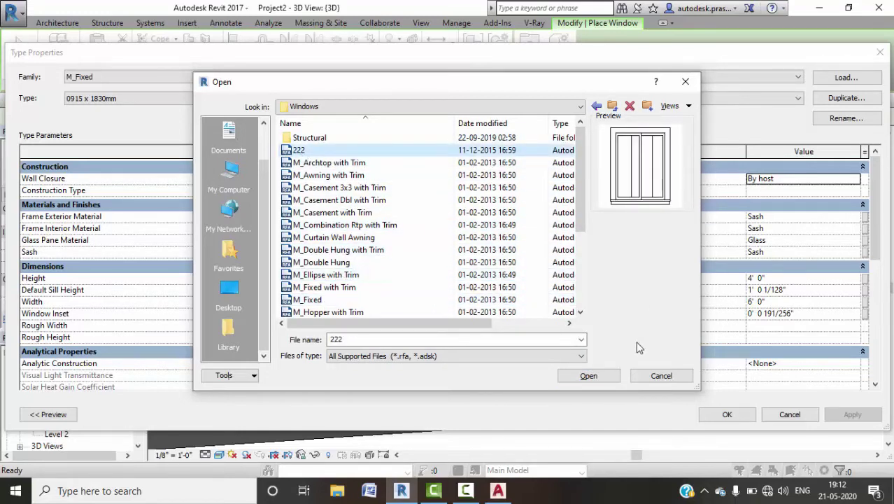
click(604, 378)
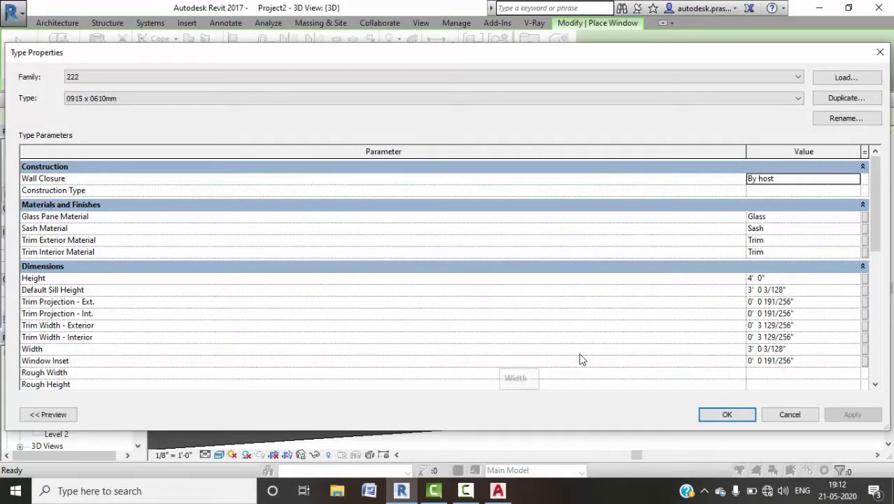
click(717, 414)
Step: Return to the Level 1 floor plan and place an aligned dimension across the W window opening in the grid 01 wall above the bedroom
scroll(575, 310, down, 3)
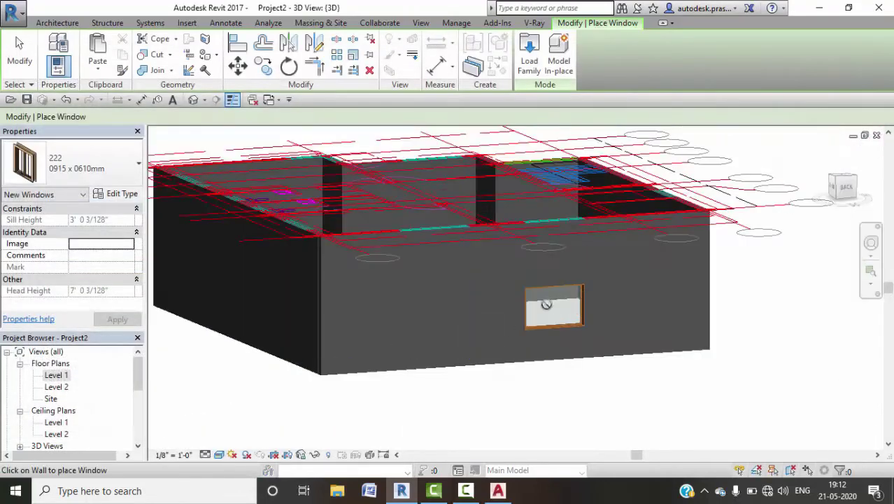
double_click(56, 375)
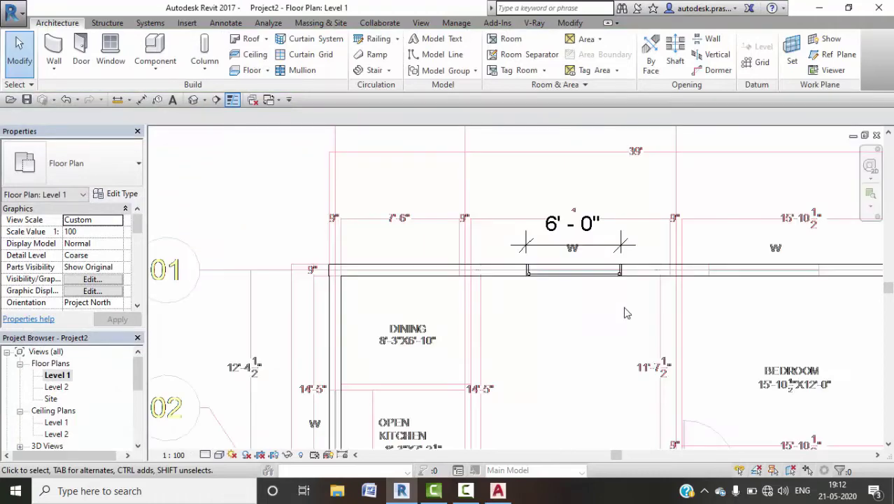
scroll(651, 307, up, 4)
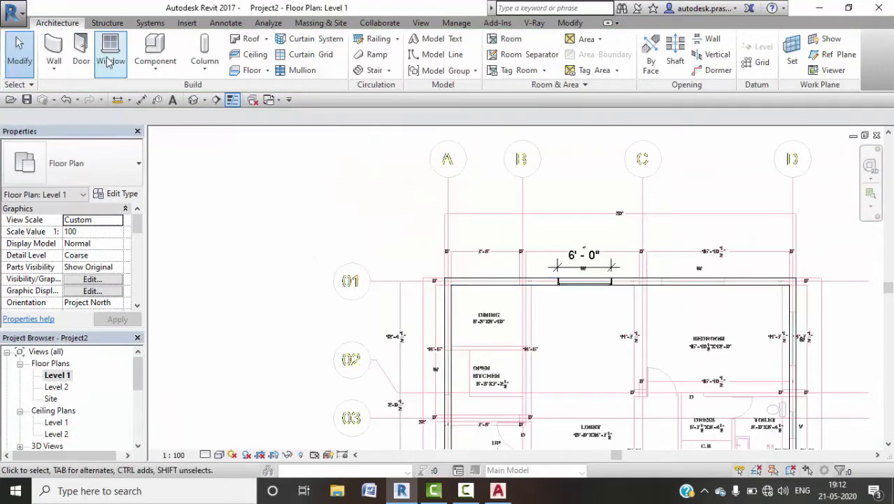
scroll(680, 282, up, 5)
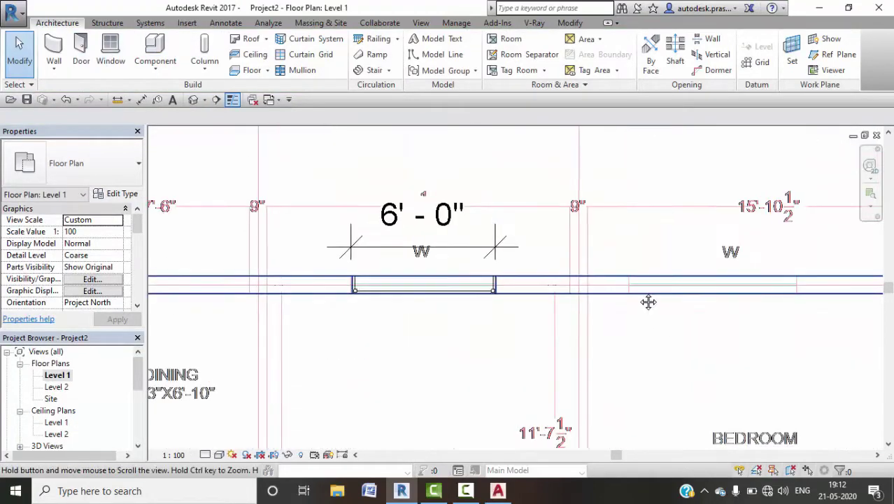
click(225, 22)
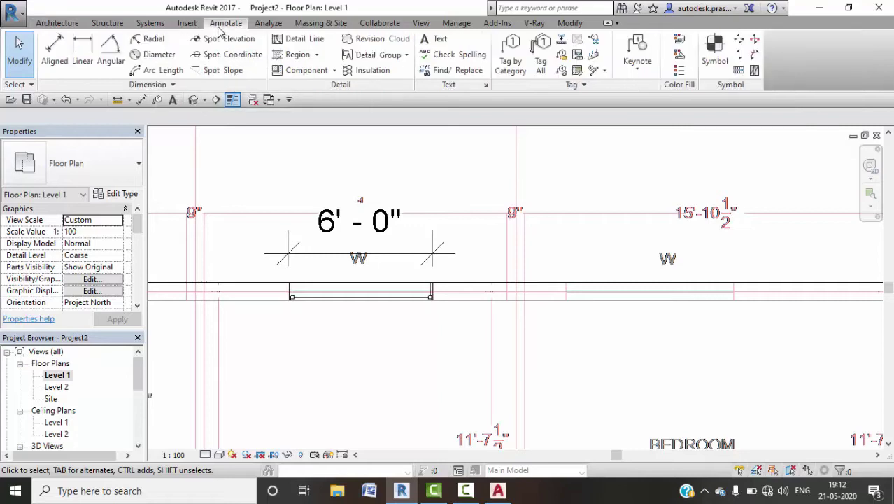
click(54, 55)
scroll(568, 293, up, 2)
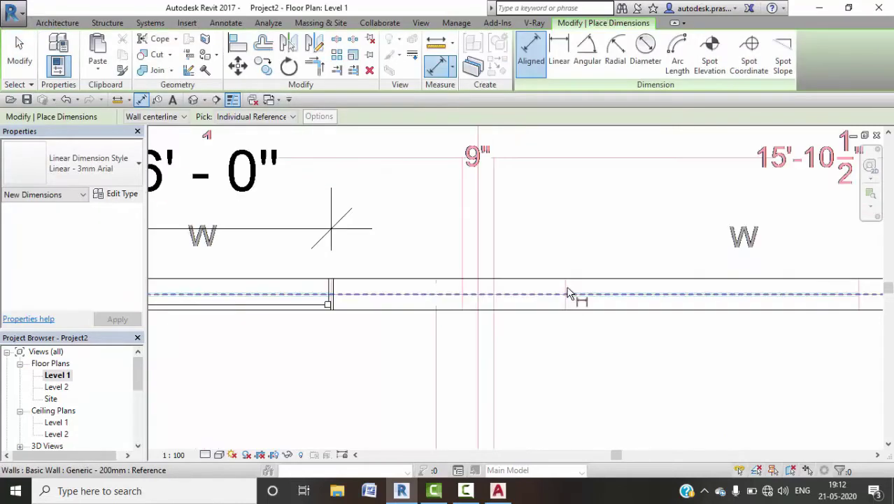
middle_drag(813, 305, 733, 308)
click(778, 293)
click(748, 221)
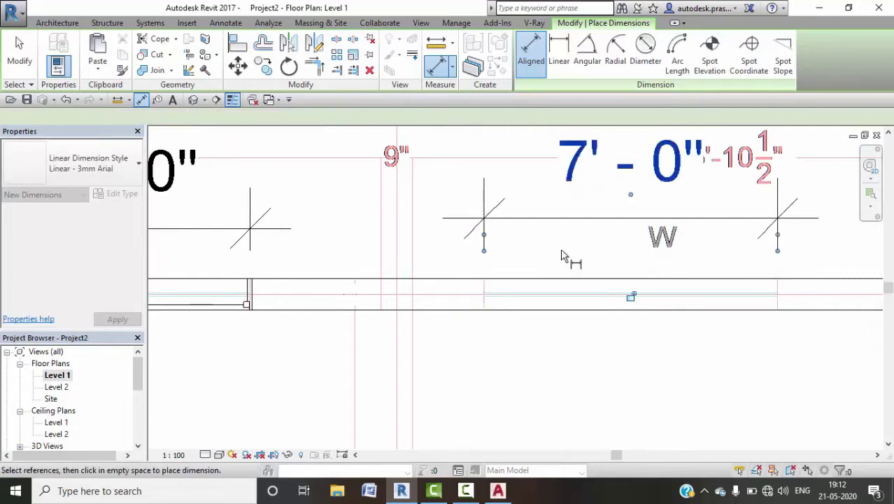
key(Escape)
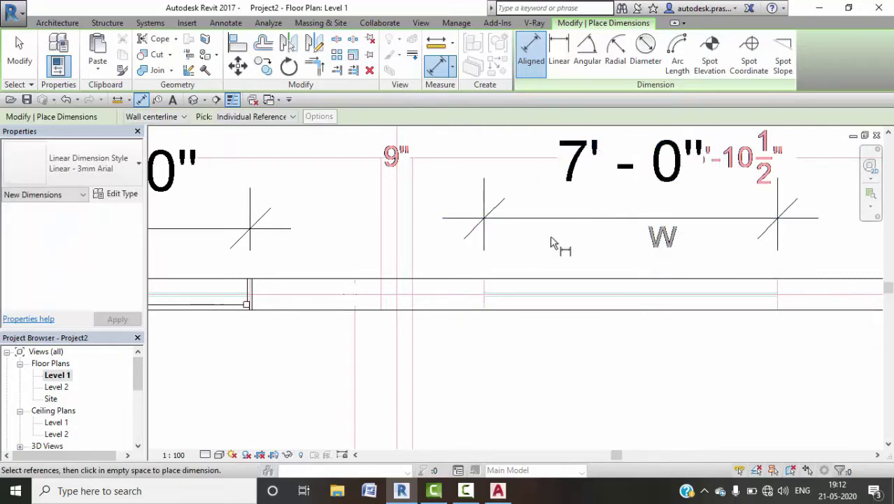
key(Escape)
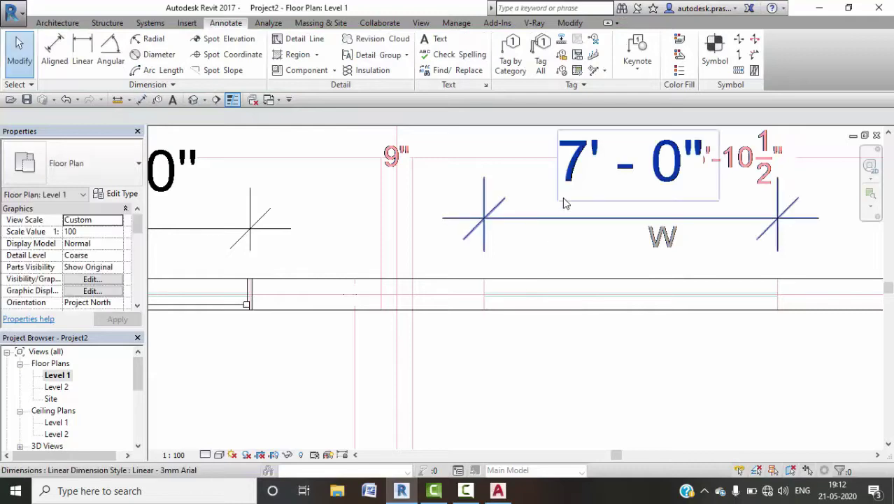
Step: Start placing a window and set the width of family 222's 0915 x 0610mm type to 7'
click(57, 23)
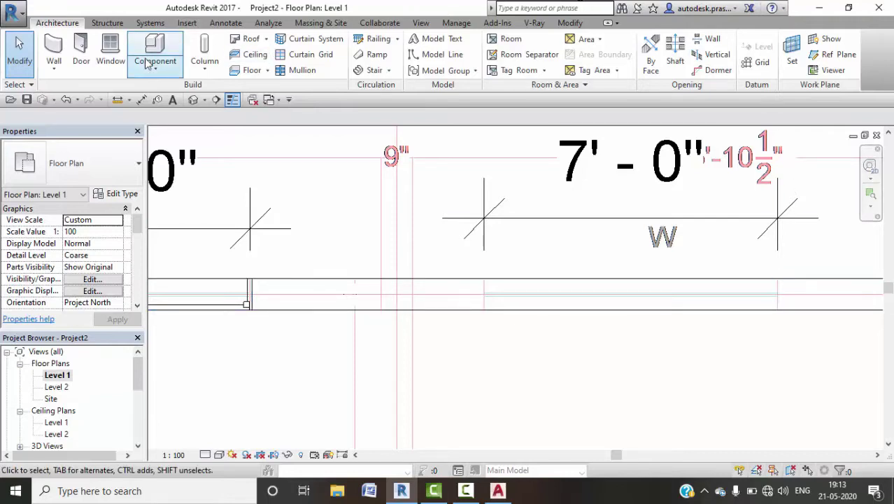
click(115, 67)
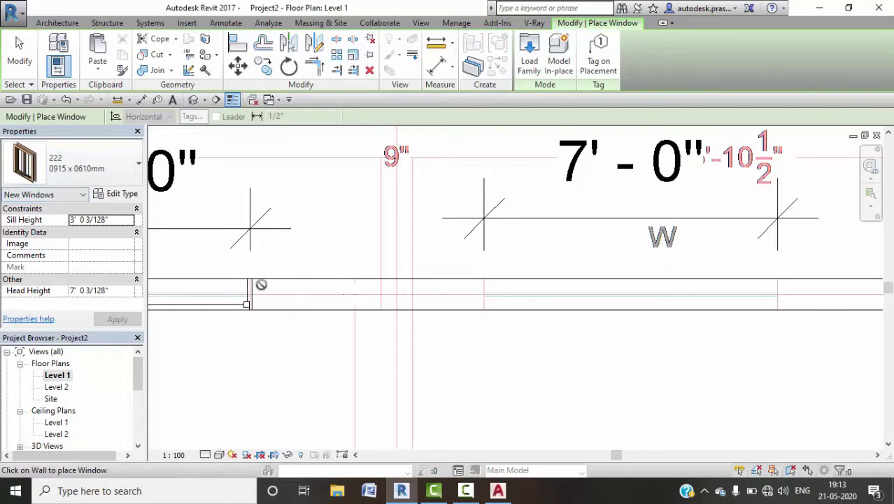
click(123, 194)
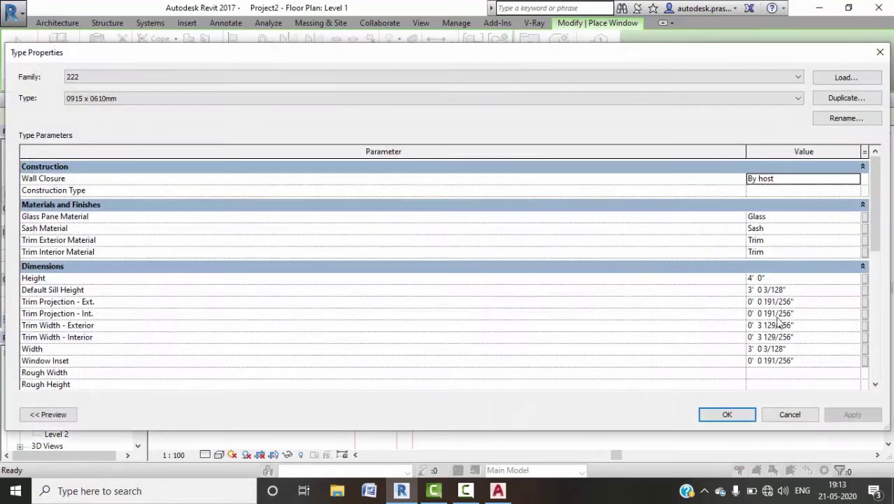
drag(28, 329, 88, 358)
click(787, 352)
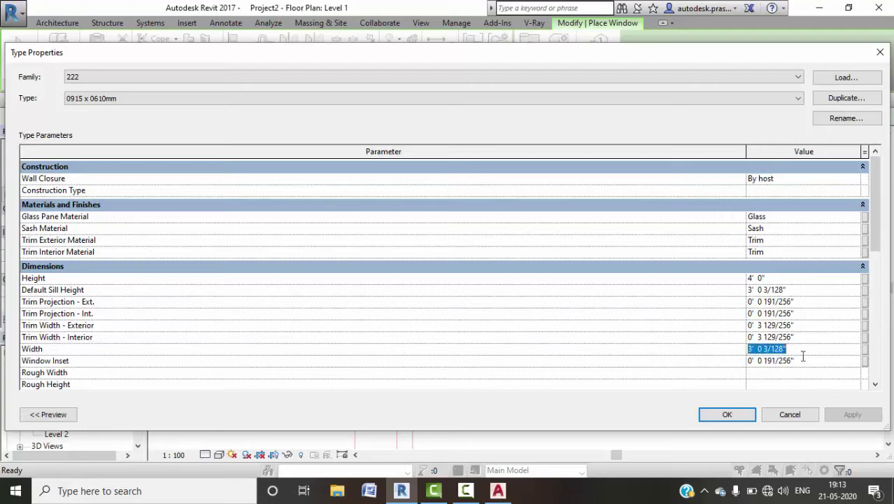
text(7)
key(Return)
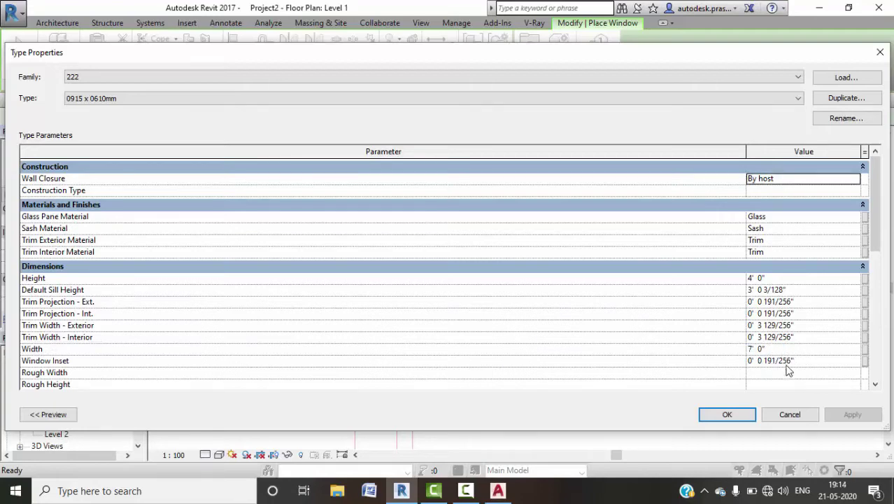
click(742, 419)
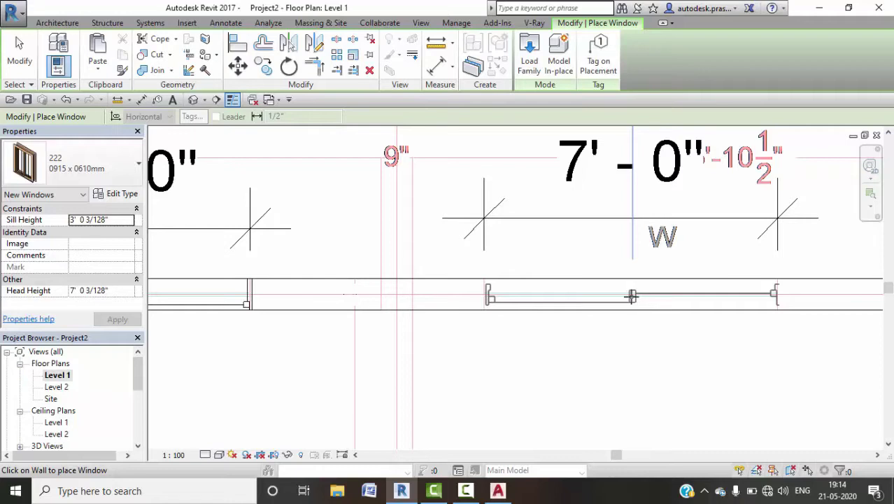
Step: Place the window in the grid 01 wall above the bedroom, centred on the plan's W opening
scroll(632, 295, up, 1)
scroll(631, 295, up, 2)
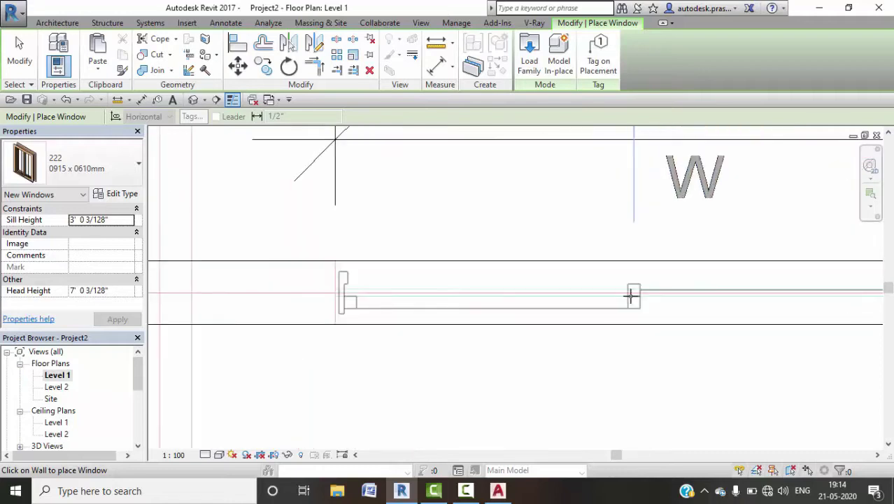
click(626, 294)
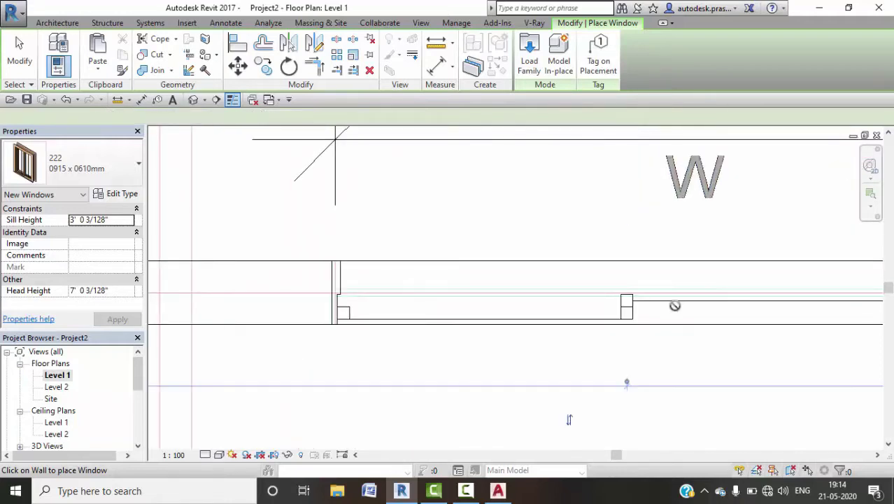
key(Escape)
key(Escape)
scroll(530, 325, down, 4)
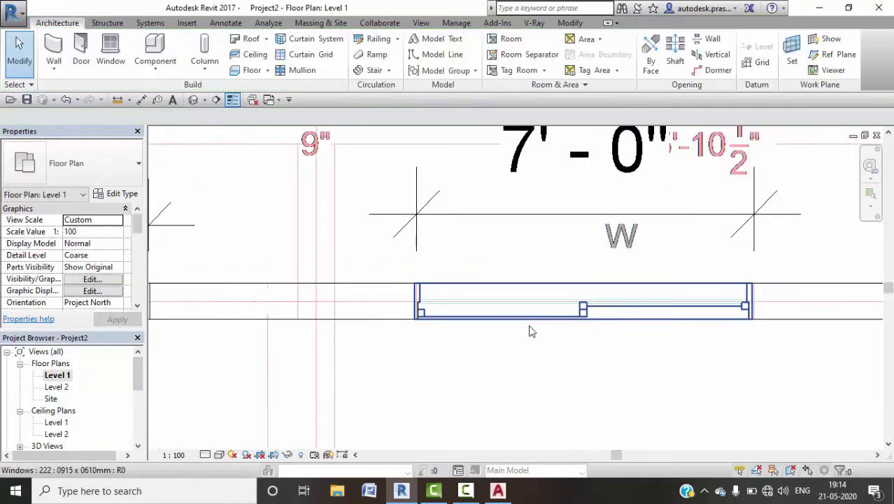
Step: In the 3D view, set the type height of the new two-pane sliding window to 7' and inspect it from outside
click(192, 100)
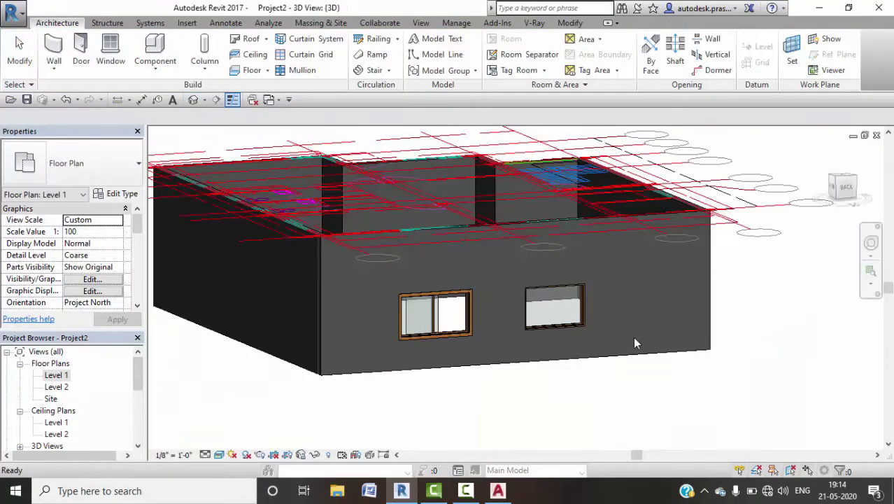
scroll(445, 343, up, 2)
scroll(445, 347, up, 1)
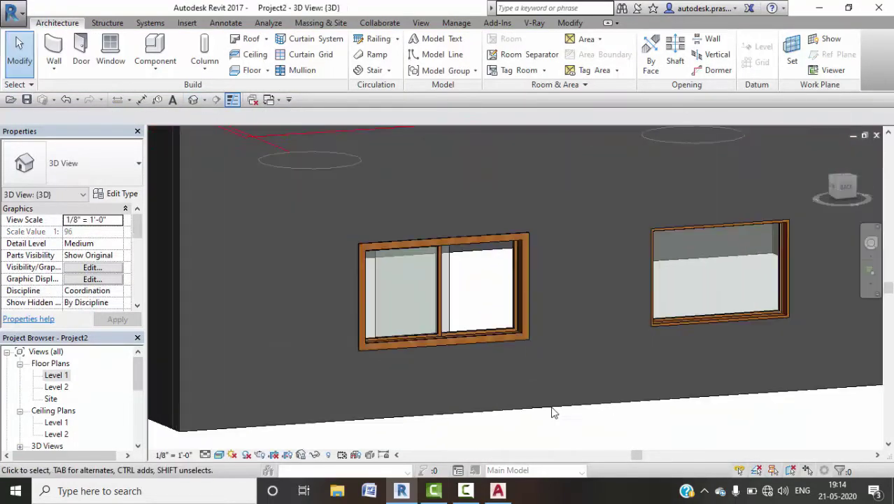
scroll(419, 322, up, 2)
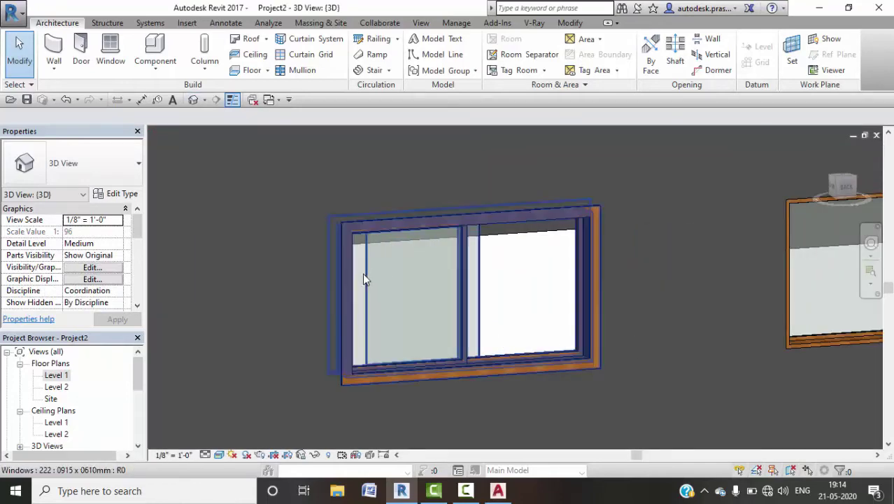
shift+middle_drag(365, 279, 487, 352)
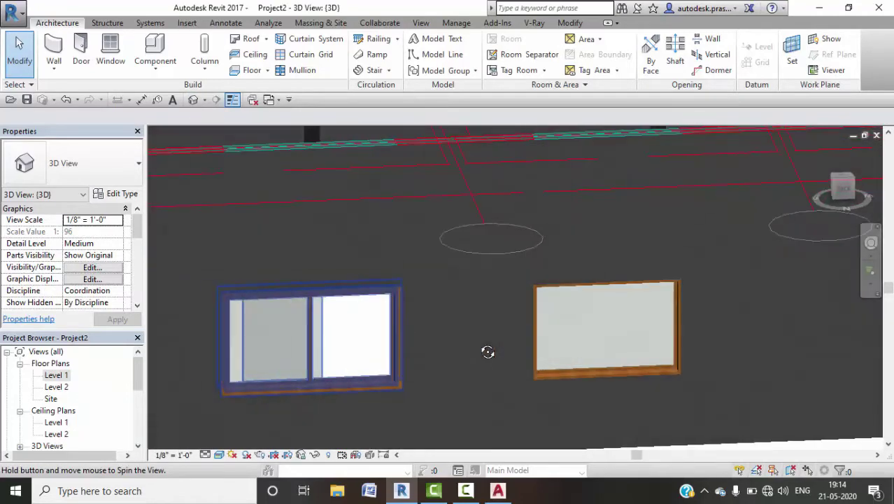
click(308, 305)
click(119, 194)
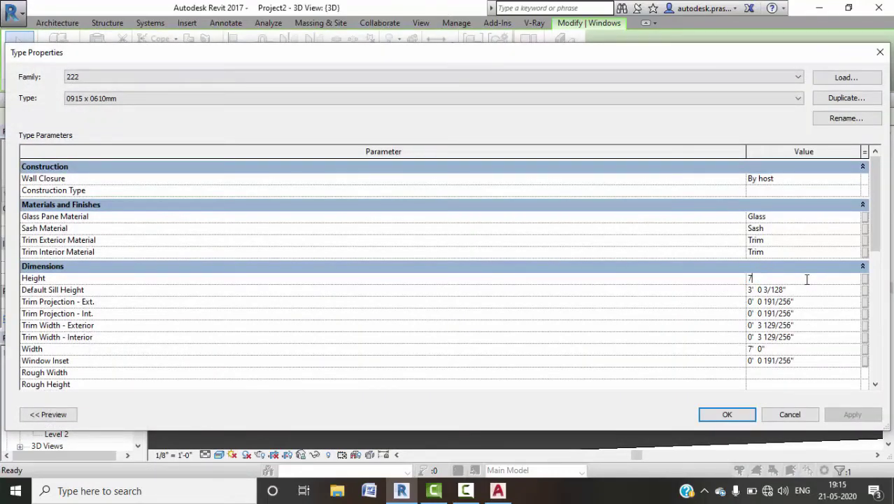
click(727, 416)
scroll(393, 305, down, 5)
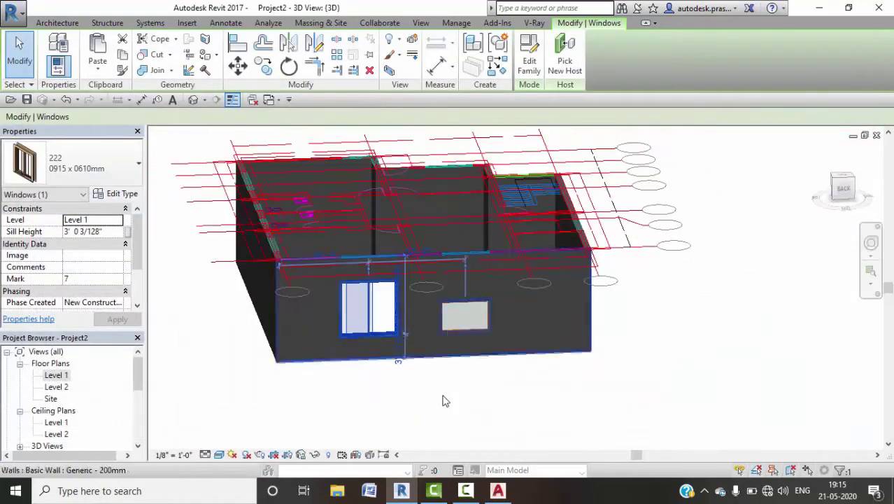
scroll(442, 400, up, 5)
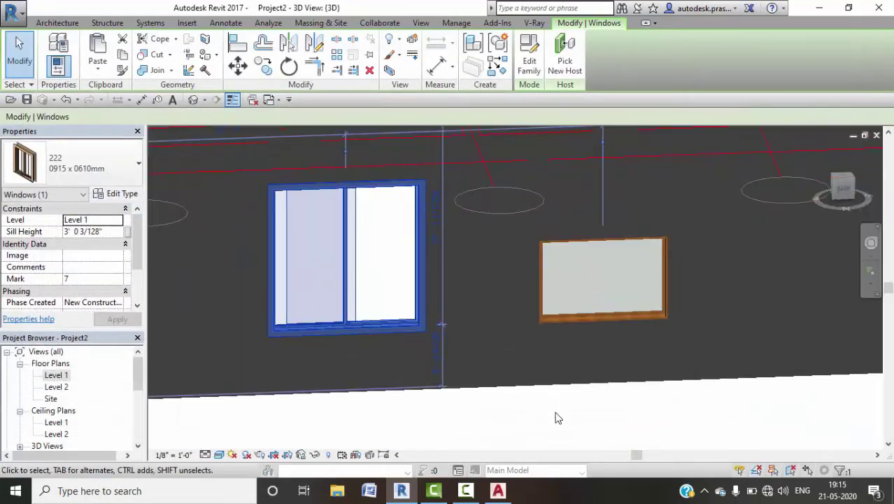
click(556, 418)
shift+middle_drag(685, 329, 542, 395)
scroll(513, 321, down, 2)
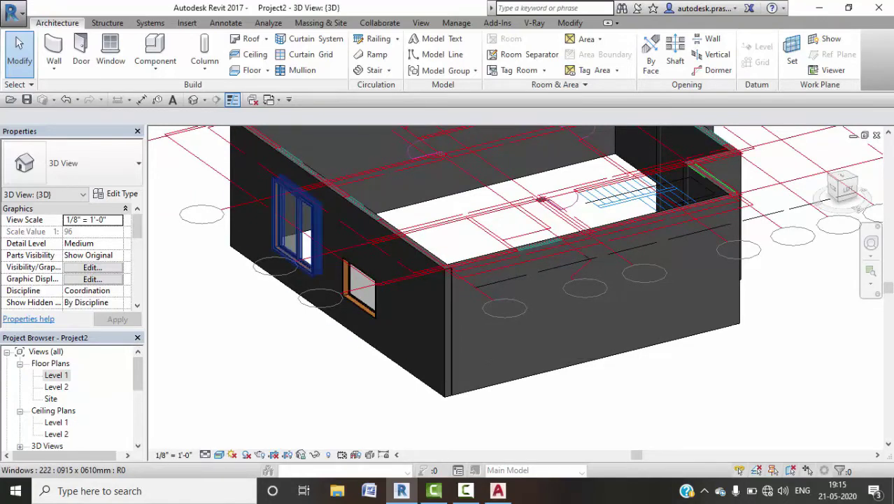
Step: Return to the Level 1 floor plan and measure the door opening in the drawing room's outer wall beside the bedroom
double_click(50, 376)
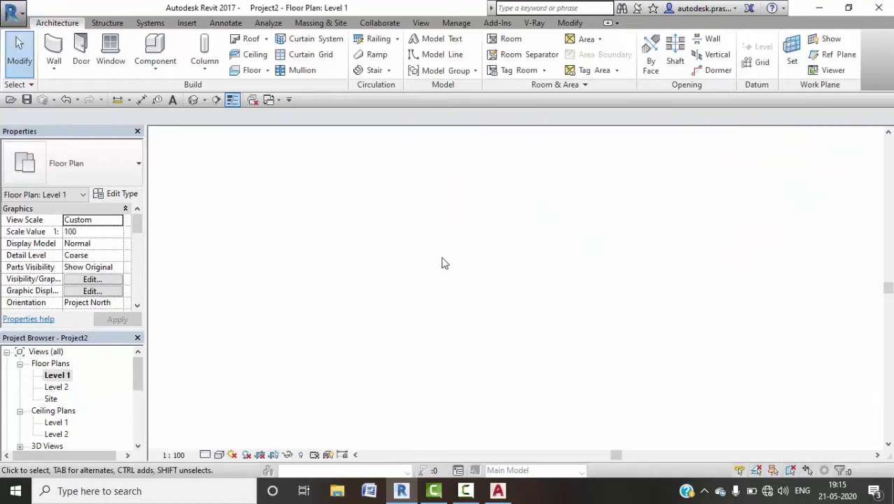
scroll(479, 280, down, 3)
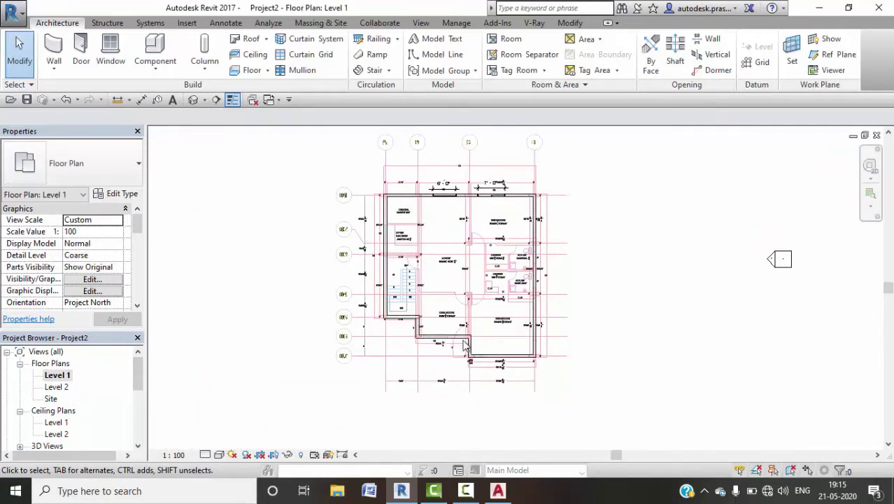
scroll(463, 344, up, 5)
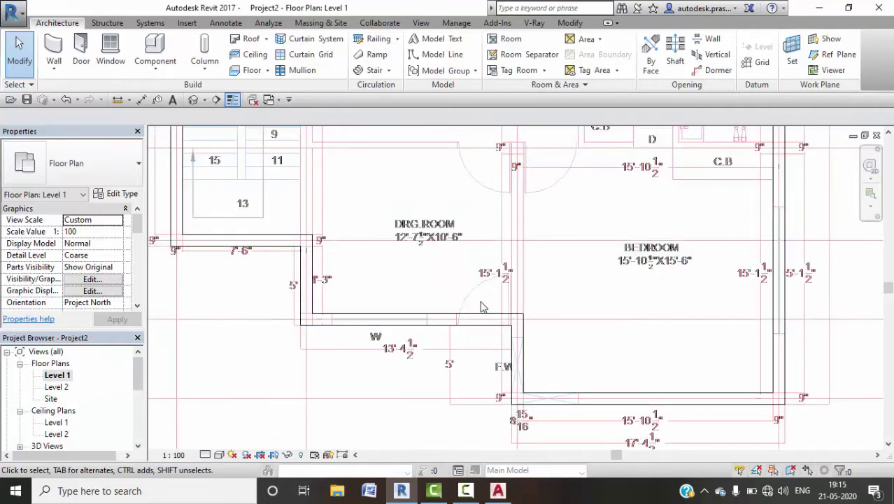
scroll(480, 306, up, 5)
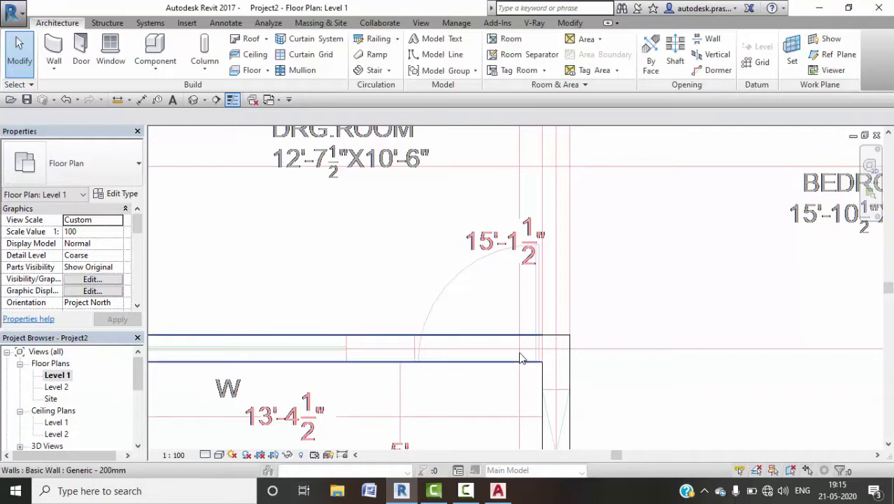
click(81, 52)
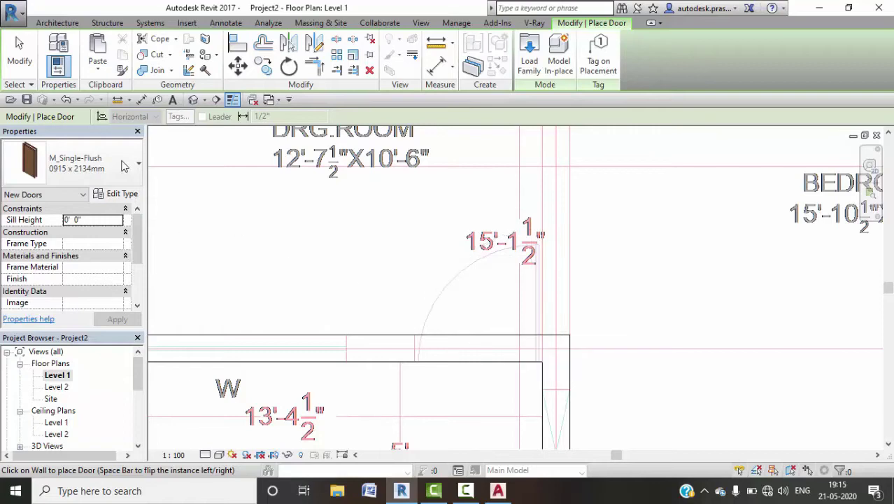
click(221, 24)
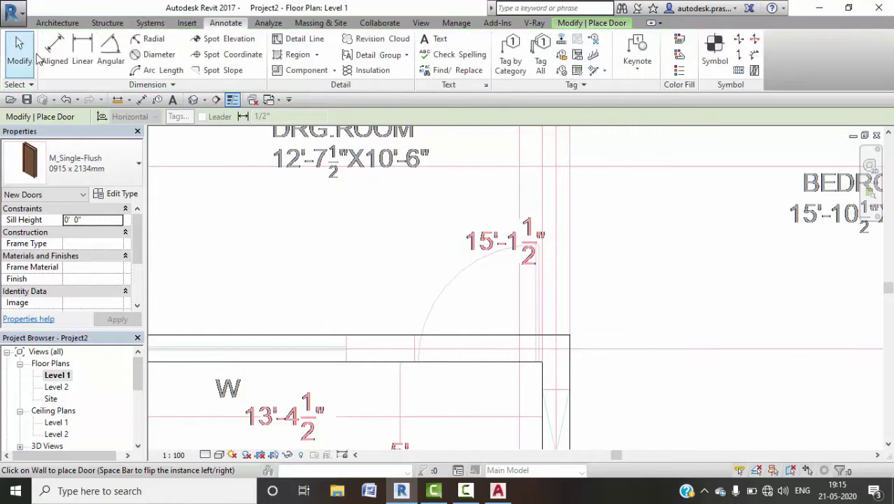
click(54, 47)
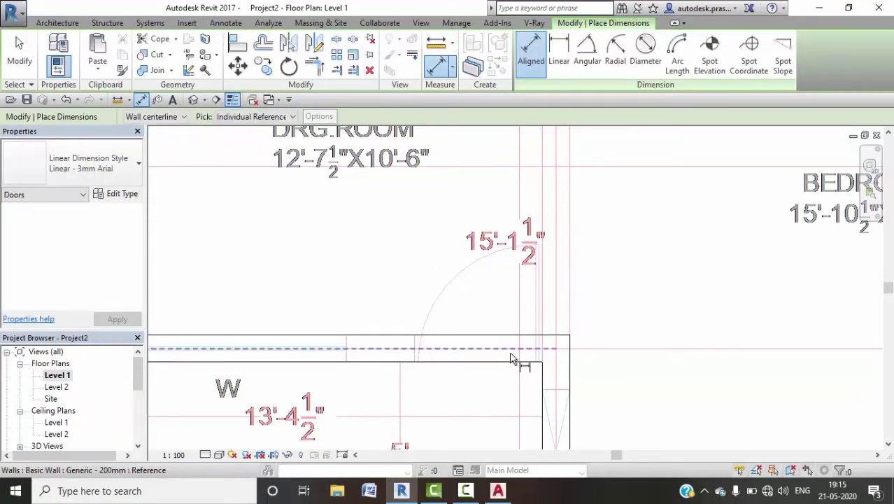
scroll(521, 366, up, 1)
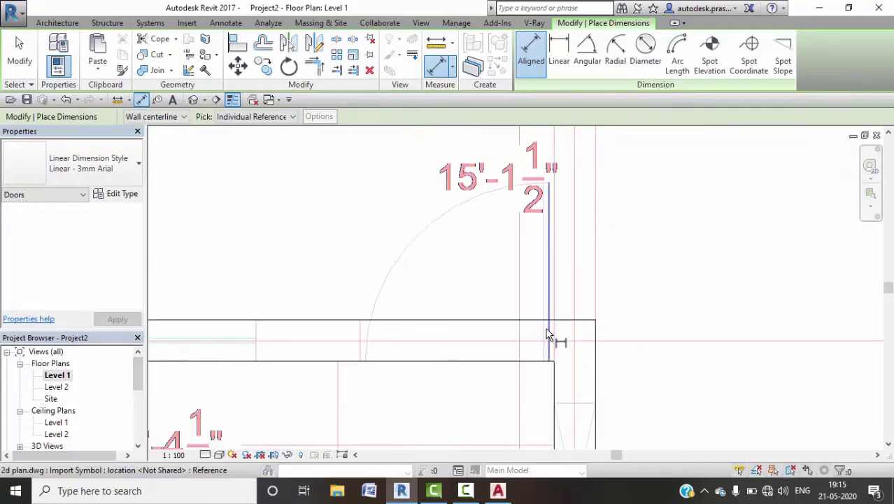
click(549, 346)
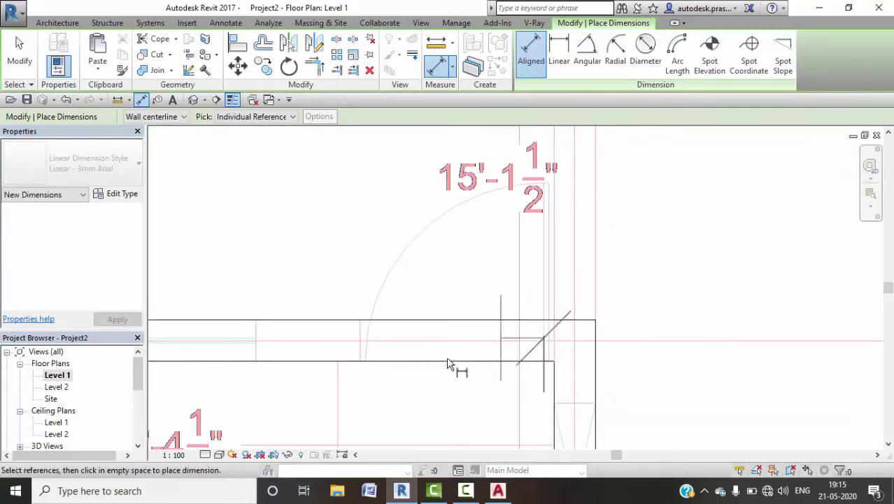
click(369, 362)
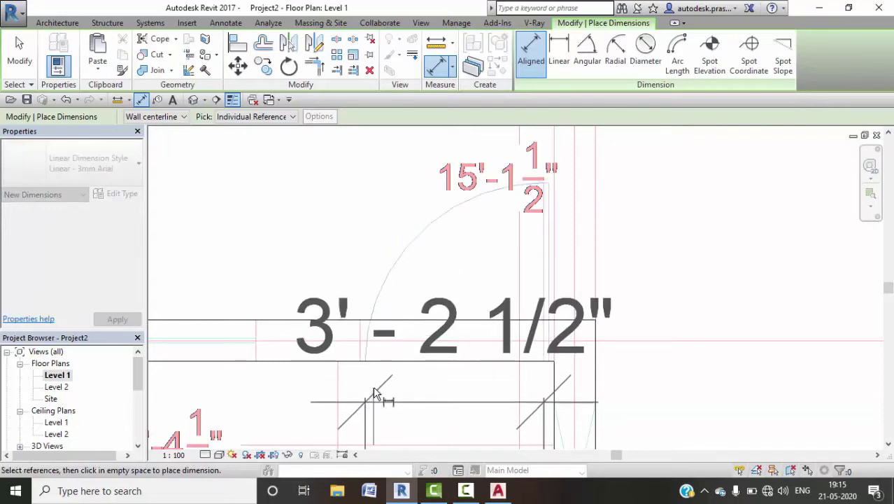
key(Escape)
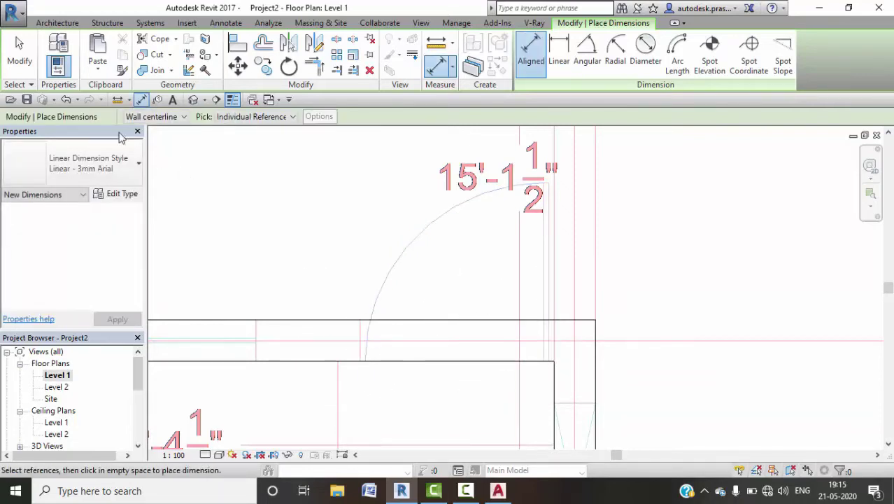
Step: Start placing a door and set the width of the M_Single-Flush 0915 x 2134mm type to 3'2.5"
click(53, 23)
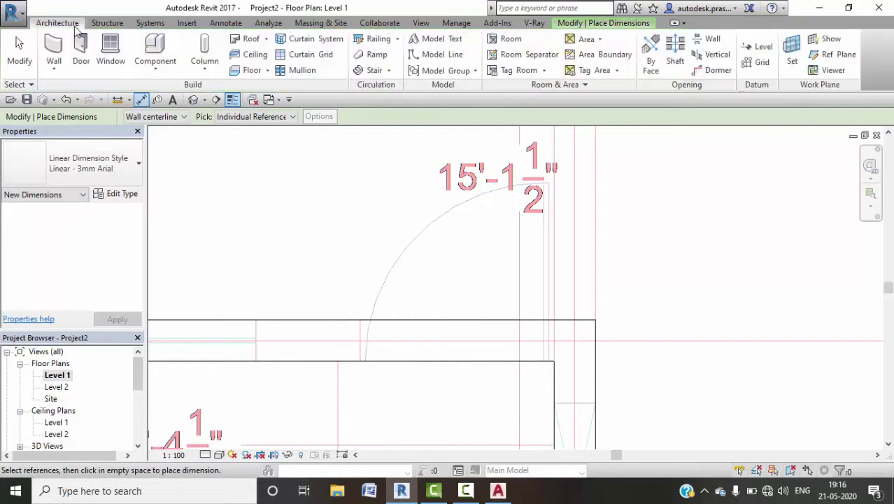
click(82, 51)
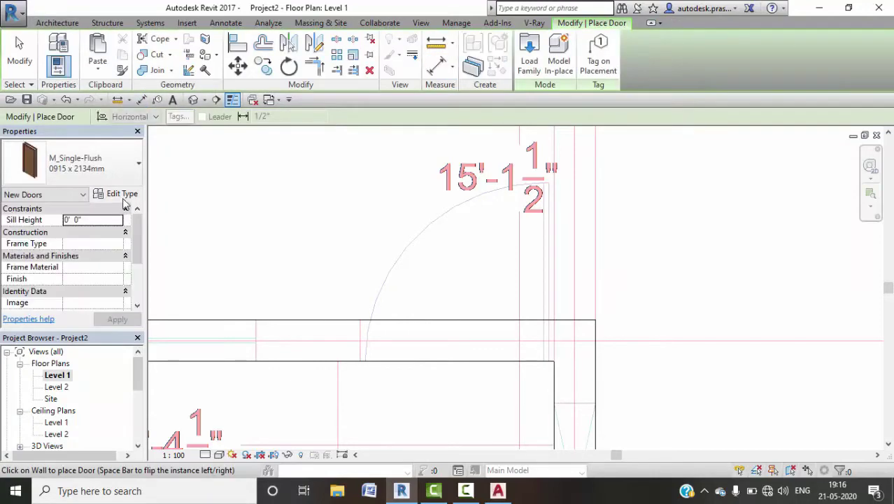
click(120, 194)
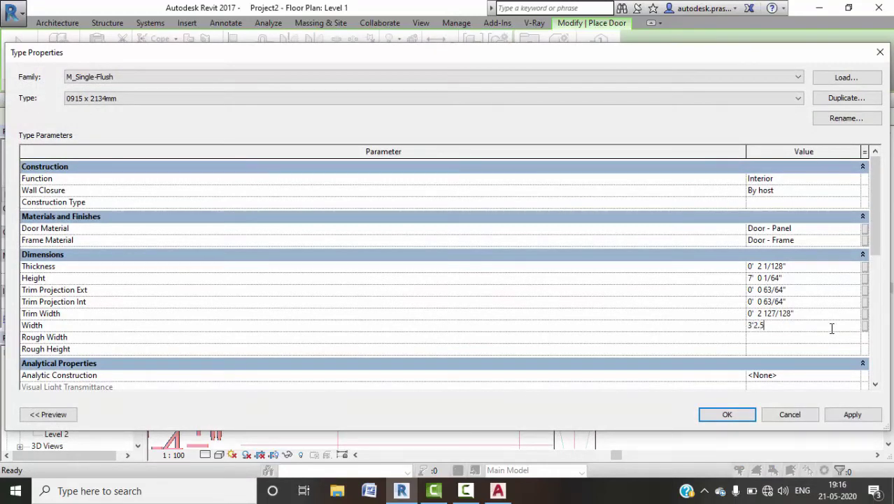
click(727, 414)
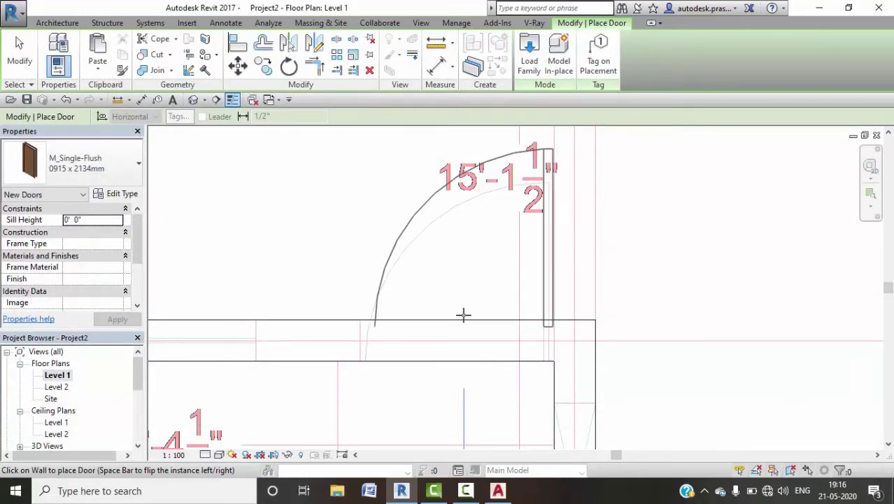
Step: Place the door at the plan's door swing in the drawing room's outer wall and inspect it in the 3D view
click(467, 314)
key(Escape)
key(Escape)
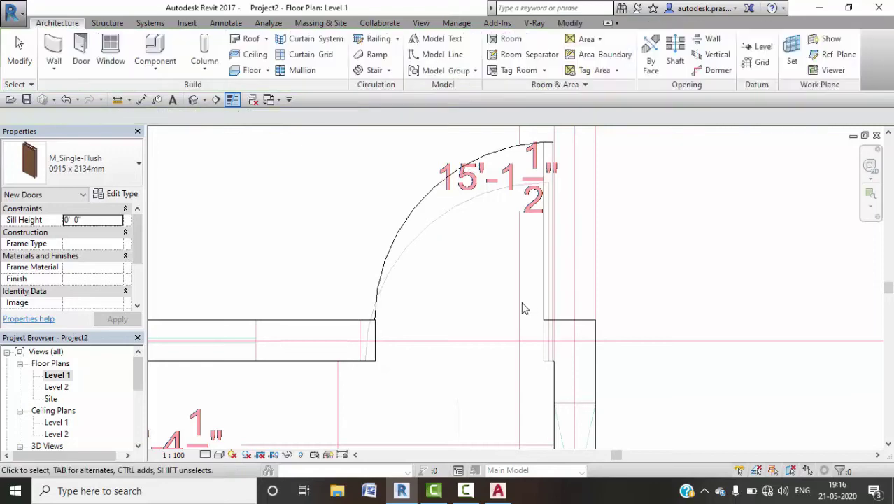
click(193, 99)
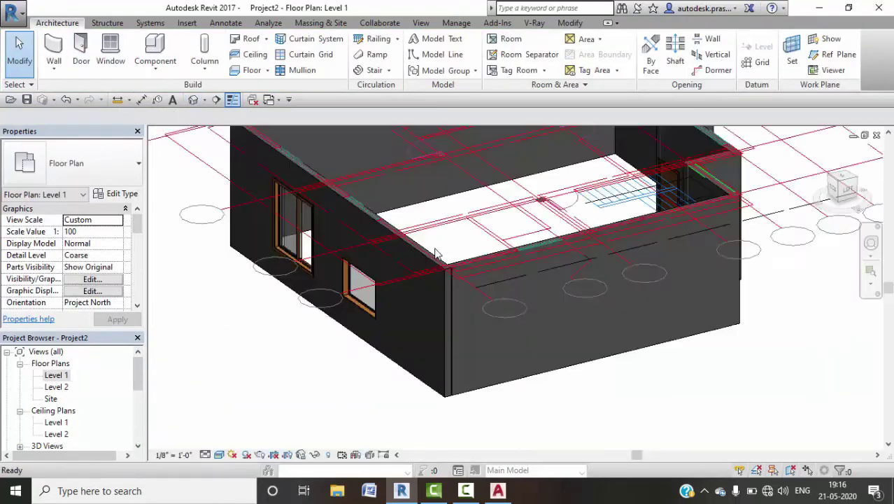
shift+middle_drag(792, 303, 580, 325)
scroll(581, 325, up, 5)
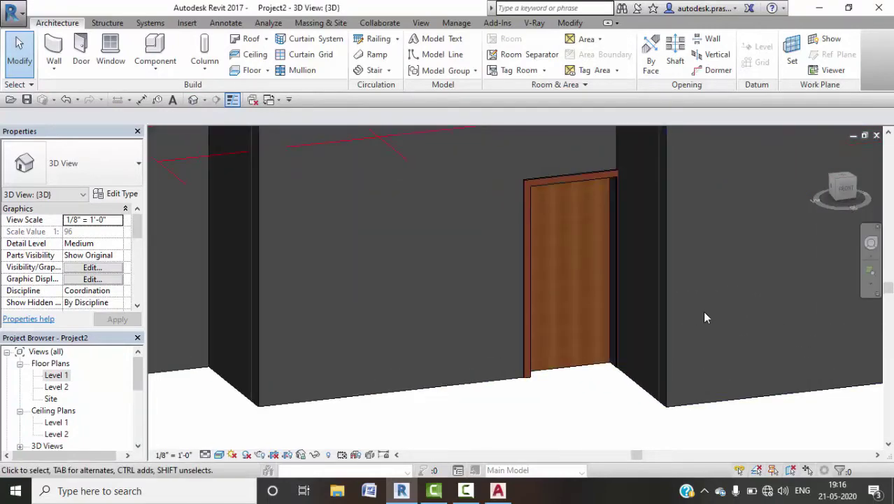
Step: Start placing a door and browse for a family to load in the rac2014 lib library's Doors folder
shift+middle_drag(700, 329, 692, 264)
scroll(629, 318, down, 3)
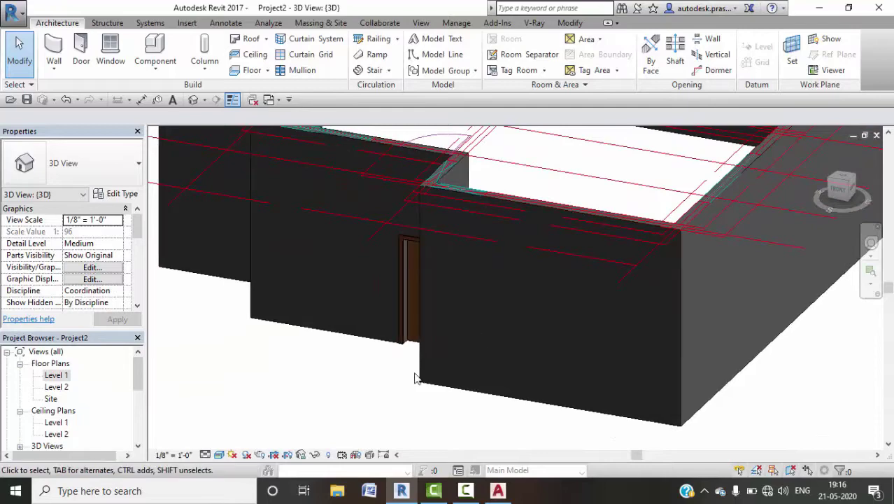
click(81, 53)
click(121, 193)
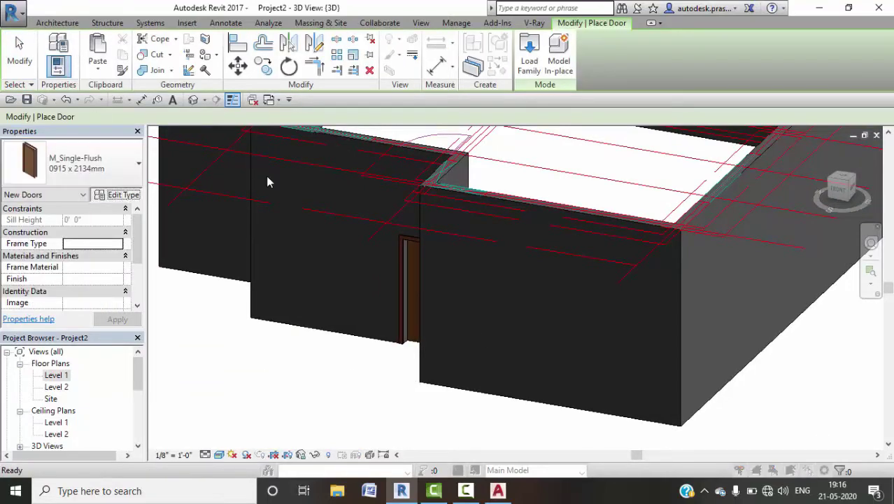
click(838, 78)
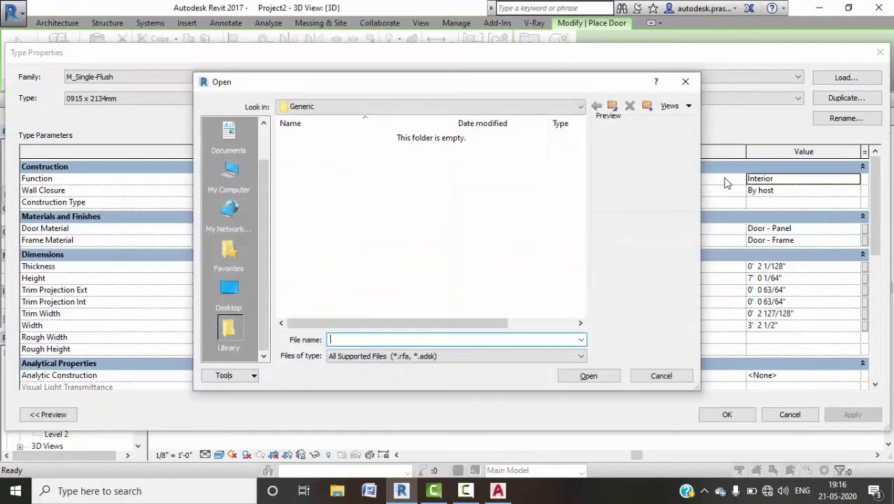
click(231, 178)
double_click(341, 280)
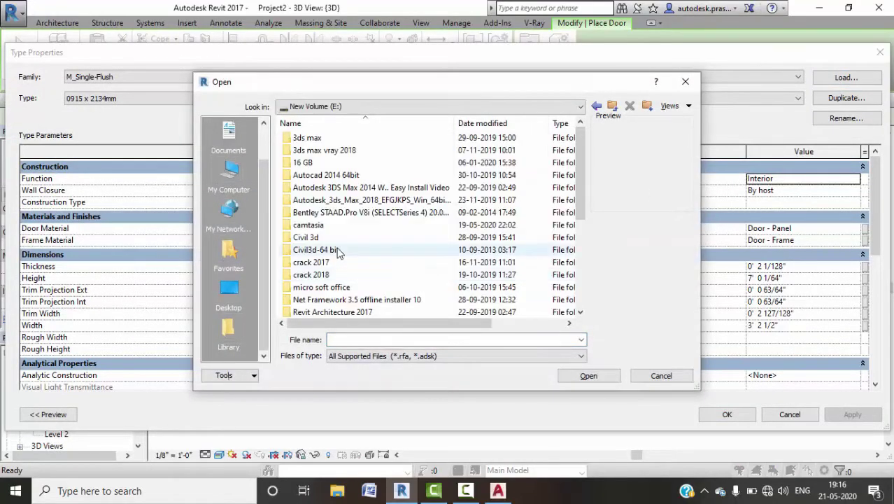
scroll(337, 252, down, 2)
double_click(346, 250)
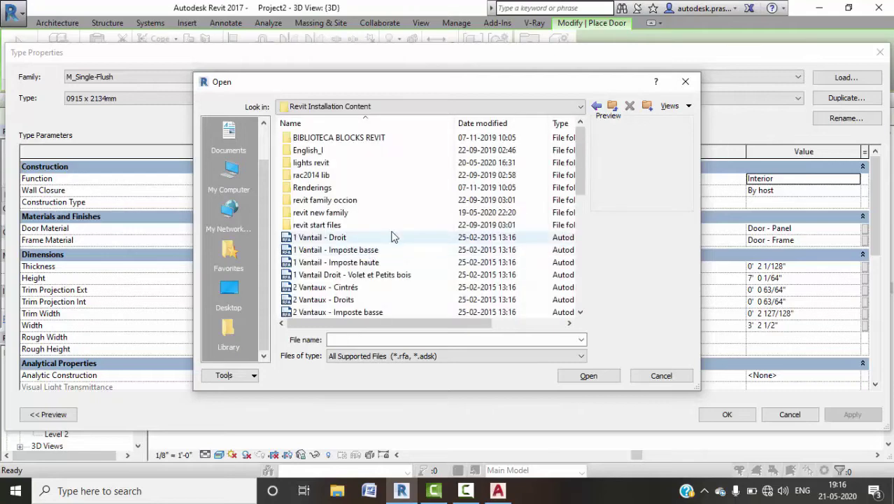
double_click(322, 175)
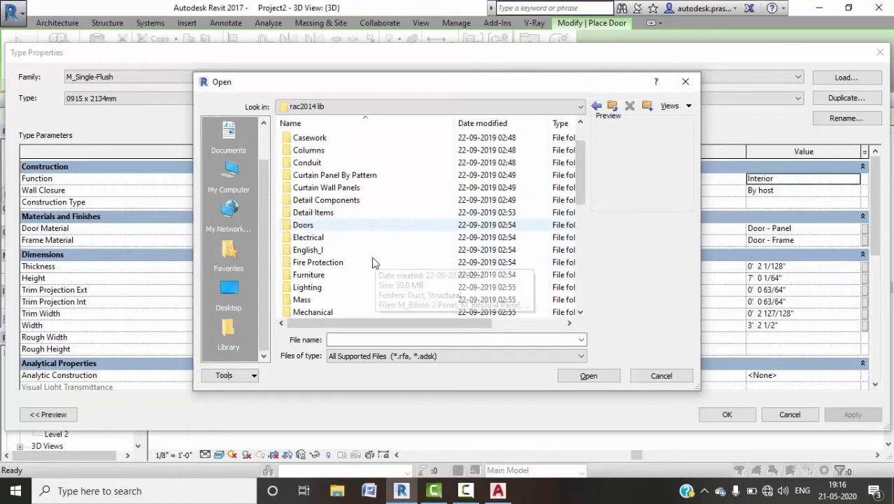
click(317, 225)
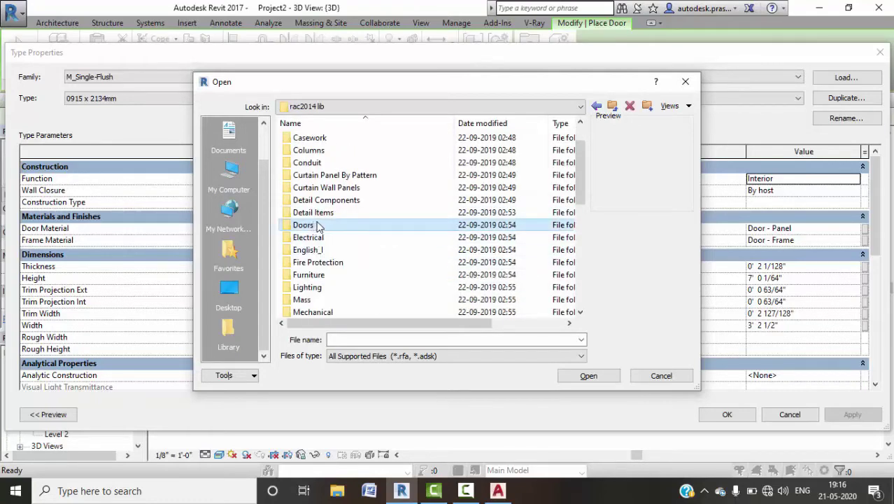
double_click(374, 230)
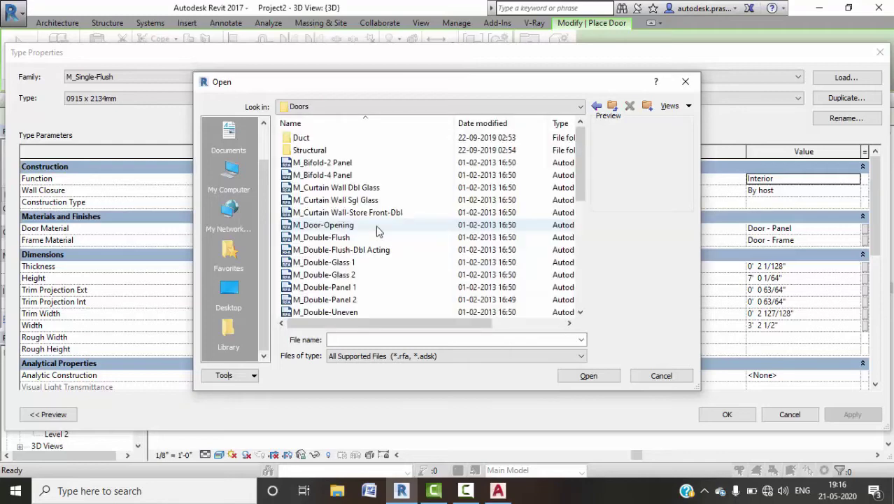
Step: Preview the door families in the Doors folder from M_Bifold-4 Panel to M_Double-Panel 2 and look through the single-door families
click(332, 174)
key(Down)
key(Down)
key(Down)
key(Down)
key(Down)
key(Down)
key(Down)
key(Down)
key(Down)
key(Down)
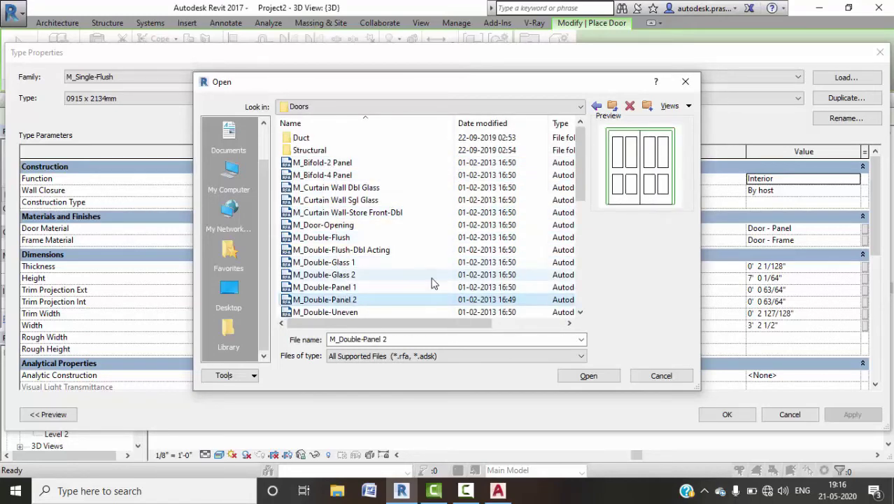
scroll(343, 287, down, 1)
scroll(341, 279, down, 2)
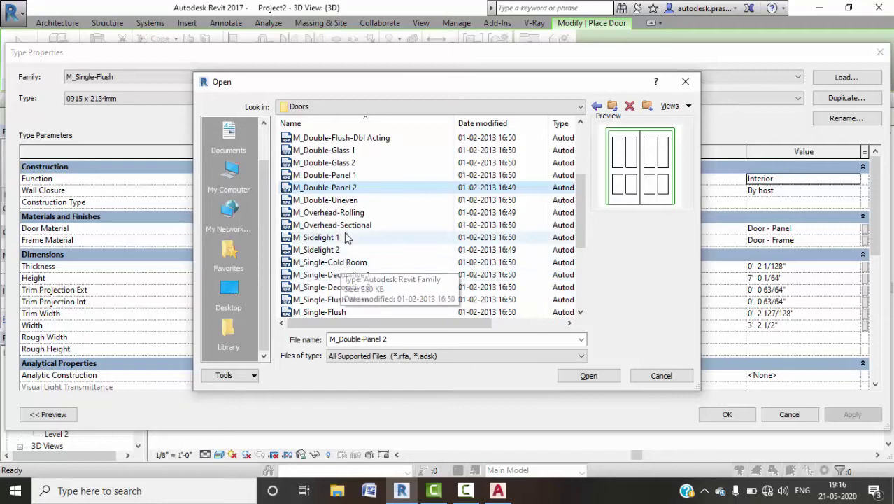
scroll(344, 241, down, 1)
scroll(344, 241, down, 1)
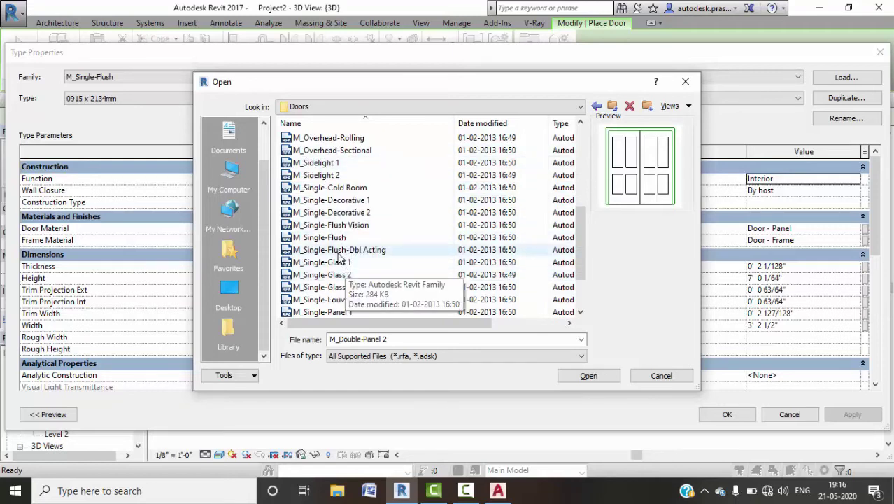
Step: Load the M_Single-Glass 2 family and make its 0762 x 2032mm type the current door type
click(341, 253)
click(335, 262)
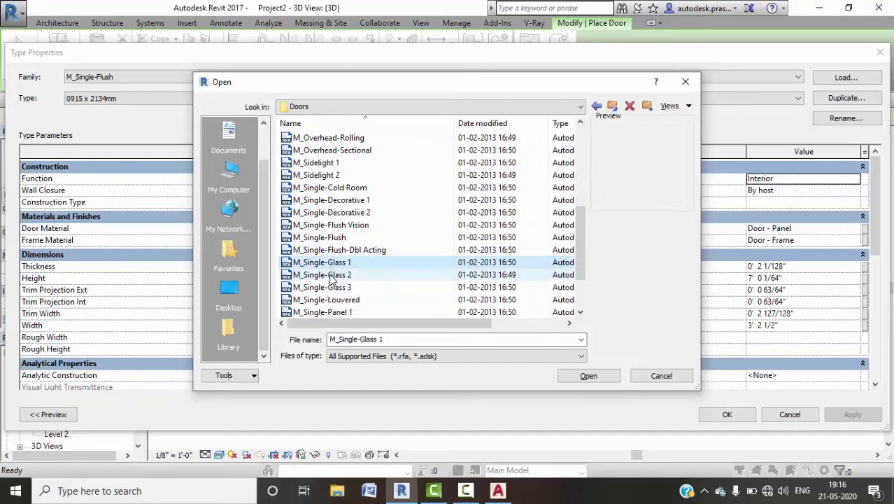
click(333, 276)
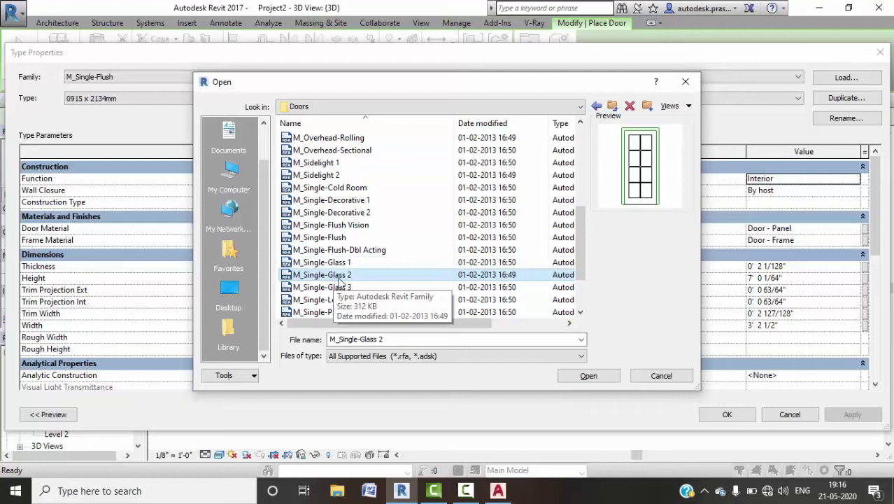
click(588, 375)
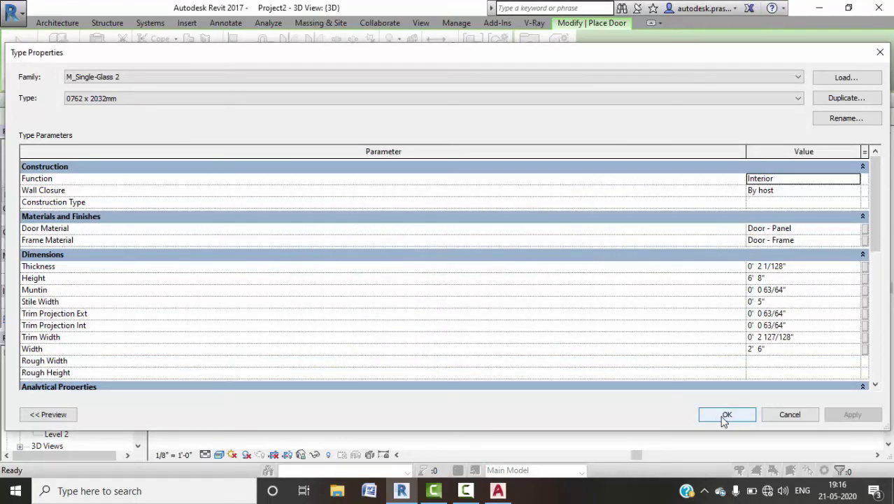
click(724, 415)
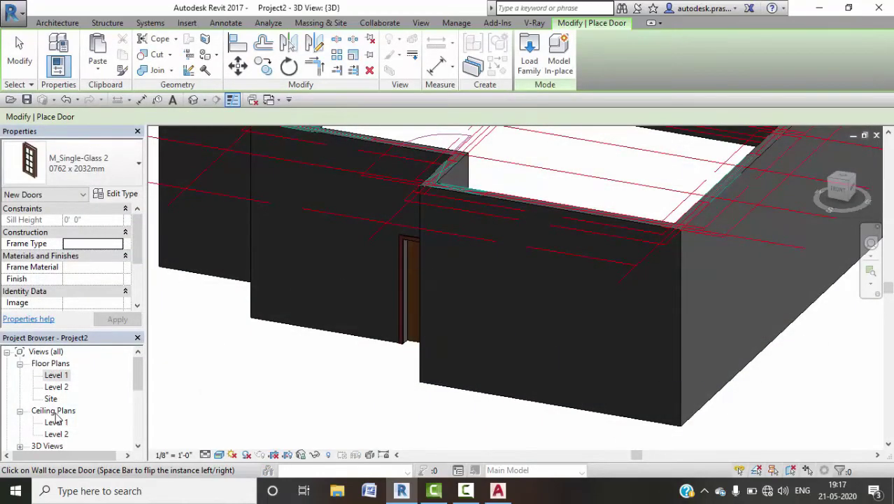
Step: Return to the Level 1 floor plan around the drawing room and bedroom
double_click(56, 375)
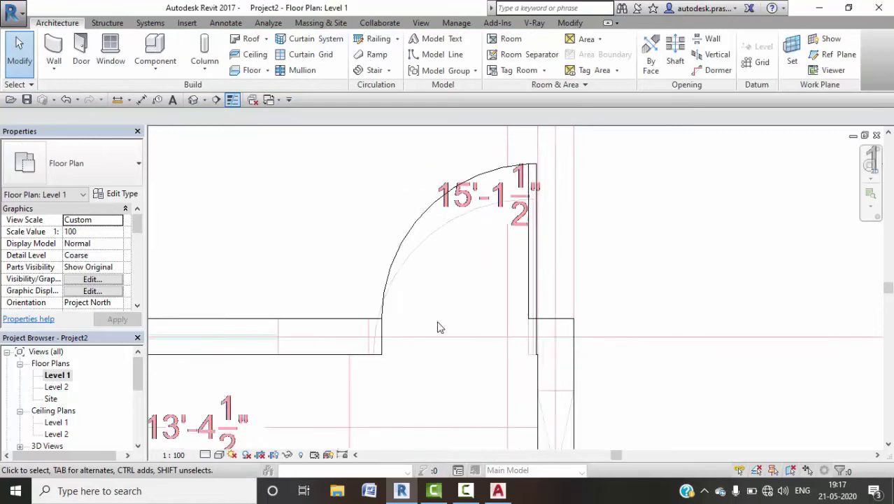
scroll(475, 341, down, 3)
scroll(475, 340, down, 5)
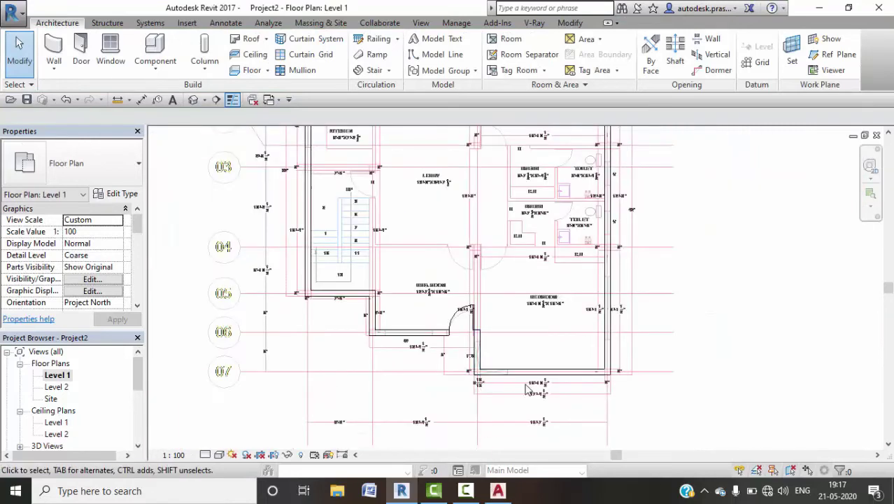
scroll(528, 382, up, 3)
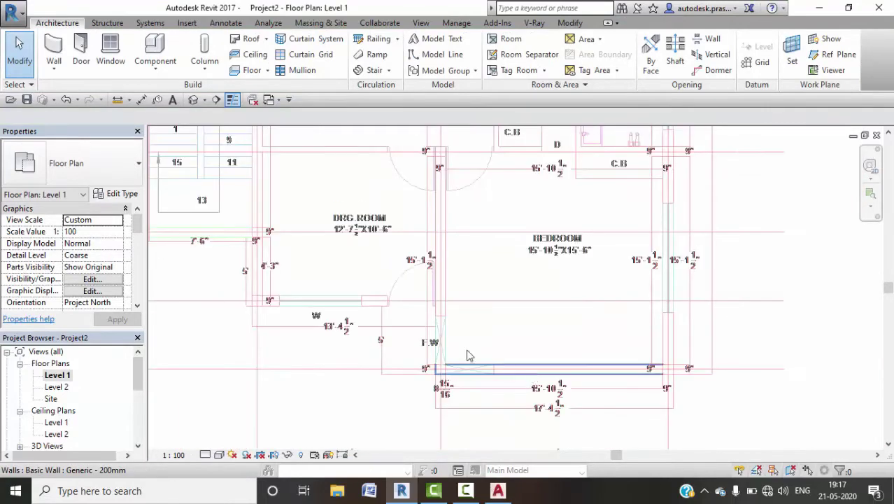
click(404, 282)
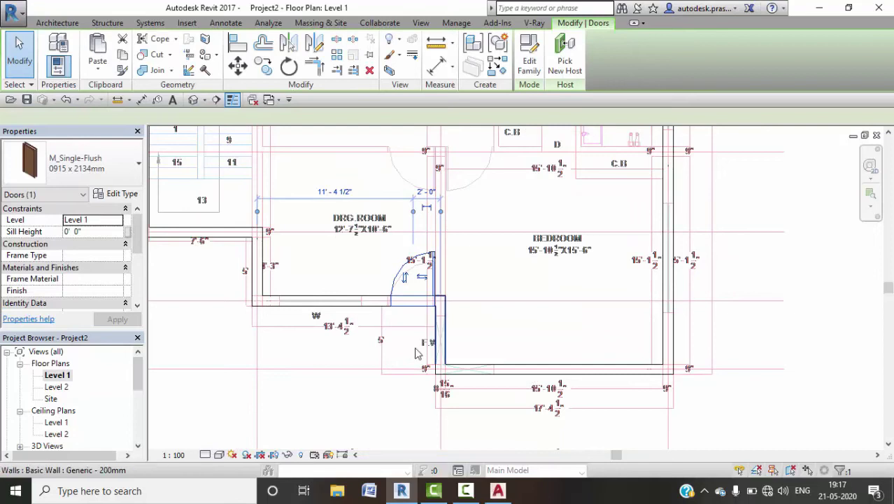
click(115, 174)
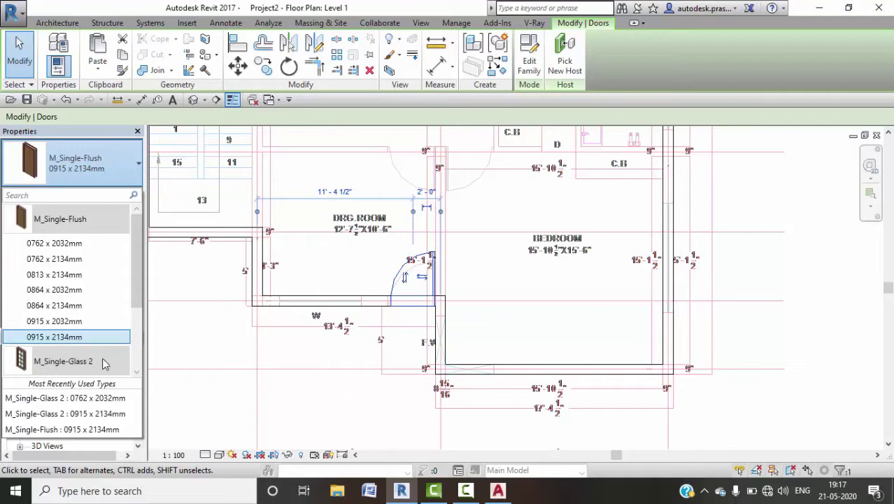
click(233, 335)
click(233, 335)
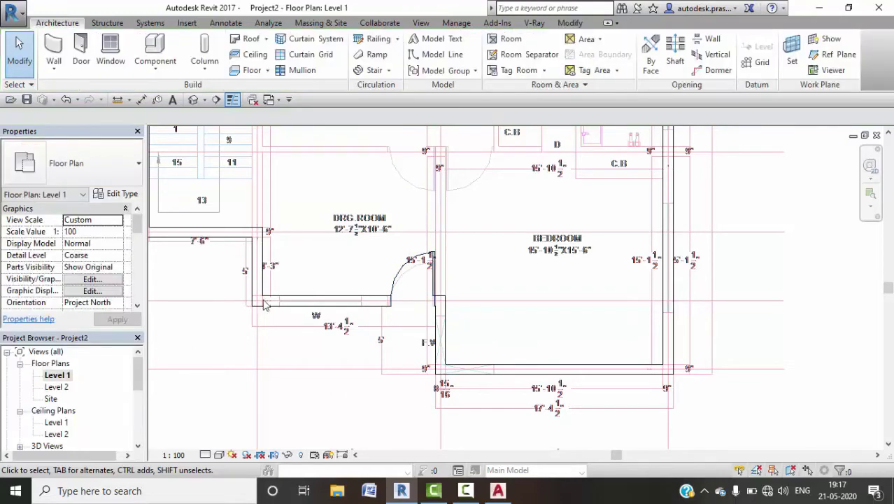
Step: Replace the flush door in the drawing room's outer wall with an M_Single-Glass 2 0762 x 2032mm door at the plan's door swing
click(404, 280)
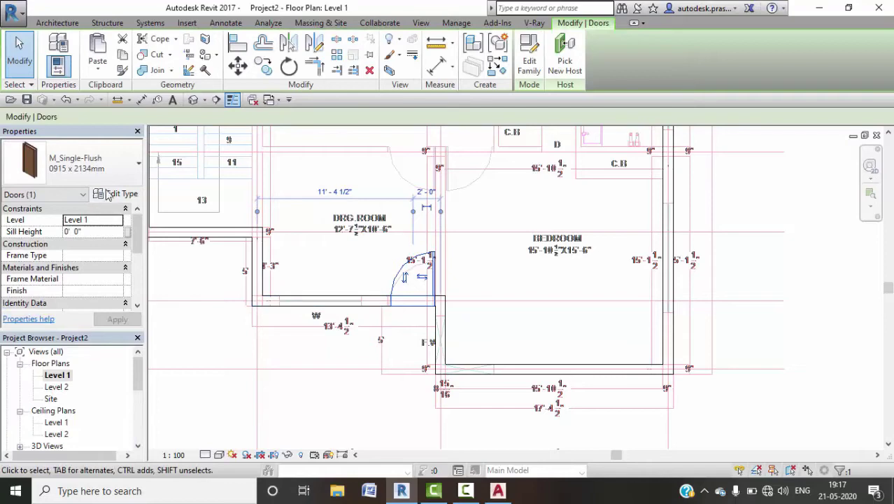
key(Delete)
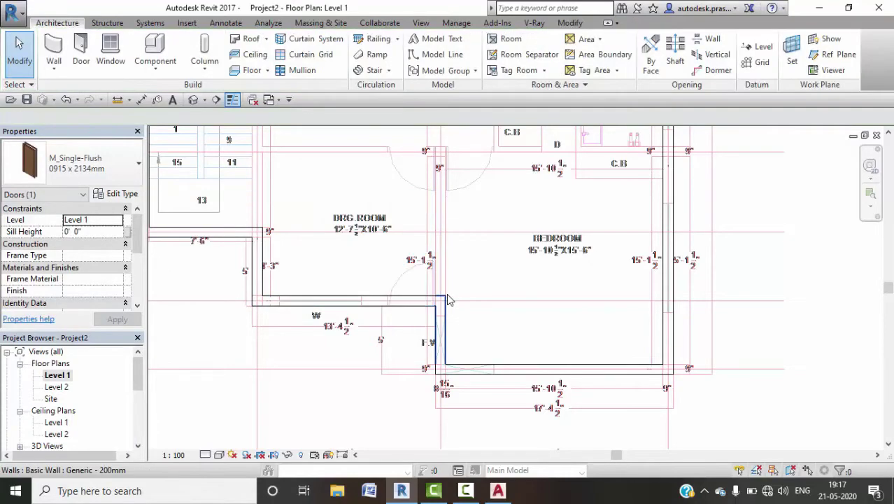
click(84, 52)
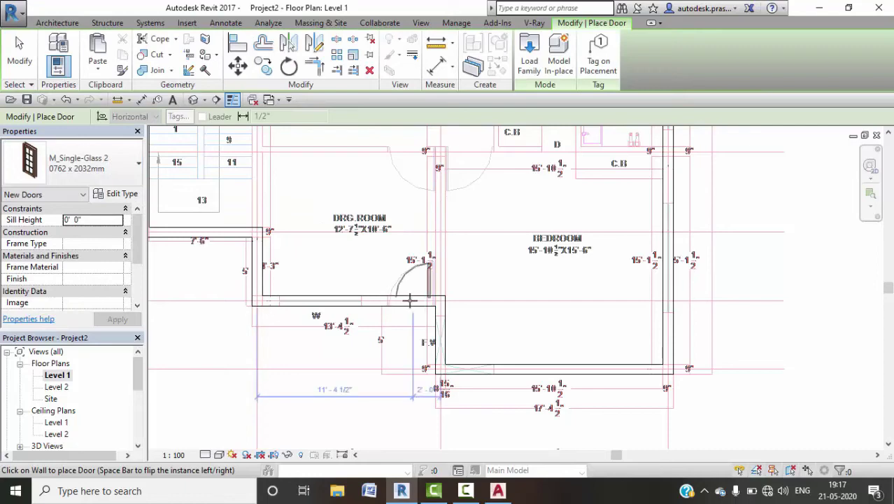
scroll(411, 300, up, 4)
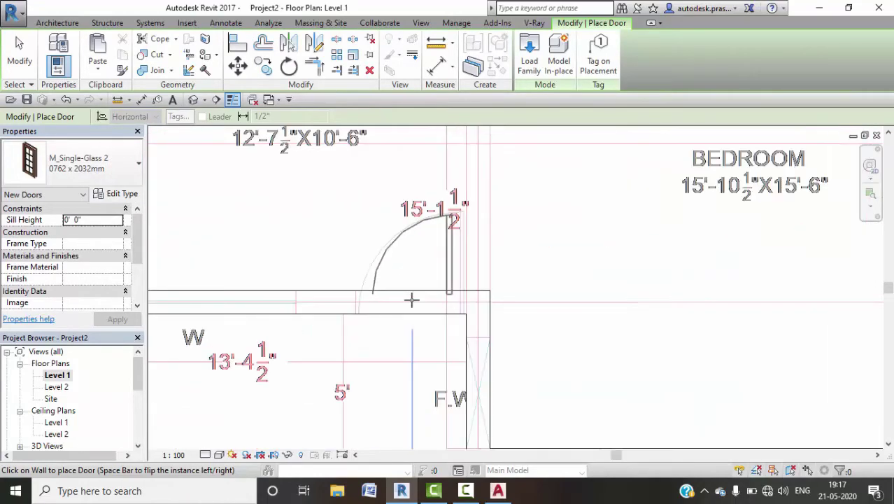
click(421, 300)
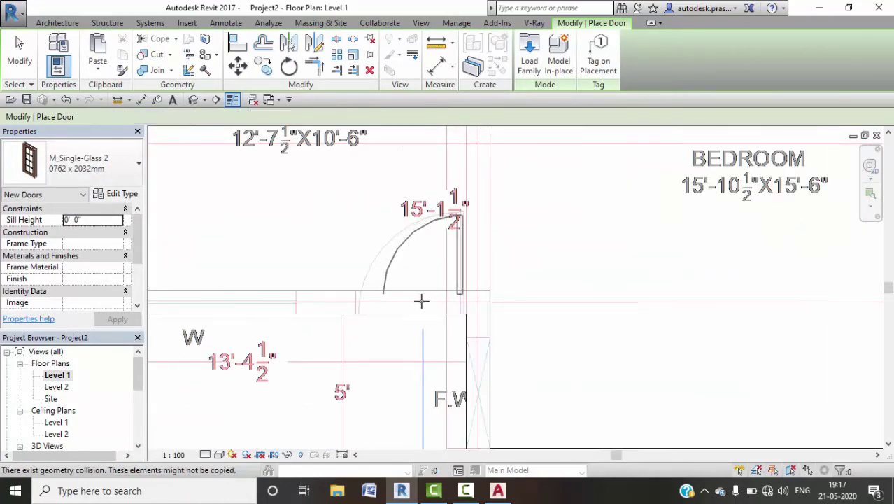
key(Escape)
key(Escape)
Step: Set the type width of the new glass door to 3'2.5"
click(396, 261)
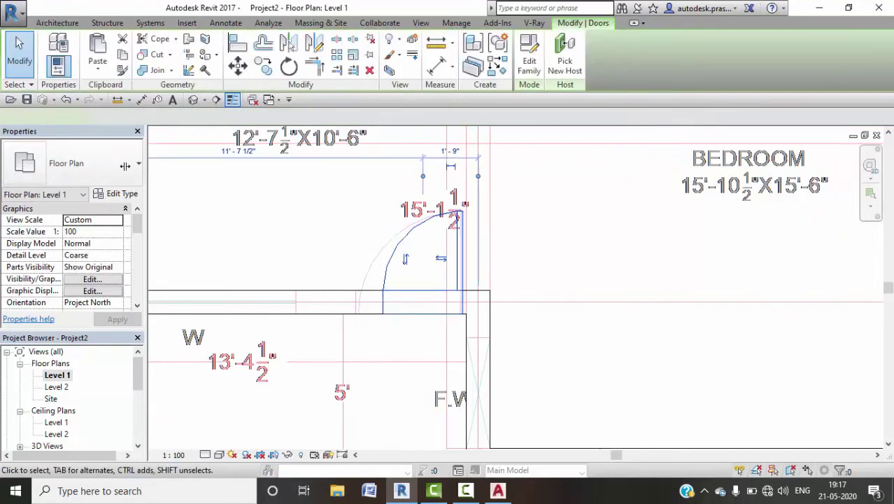
click(123, 194)
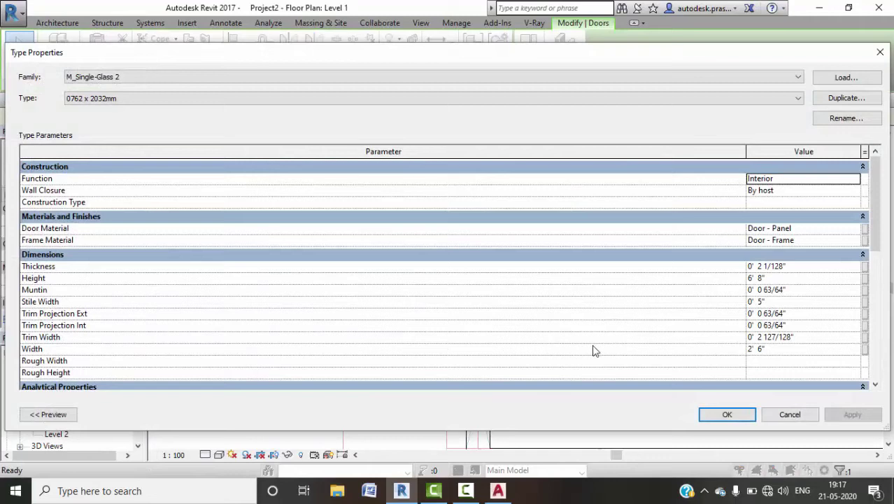
click(769, 347)
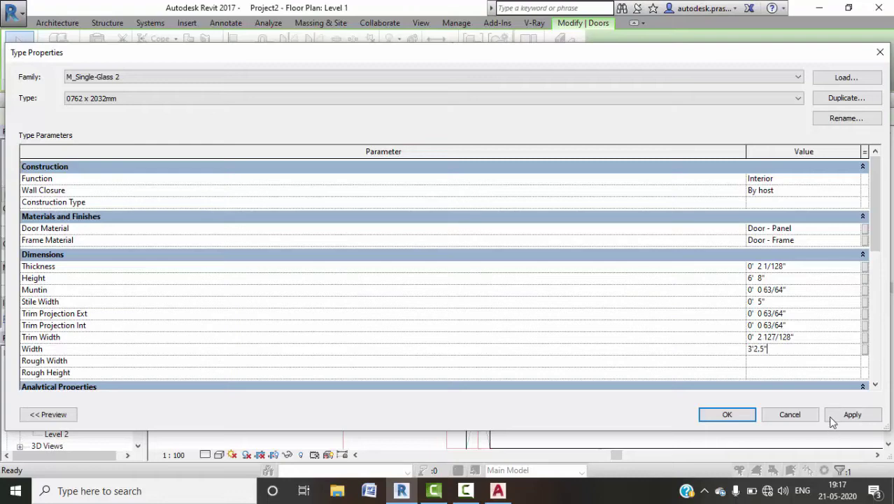
click(726, 414)
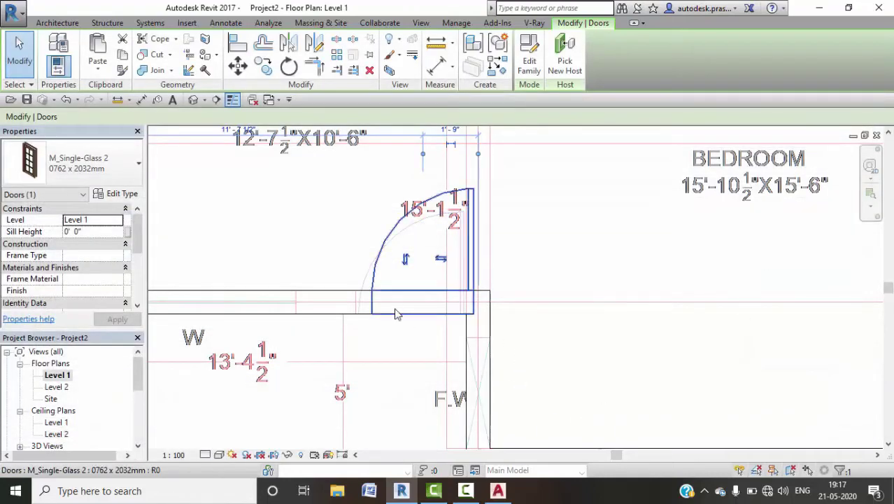
Step: Move the glass door about 5" along the wall to the edge of the plan's opening and inspect it in the 3D view
scroll(397, 280, down, 4)
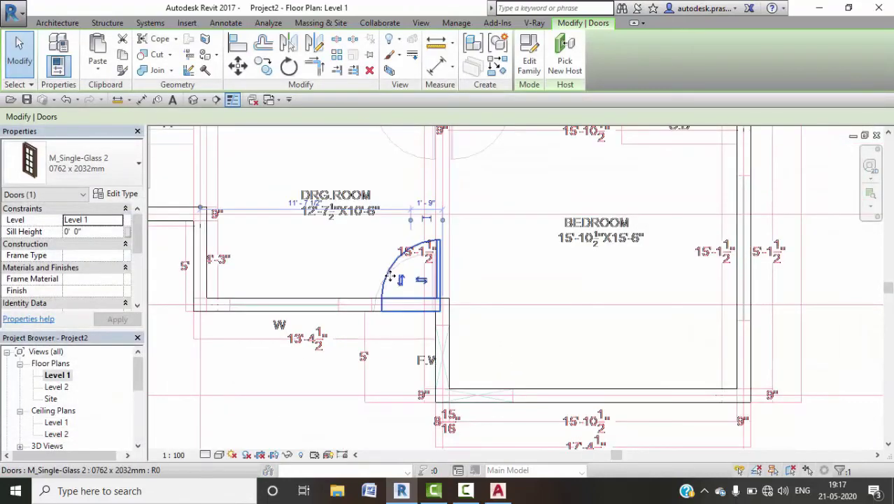
click(237, 67)
scroll(391, 319, up, 3)
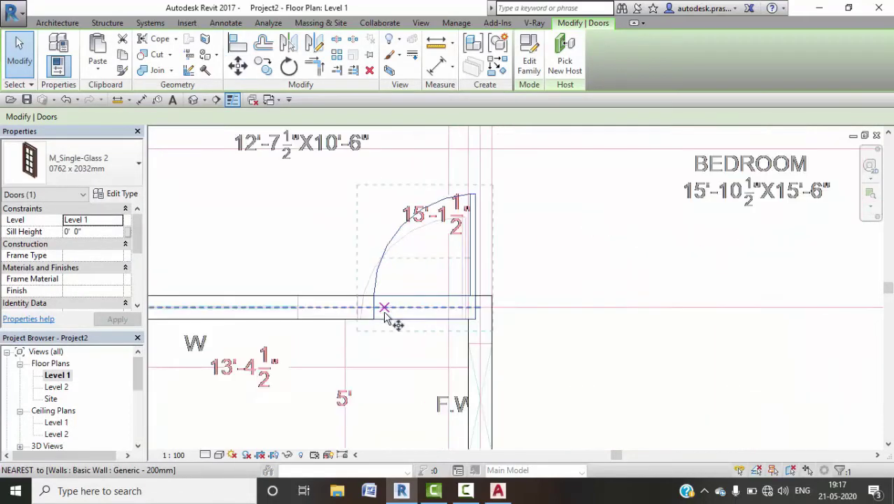
click(385, 325)
click(361, 316)
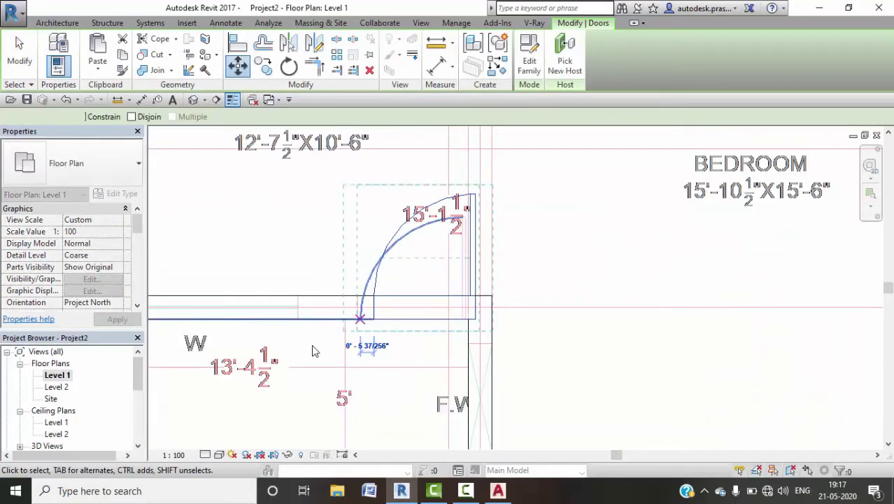
key(Escape)
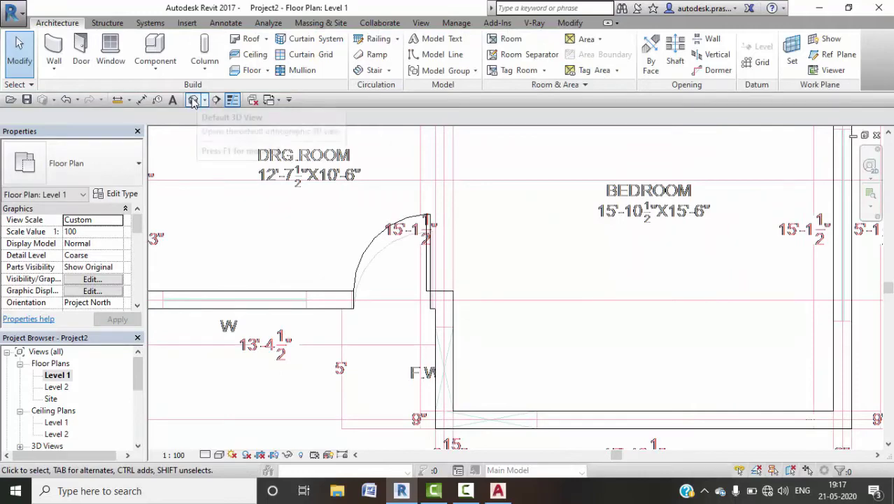
click(193, 100)
shift+middle_drag(349, 363, 466, 356)
scroll(750, 304, up, 5)
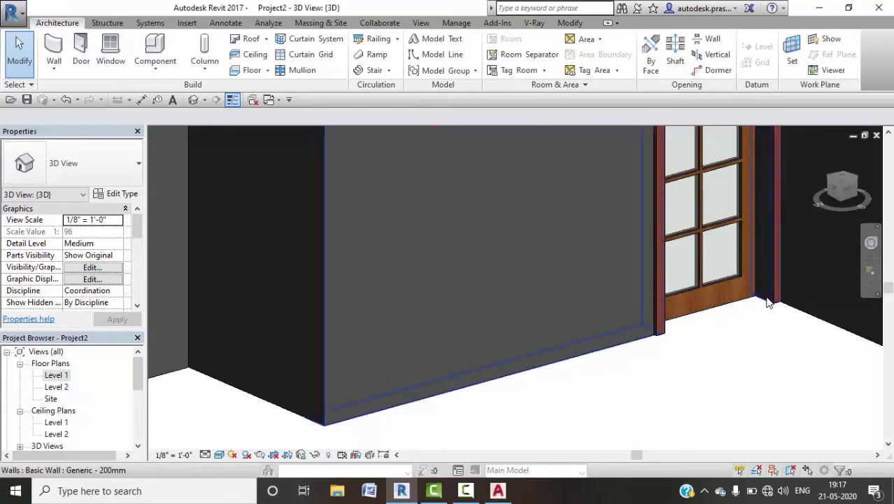
Step: Flip the drawing room's glass door in the Level 1 plan so it swings outside the wall, and inspect it in 3D
click(721, 312)
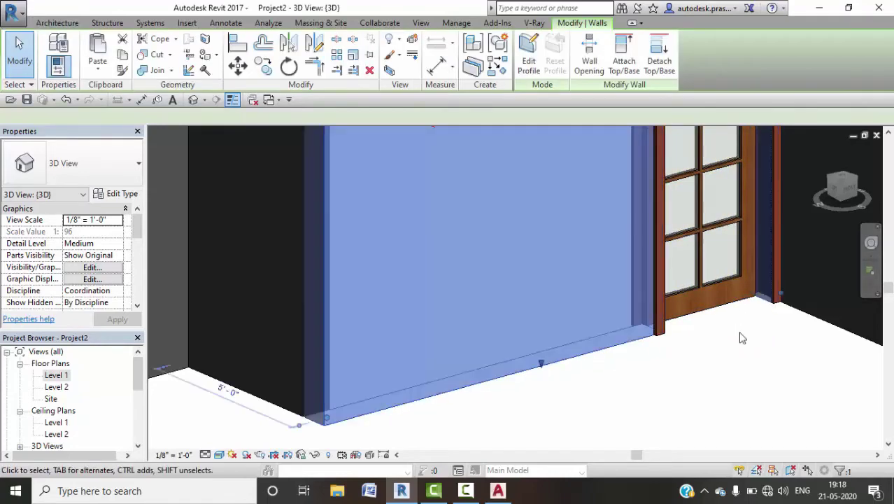
double_click(61, 377)
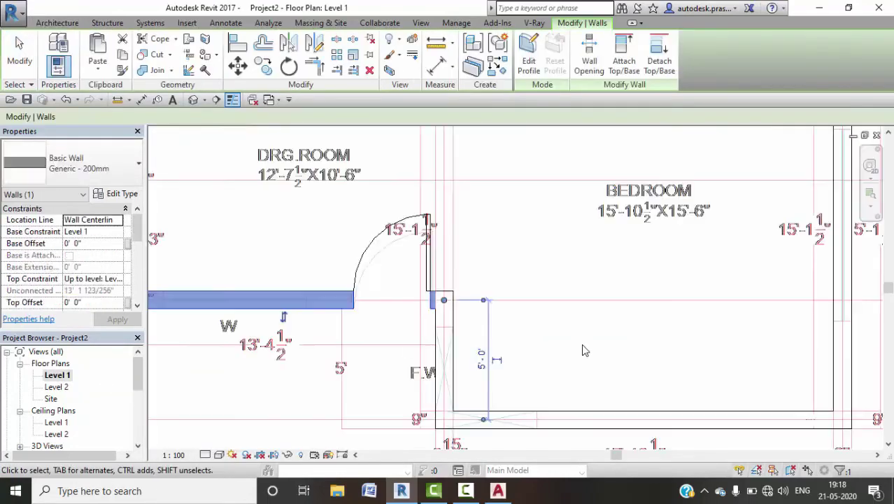
click(381, 298)
click(383, 297)
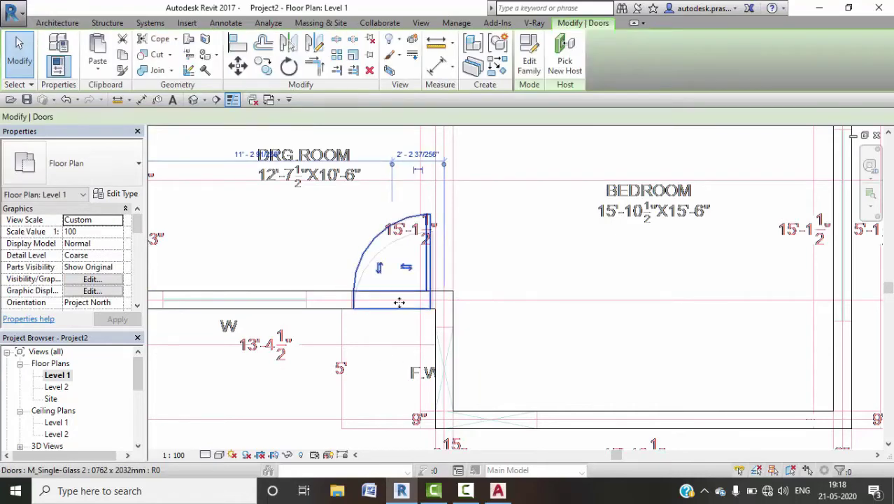
key(space)
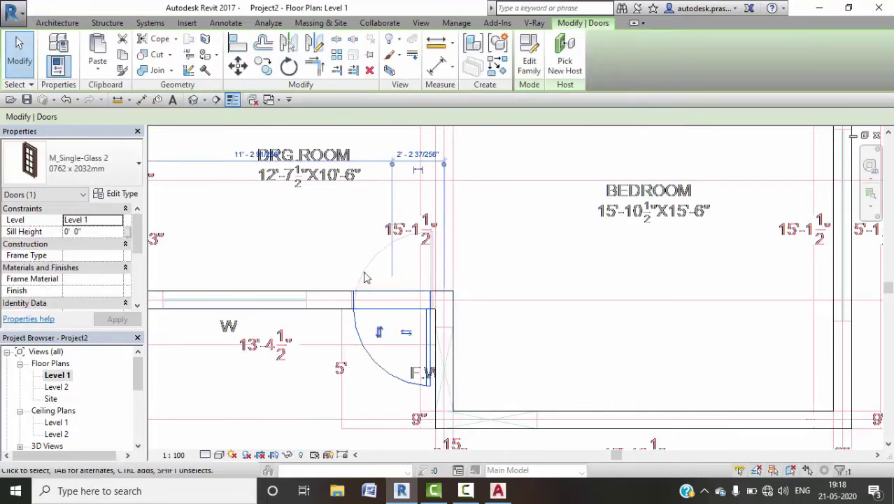
click(193, 99)
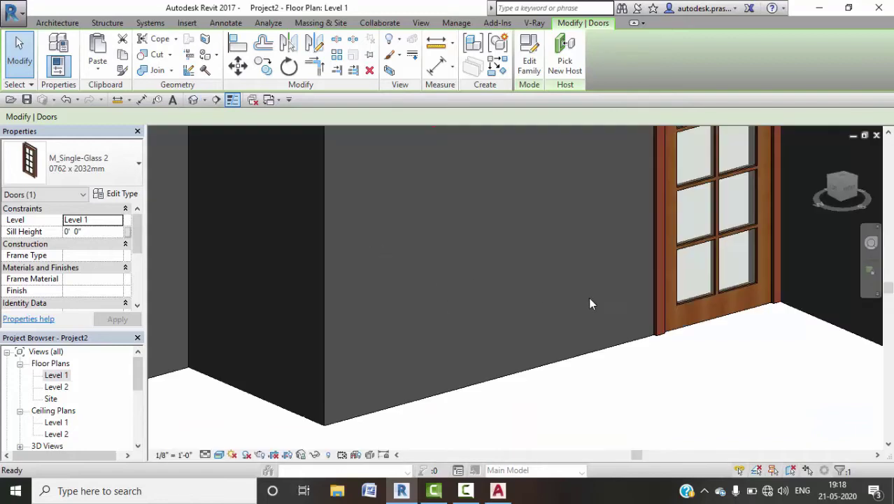
scroll(635, 301, down, 2)
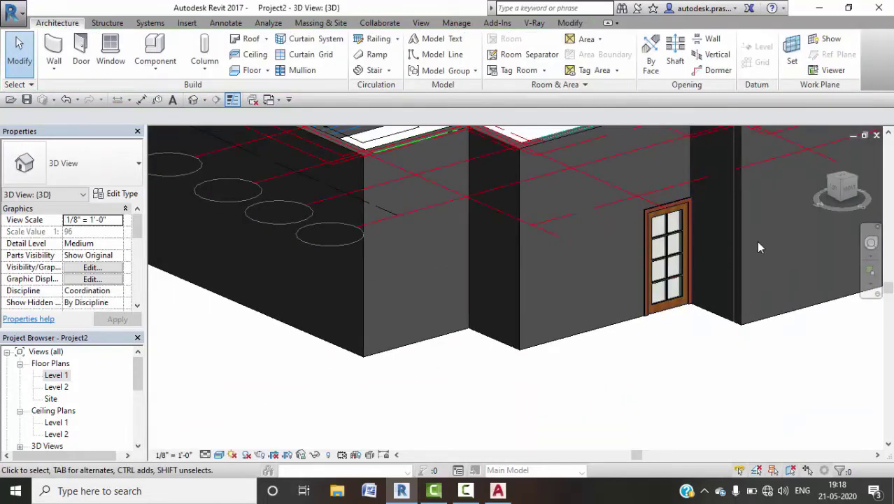
Step: Move the glass door's hinge to the jamb farther from the bedroom in the Level 1 plan and check it in 3D
double_click(55, 375)
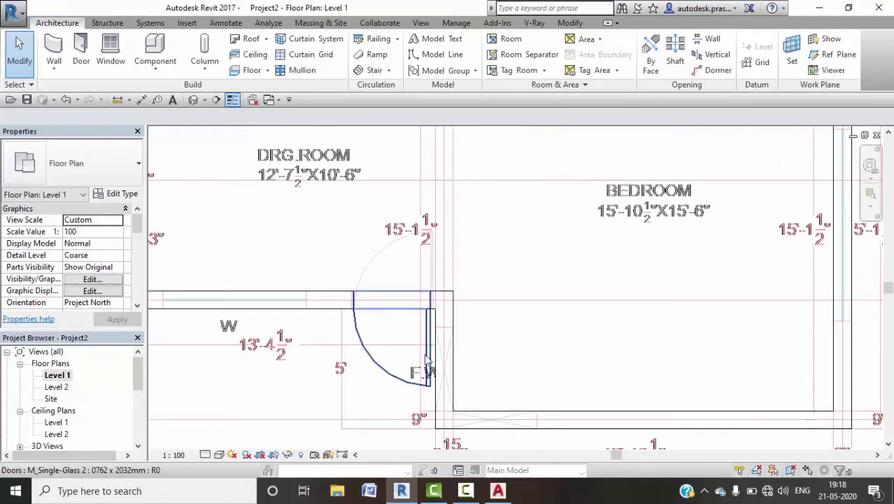
click(362, 348)
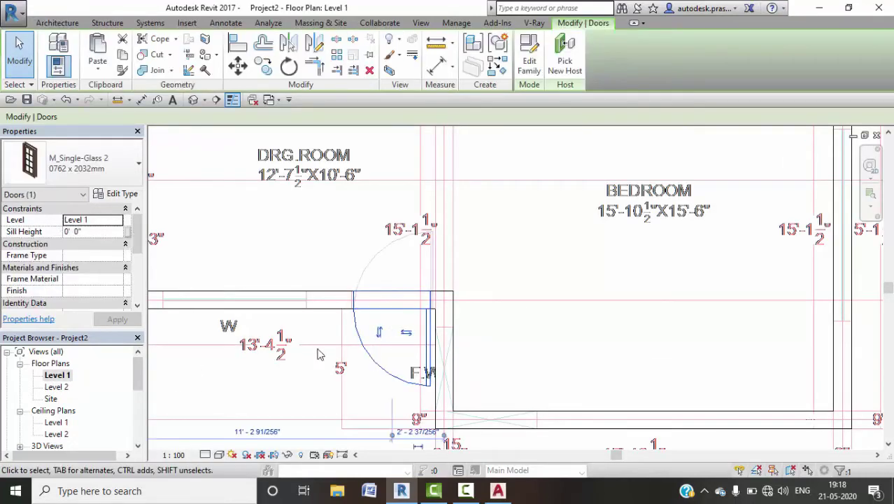
click(378, 332)
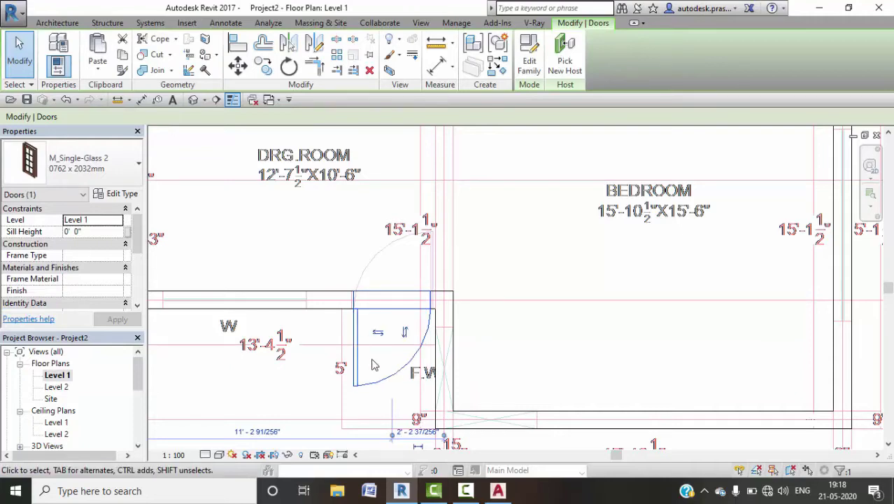
click(192, 100)
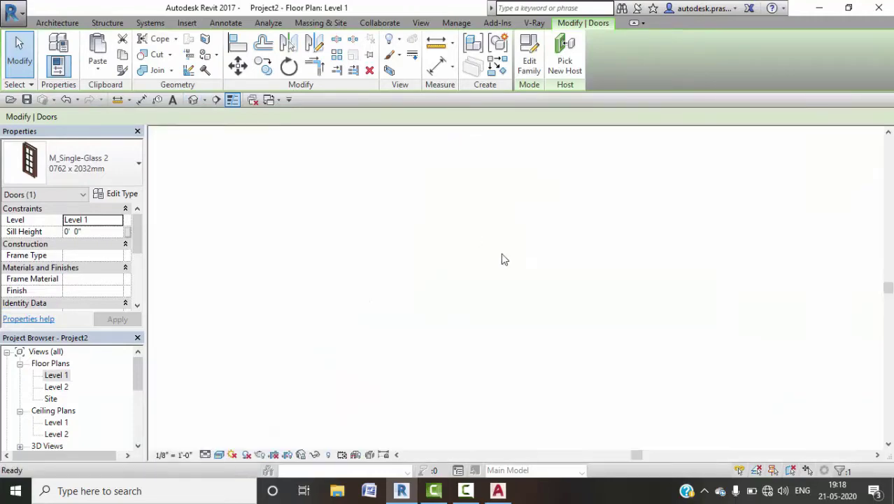
shift+middle_drag(692, 315, 692, 360)
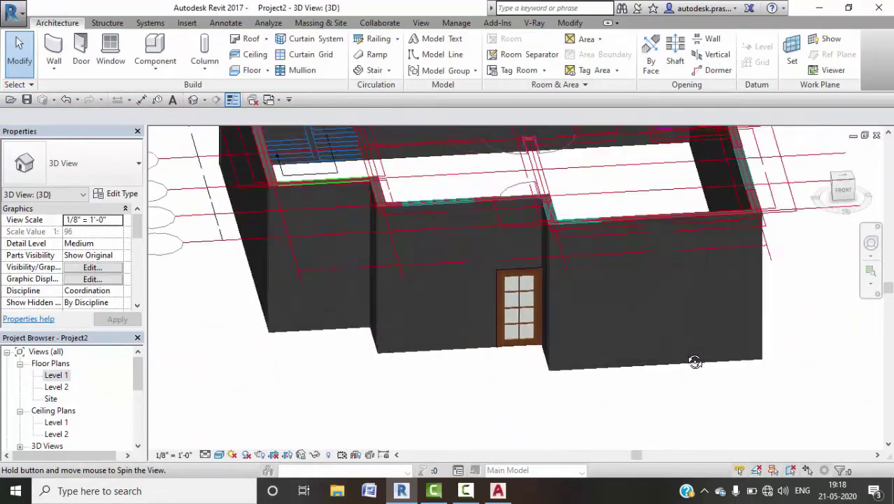
Step: Open the M_Single-Glass 2 door family for editing and bring up its Ground floor plan at the door panel
click(516, 344)
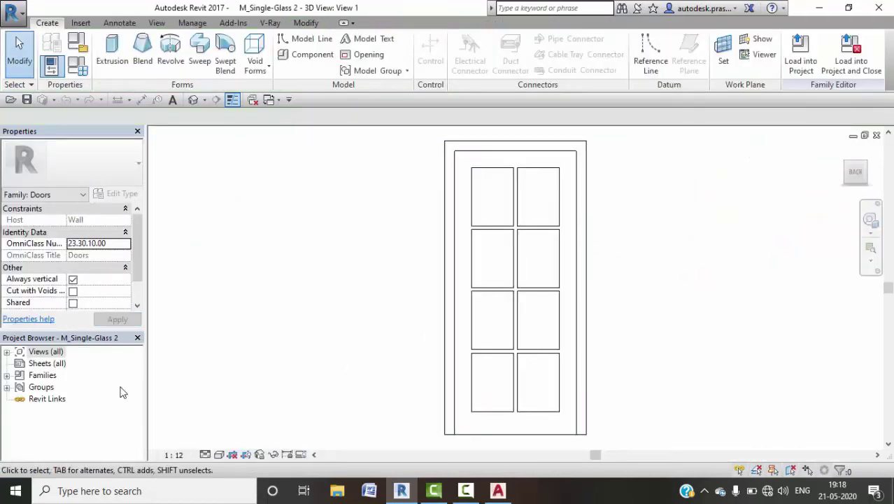
double_click(34, 351)
click(20, 363)
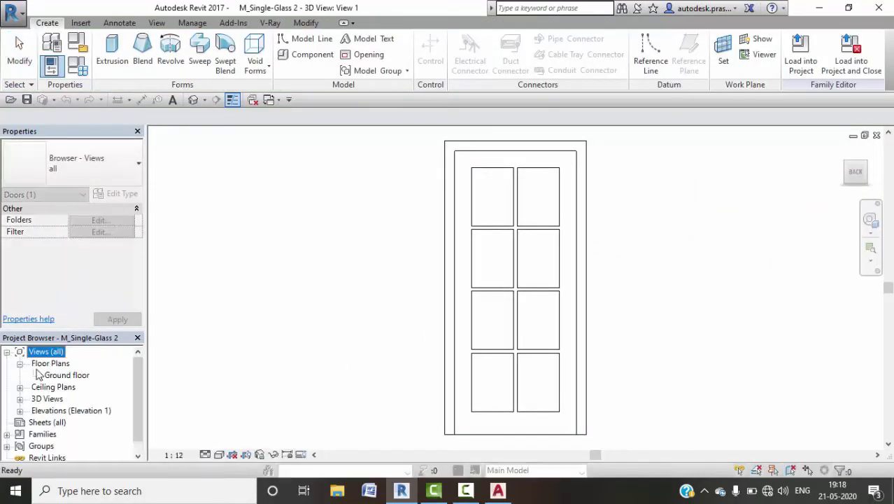
click(62, 375)
double_click(63, 376)
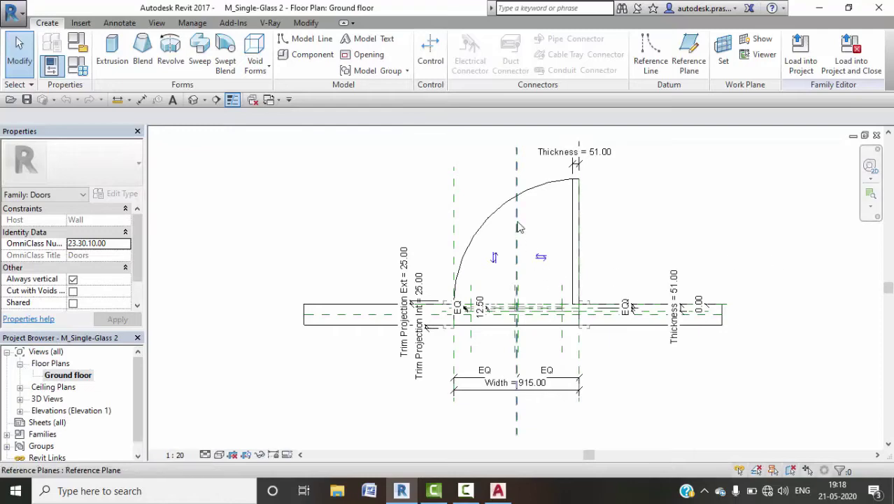
scroll(521, 310, up, 4)
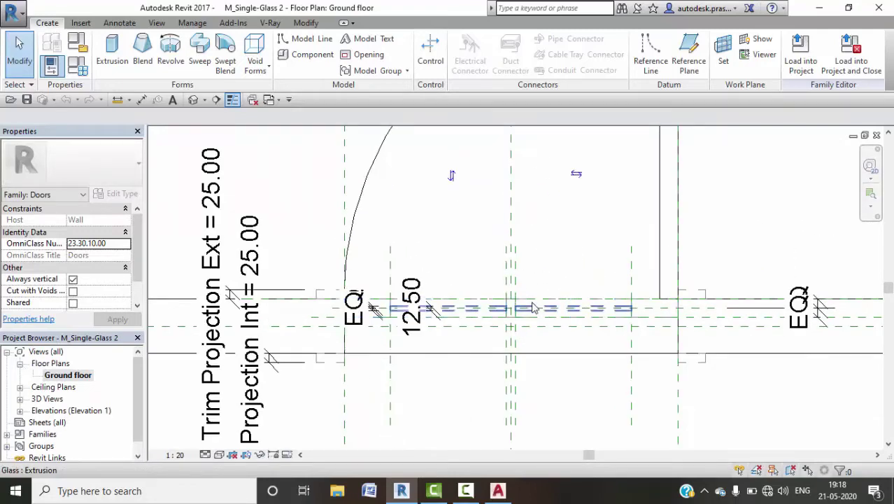
Step: Rotate the door panel and glass together about 40° open around the panel's hinge end, removing the conflicting dimension references
click(569, 306)
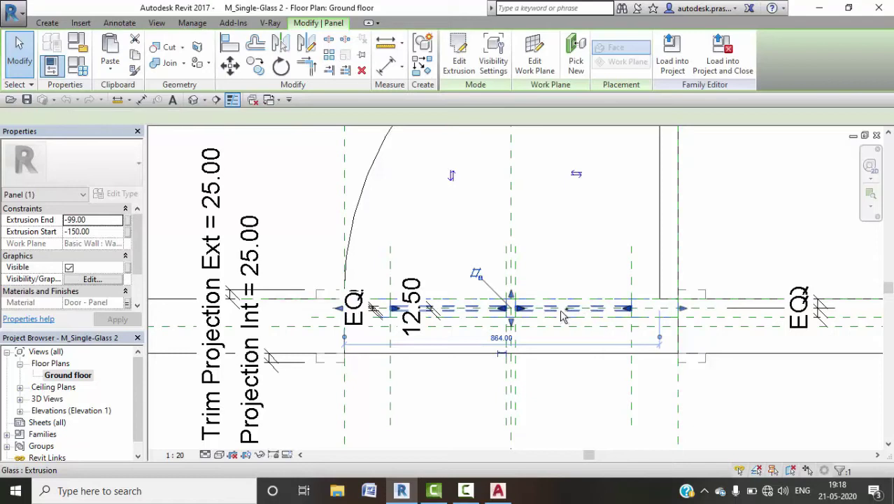
ctrl+click(563, 315)
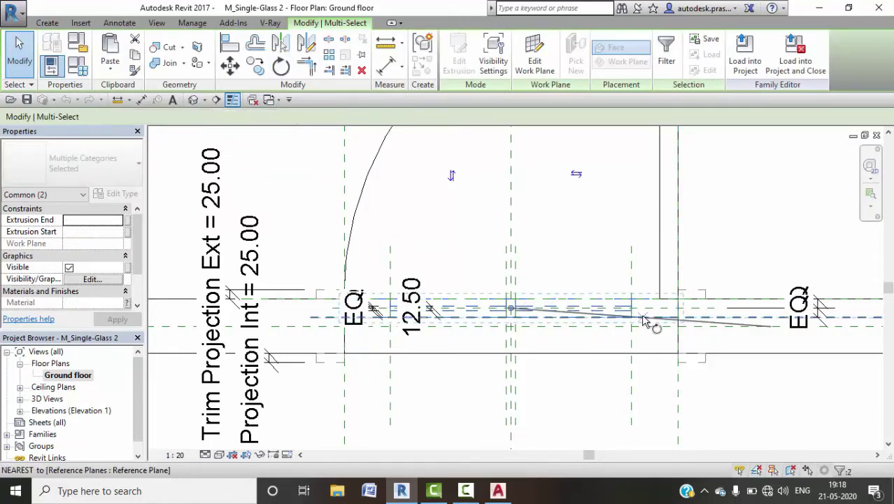
mouse_move(672, 313)
mouse_down()
mouse_move(633, 317)
mouse_move(688, 313)
mouse_move(678, 316)
mouse_up()
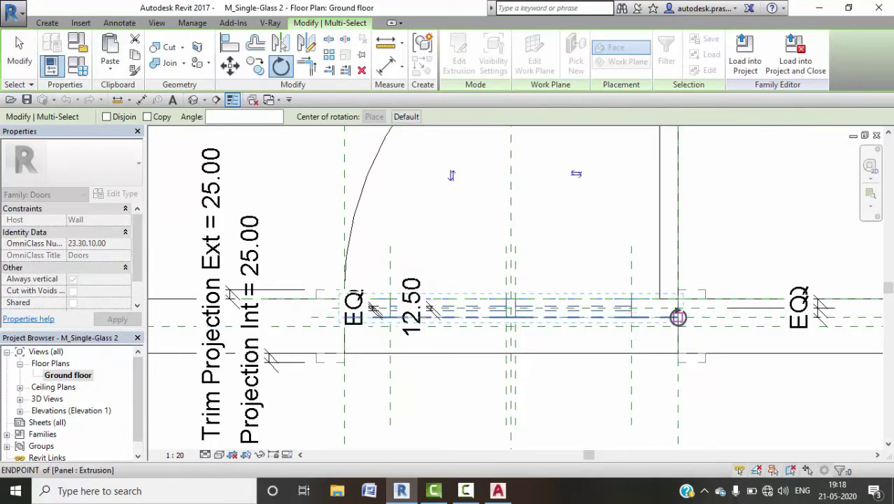
click(619, 302)
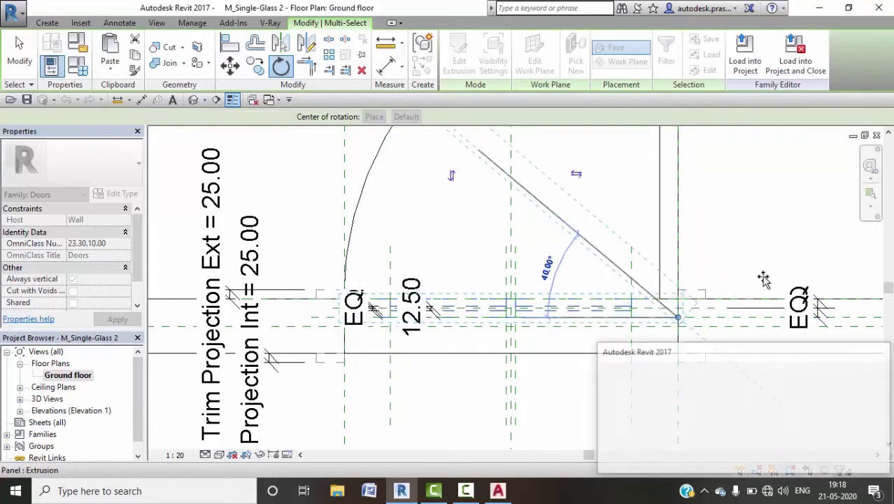
click(677, 458)
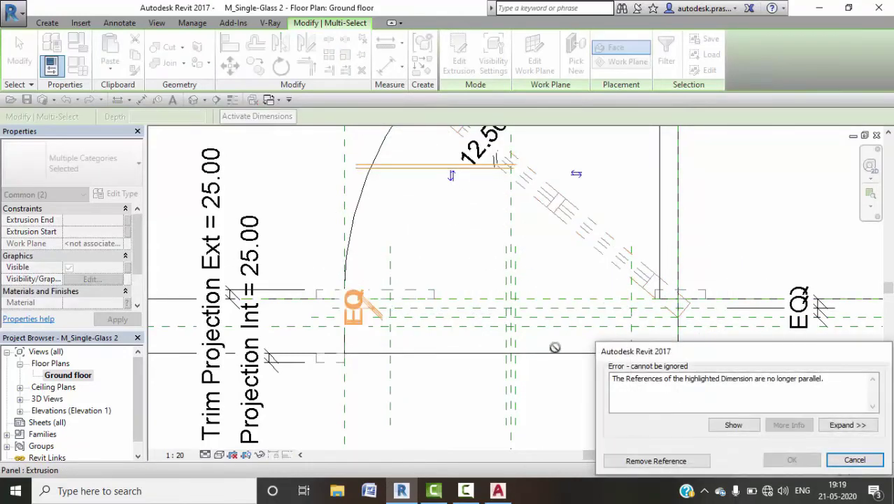
click(656, 459)
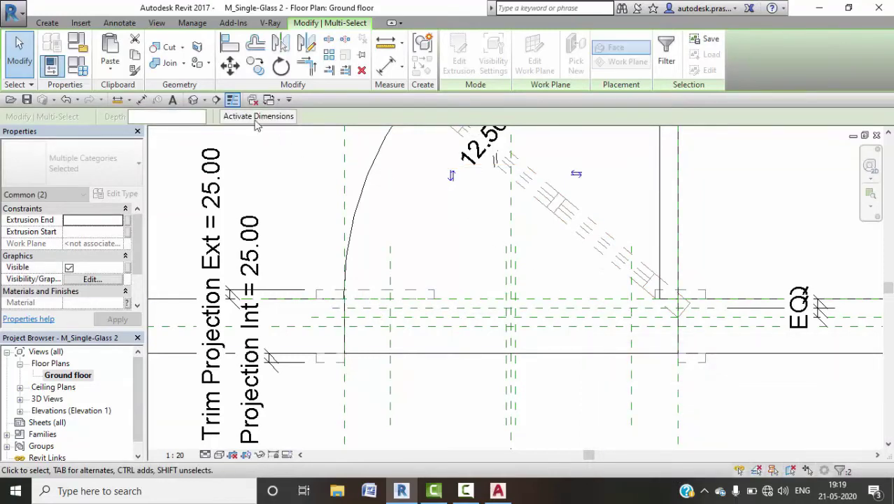
Step: Inspect the opened door panel and its frame in the family's 3D view
click(466, 313)
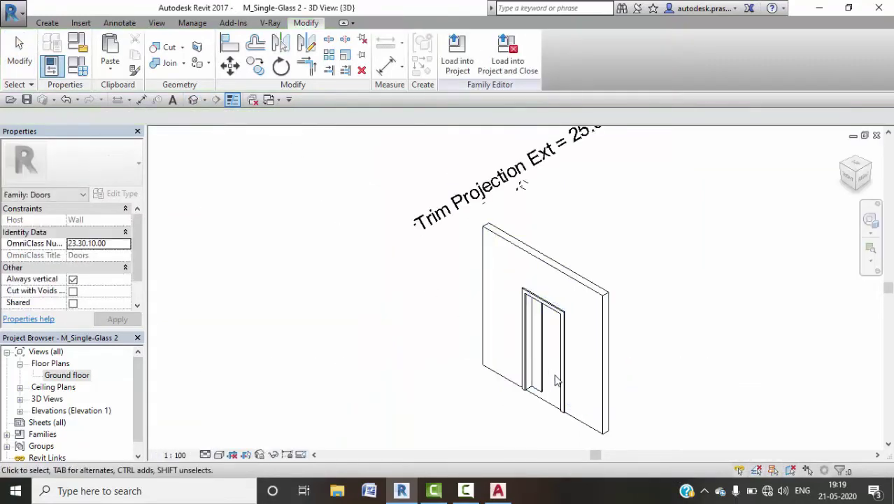
mouse_move(534, 401)
shift+middle_down()
mouse_move(618, 369)
mouse_move(578, 359)
mouse_move(544, 399)
shift+middle_up()
scroll(545, 398, up, 1)
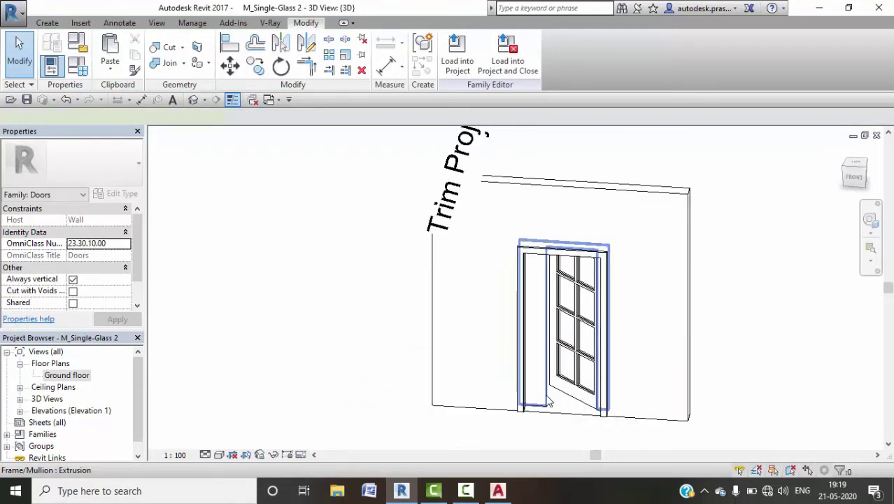
click(549, 401)
click(754, 185)
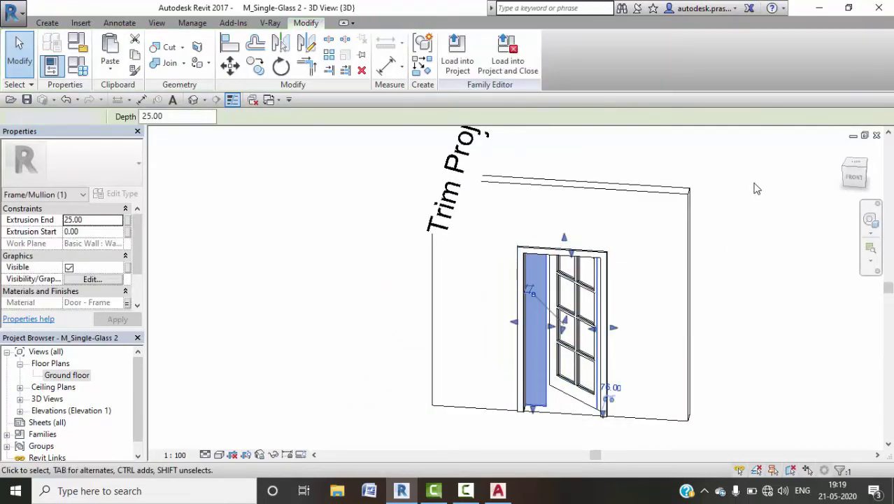
Step: Load the edited door family into Project2, overwriting the existing version, and view the open door in the building
click(523, 66)
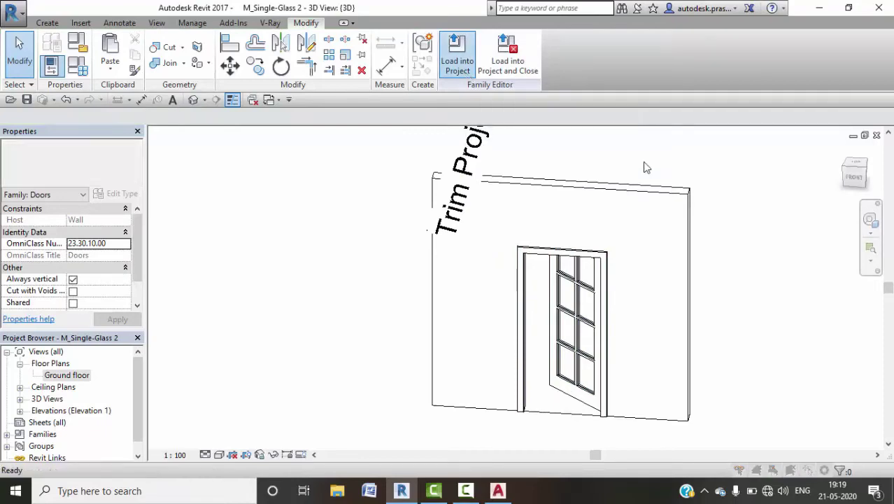
click(363, 184)
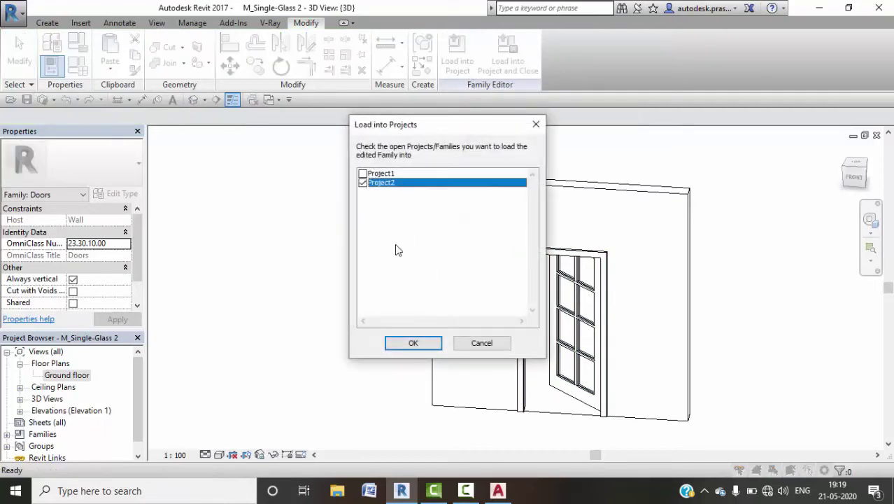
click(420, 344)
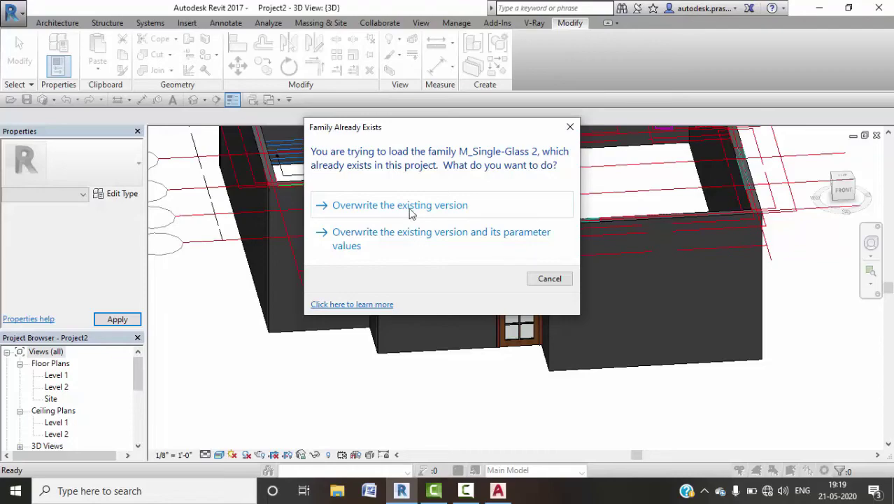
click(411, 207)
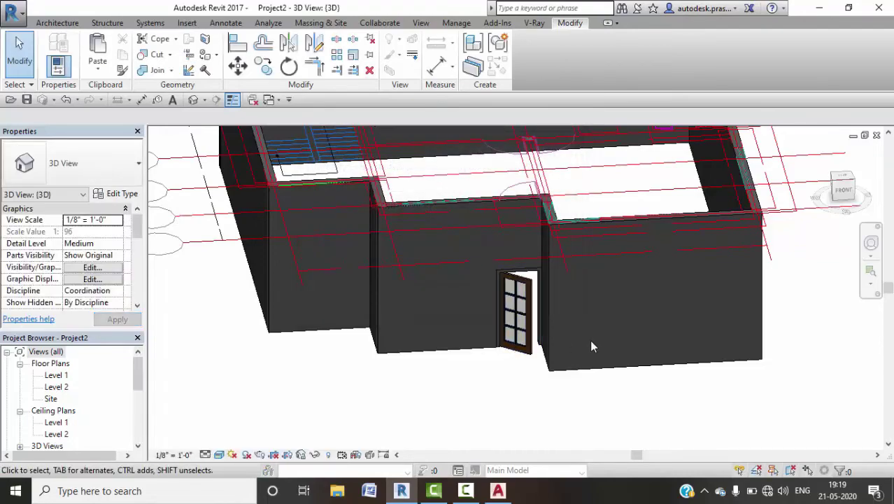
shift+middle_drag(597, 317, 586, 371)
Step: Flip the glass door's hinge to the jamb nearest the bedroom in the Level 1 plan and return to 3D
double_click(46, 376)
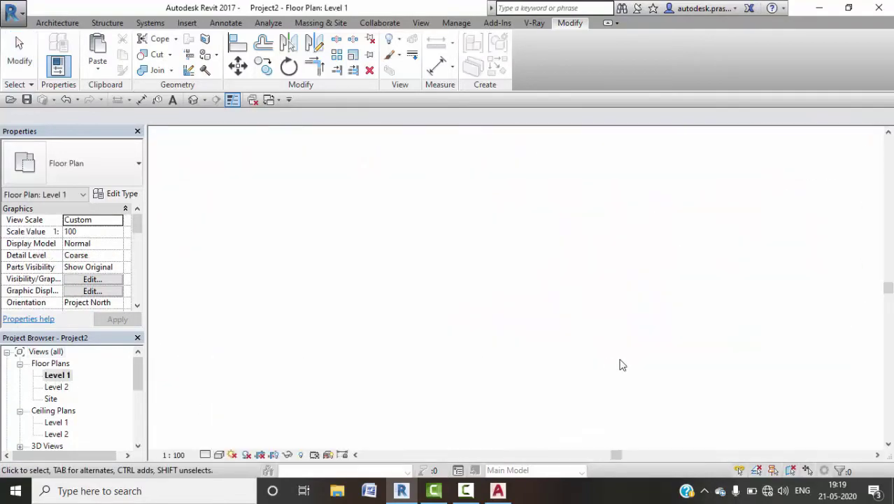
click(381, 343)
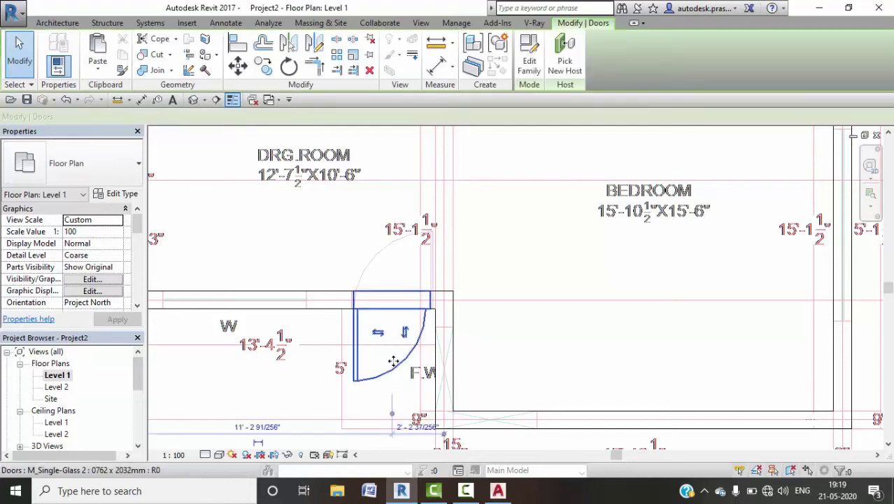
key(space)
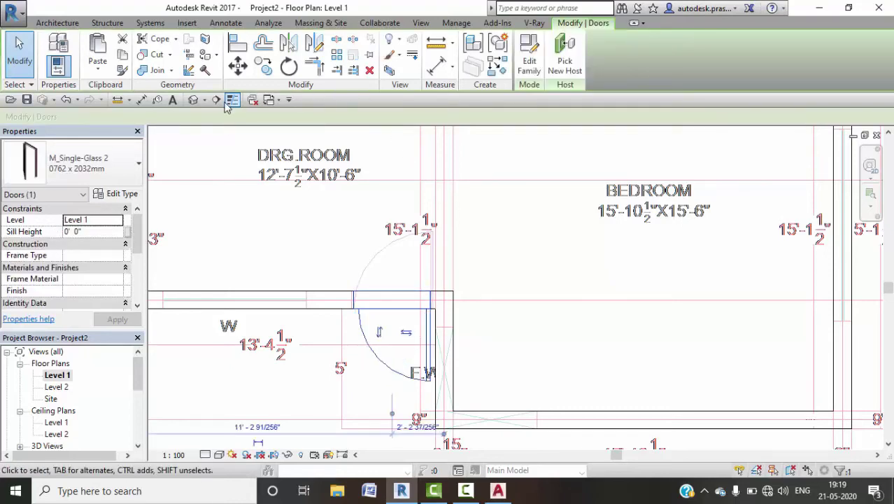
click(196, 100)
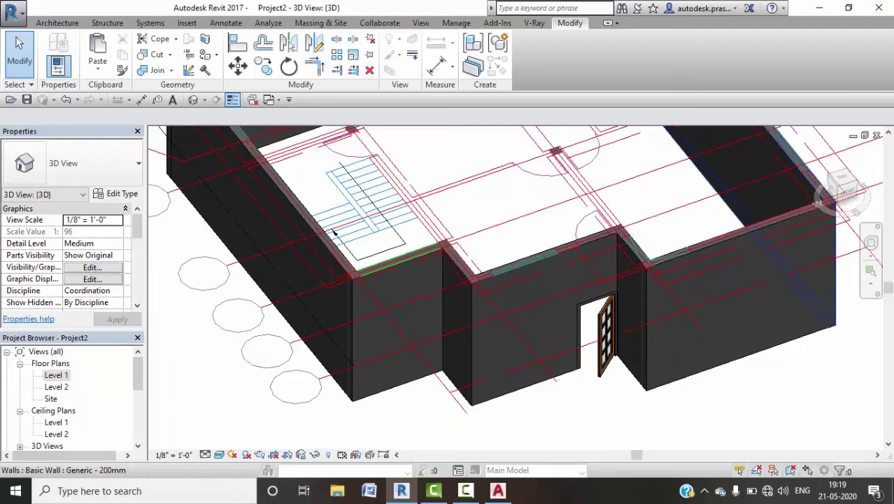
Step: Create a new material for the Door Material parameter of the glass door's type
click(604, 329)
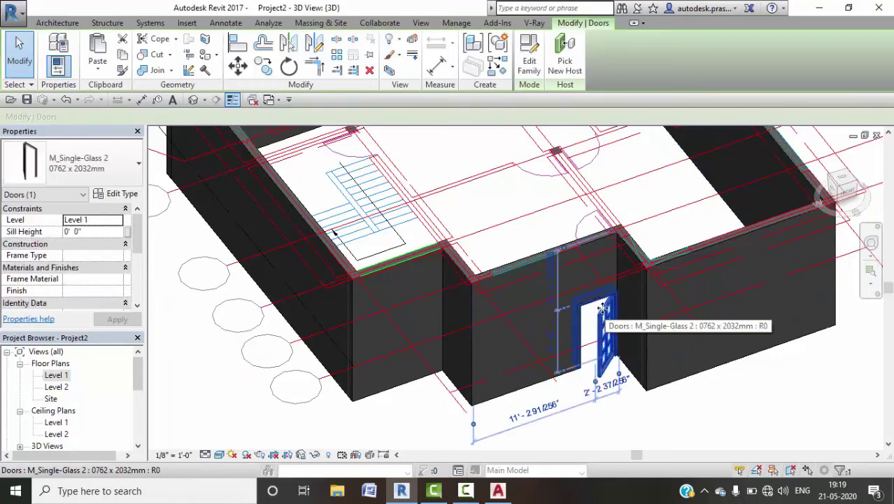
click(117, 194)
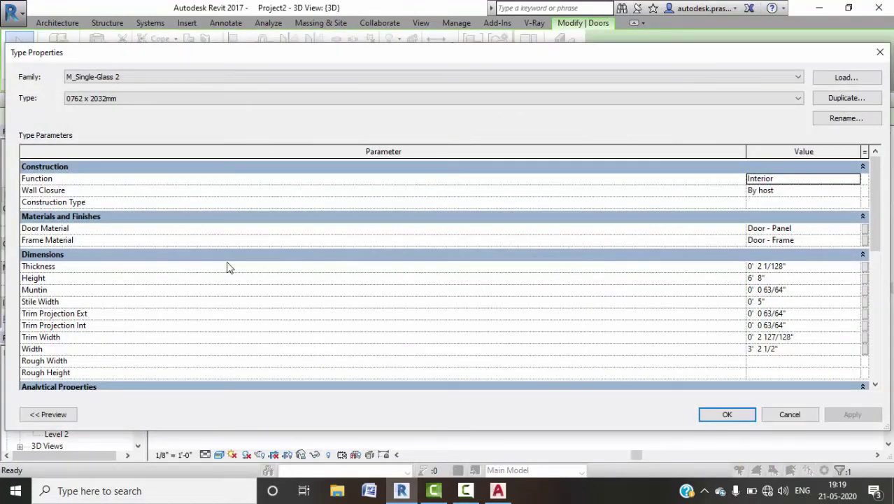
click(854, 229)
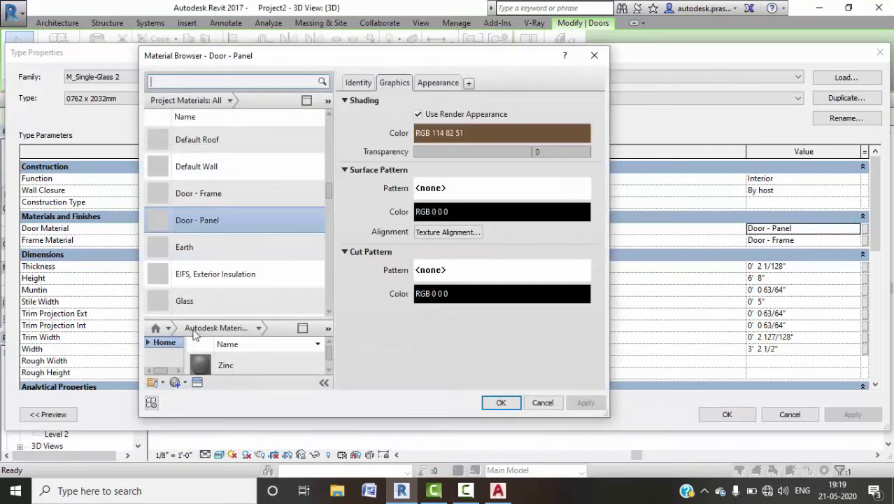
click(186, 383)
click(210, 393)
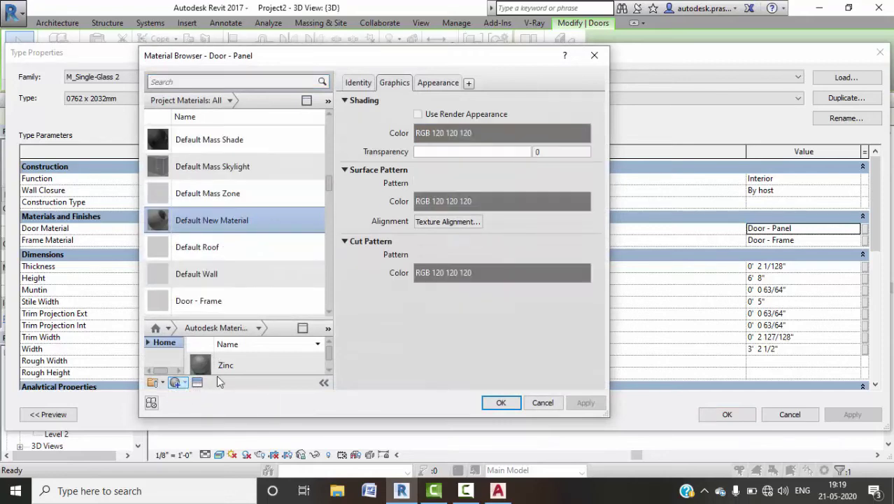
Step: Give the new door material the Beechwood - Mystic Brown appearance, use its render appearance for shading, and assign it to the door
click(198, 382)
scroll(675, 280, down, 10)
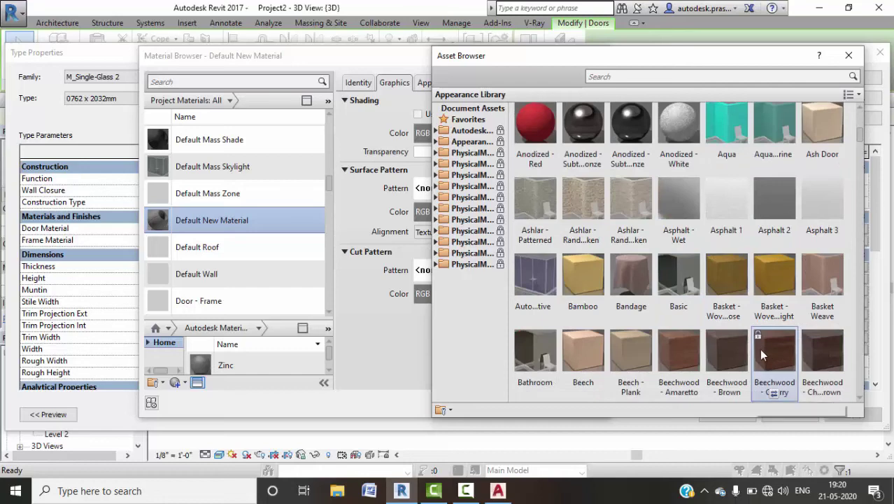
scroll(759, 348, down, 3)
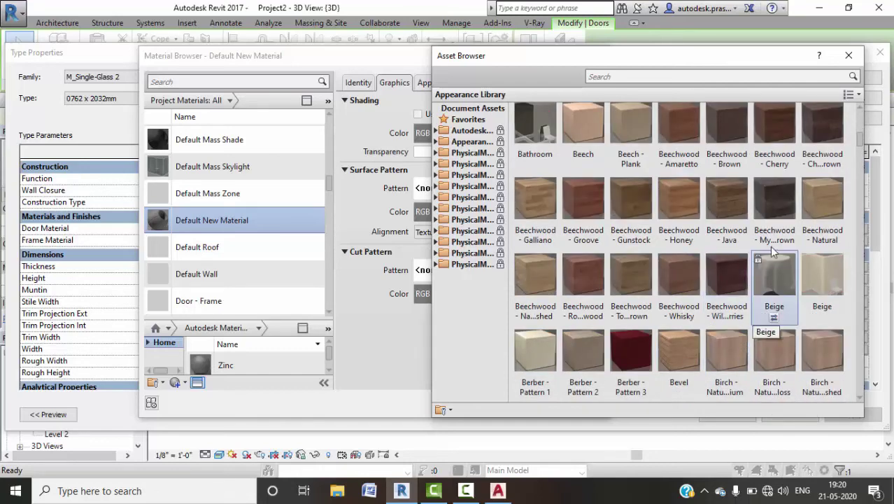
double_click(775, 210)
click(849, 55)
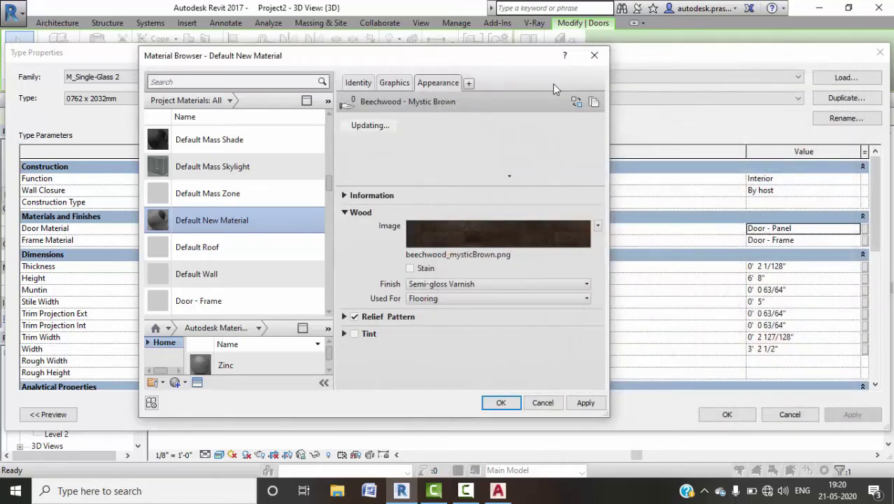
click(401, 84)
click(417, 117)
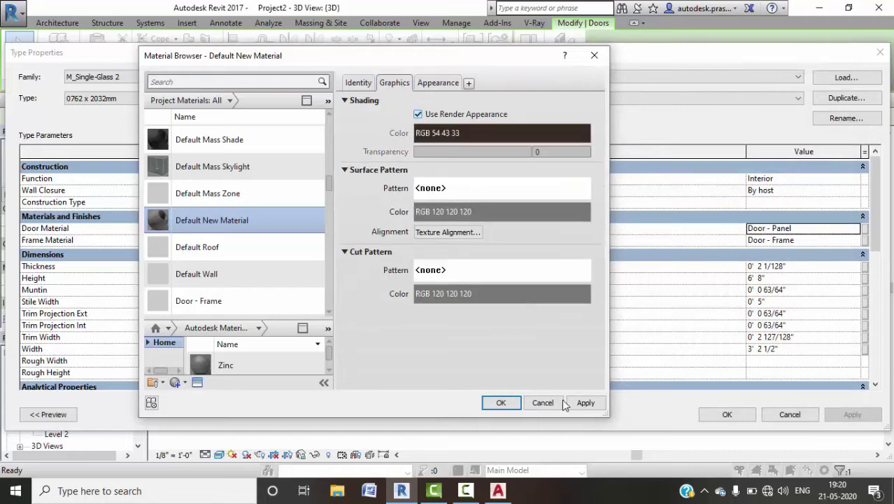
click(518, 404)
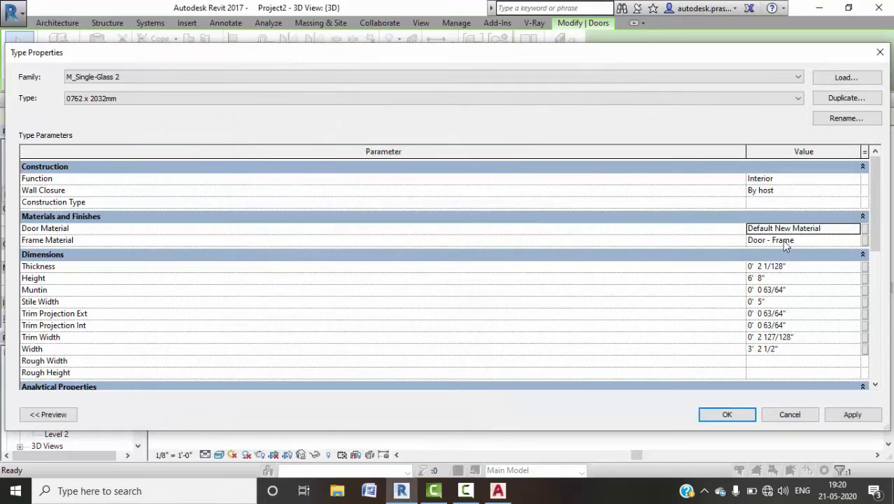
Step: Create another new material for the Frame Material parameter of the glass door's type
click(785, 241)
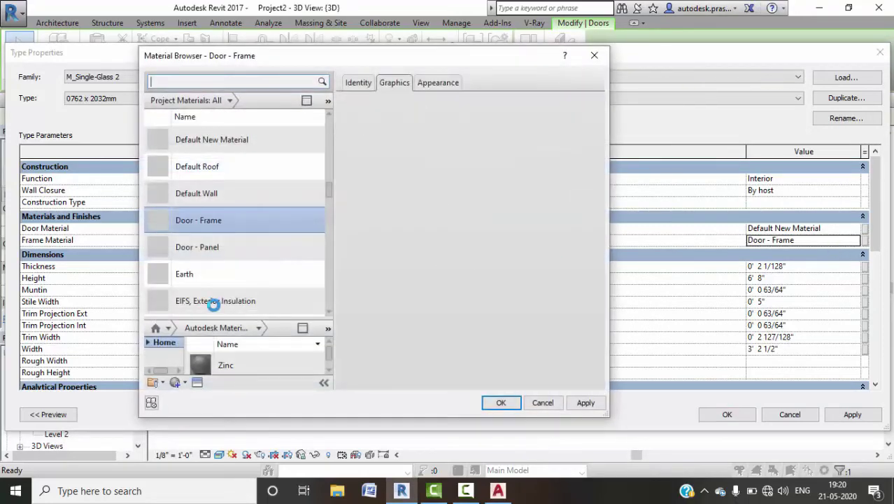
click(185, 383)
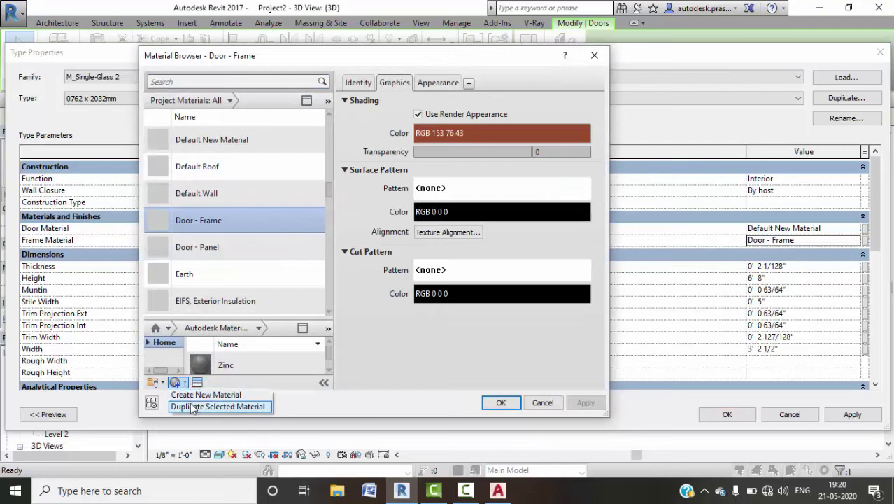
click(206, 395)
Step: Give the new frame material the Beechwood - Amaretto appearance with render appearance shading, and apply it to the door type
click(197, 382)
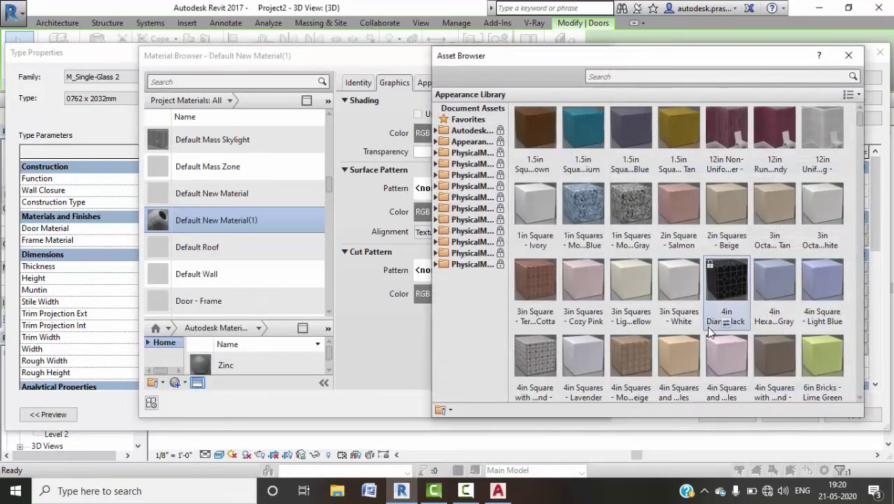
scroll(708, 332, down, 5)
scroll(699, 374, down, 1)
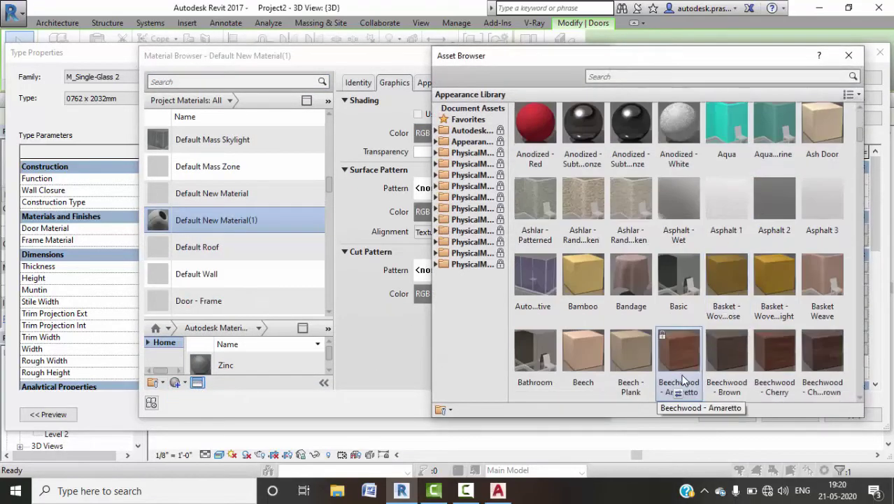
double_click(679, 396)
click(848, 55)
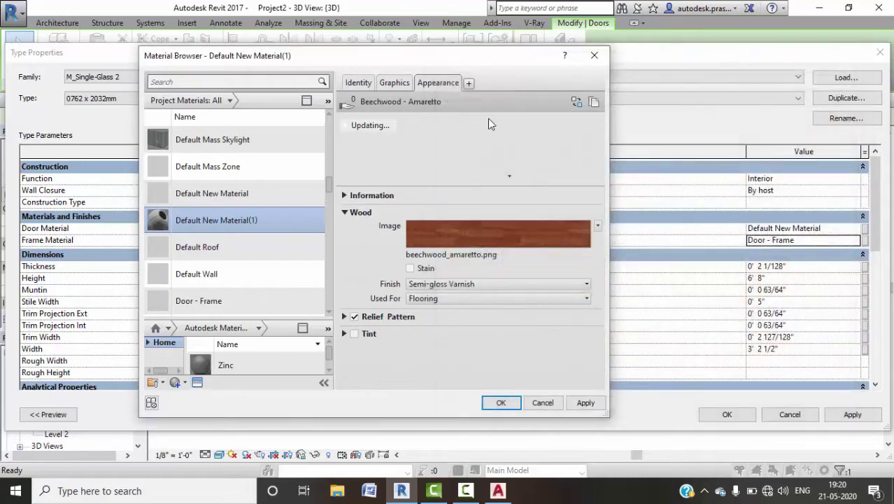
click(394, 83)
click(417, 114)
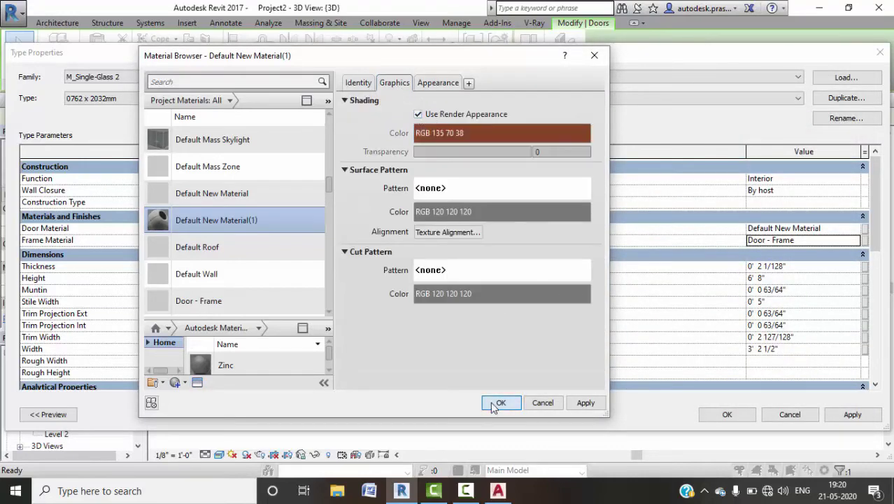
click(498, 404)
click(726, 415)
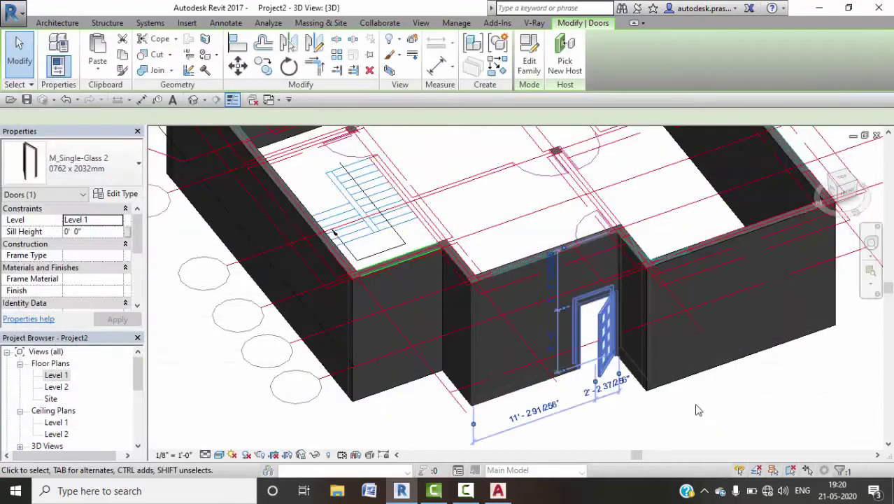
Step: Inspect the wood finishes of the open door's panel and frame from both sides of the wall in 3D
click(656, 419)
scroll(622, 419, up, 8)
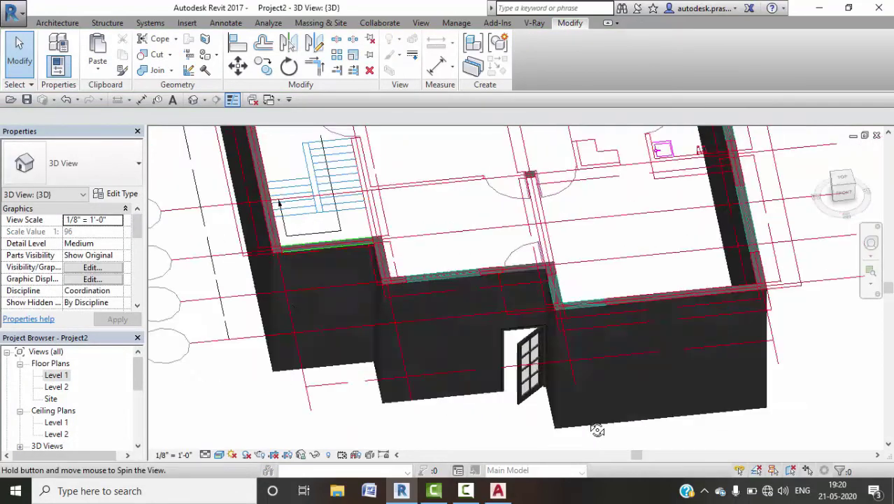
scroll(458, 339, up, 2)
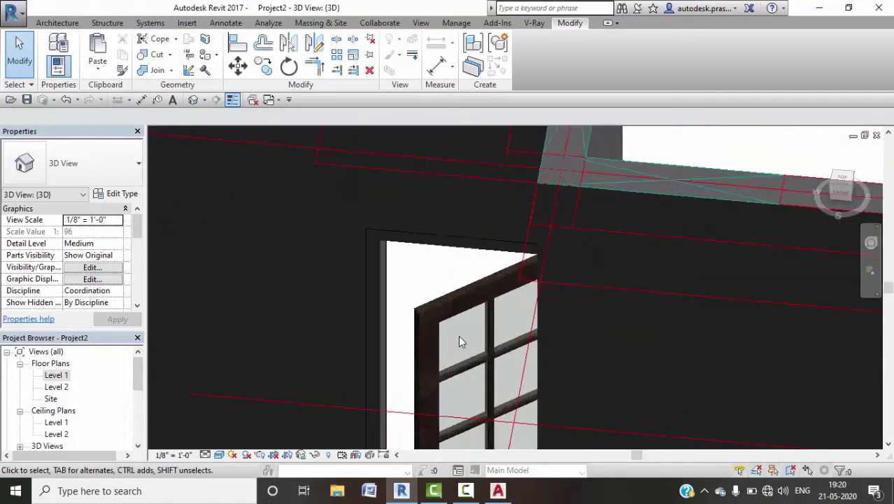
shift+middle_drag(413, 342, 463, 330)
scroll(462, 329, down, 6)
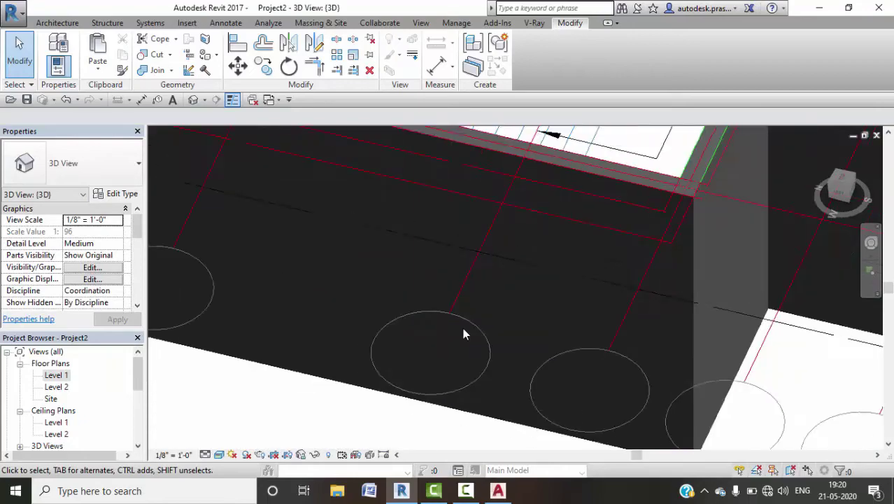
shift+middle_drag(601, 245, 731, 287)
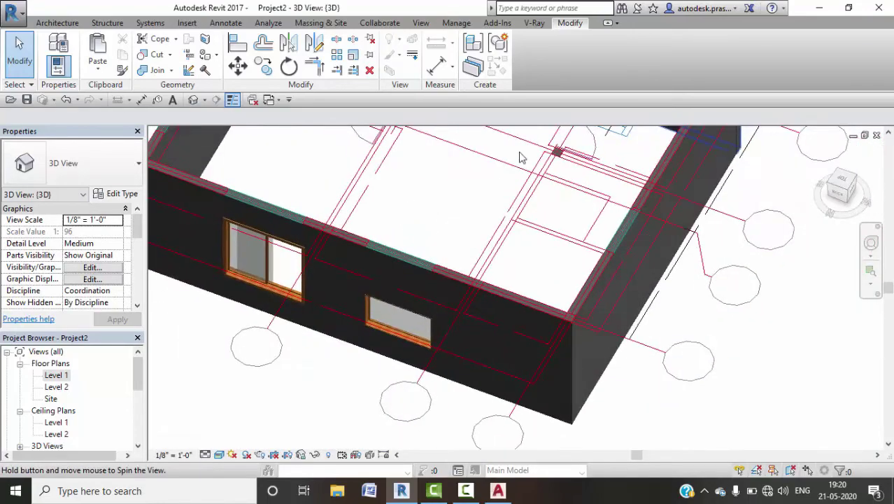
middle_drag(522, 157, 556, 419)
scroll(591, 227, up, 3)
scroll(591, 227, up, 5)
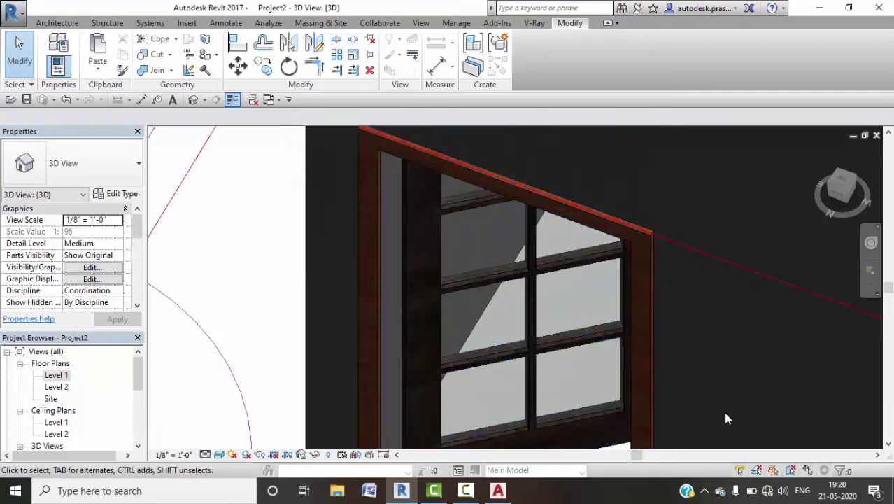
scroll(464, 304, down, 5)
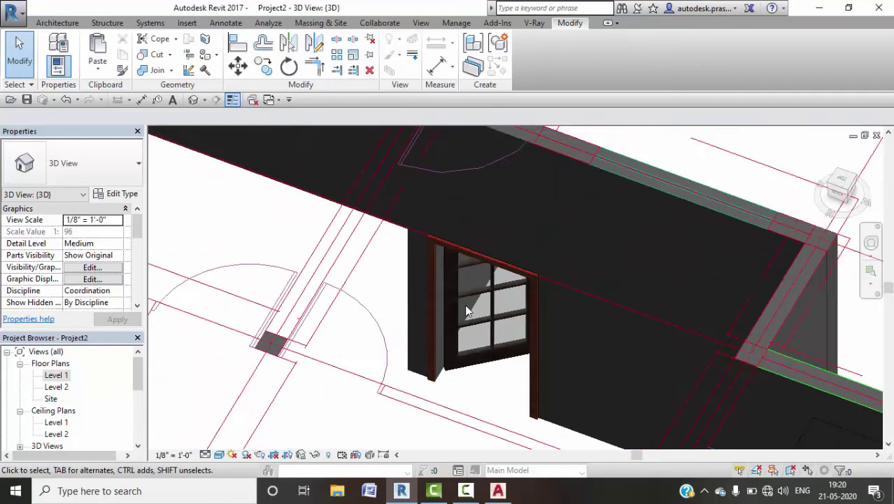
scroll(556, 352, down, 2)
shift+middle_drag(605, 352, 511, 261)
Step: Set the Sash Material of the large sliding window's type to Default New Material(1)
scroll(515, 343, down, 5)
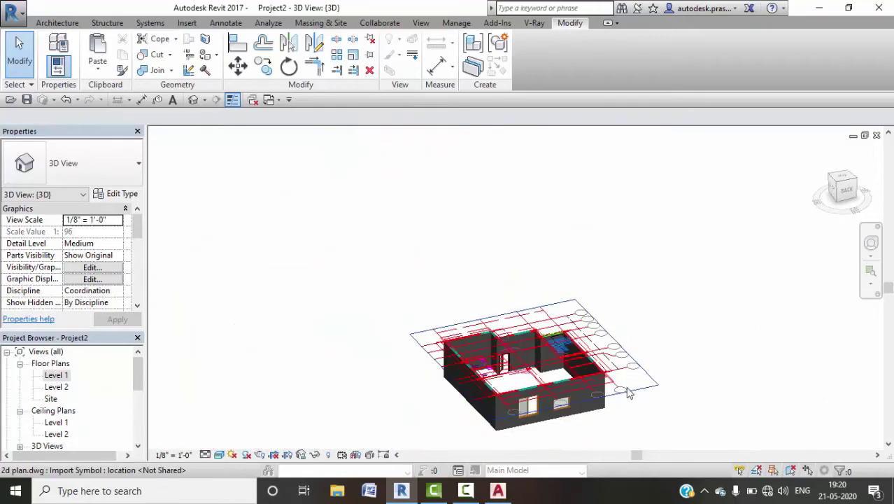
scroll(514, 364, up, 5)
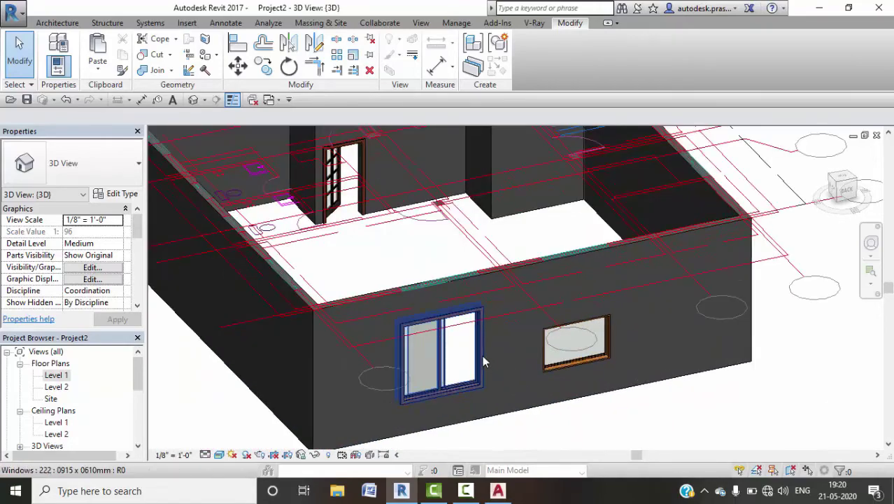
click(482, 355)
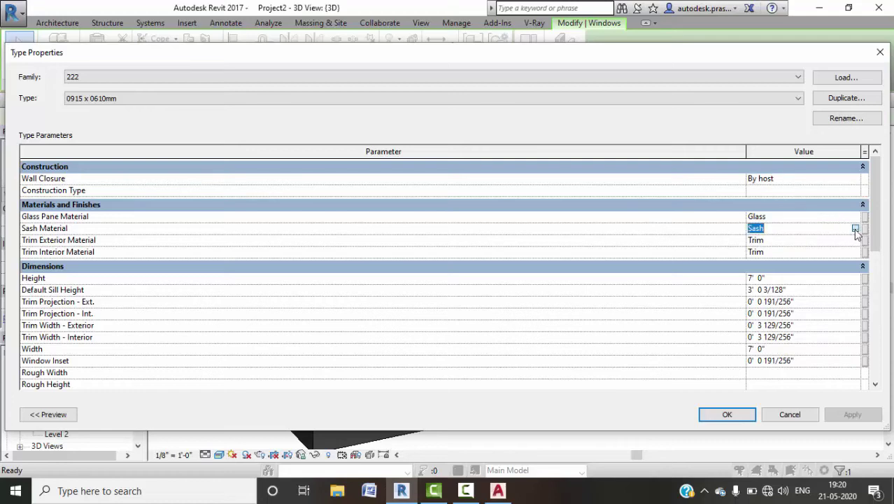
click(854, 229)
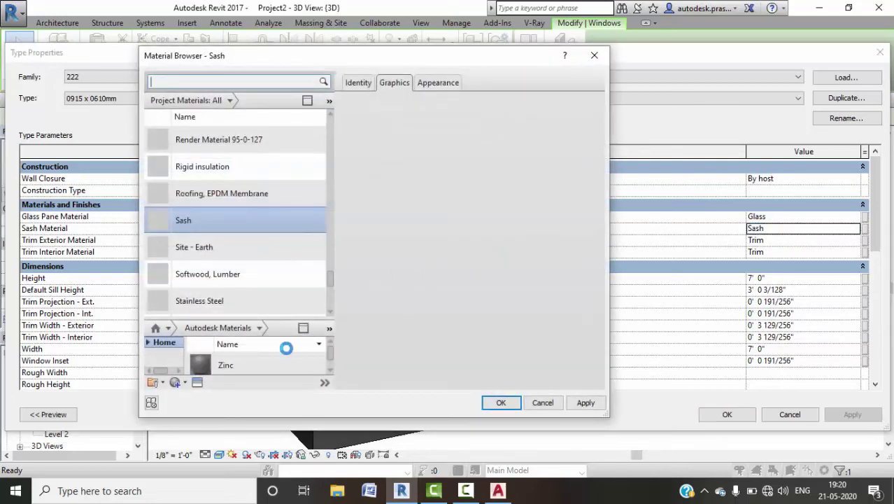
scroll(224, 264, down, 3)
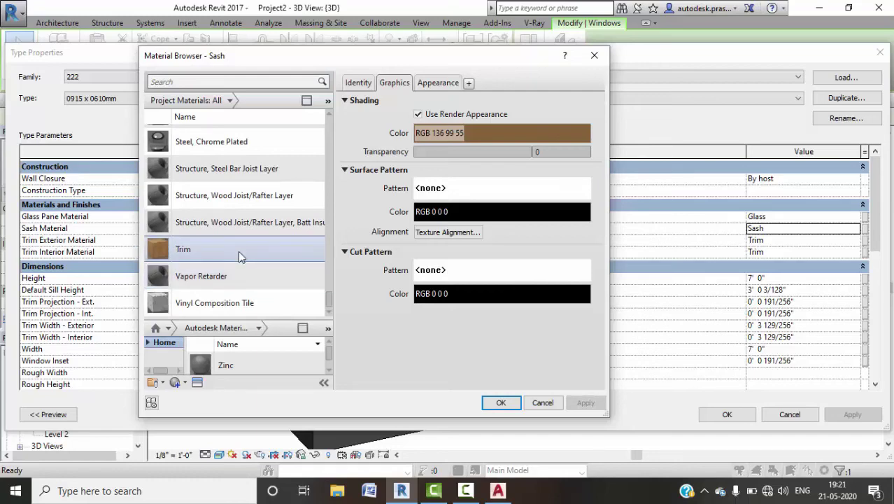
scroll(239, 256, up, 5)
scroll(238, 256, up, 10)
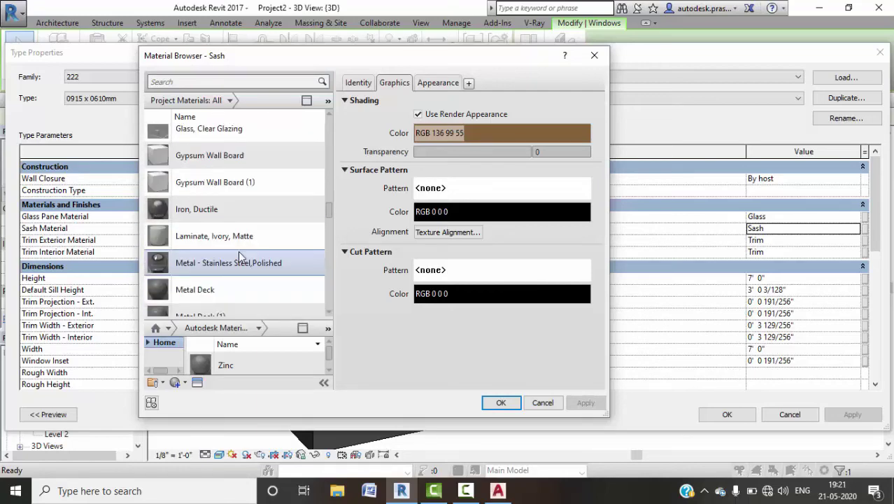
scroll(238, 256, up, 10)
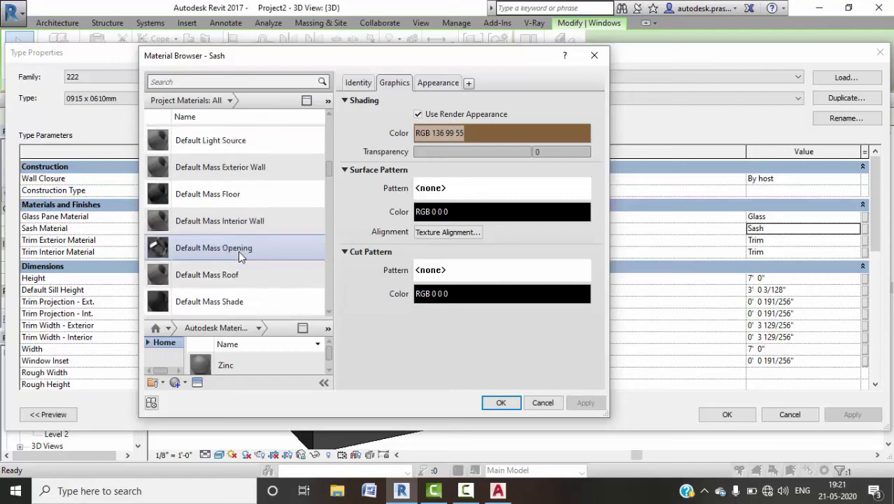
scroll(238, 257, up, 3)
scroll(239, 257, down, 12)
scroll(238, 258, down, 1)
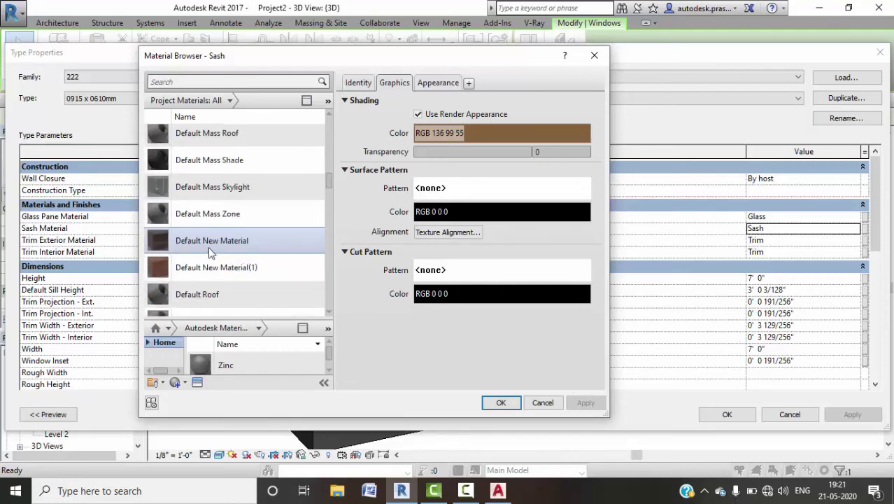
click(247, 261)
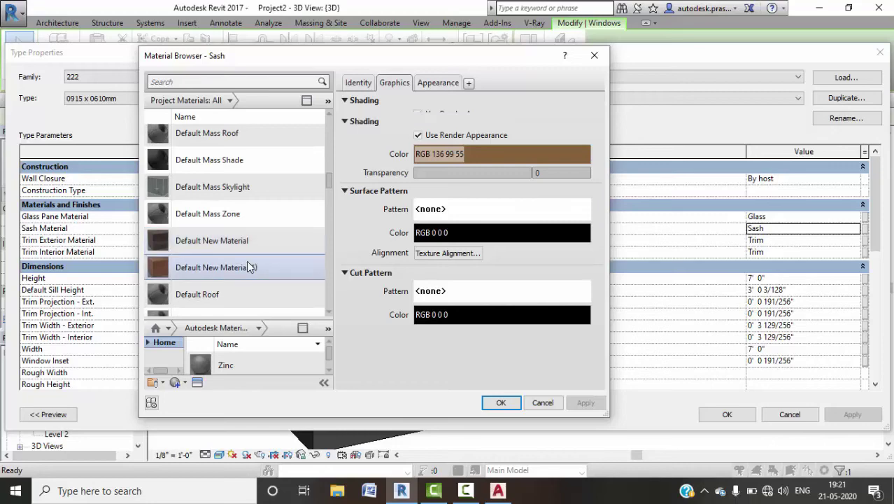
click(501, 402)
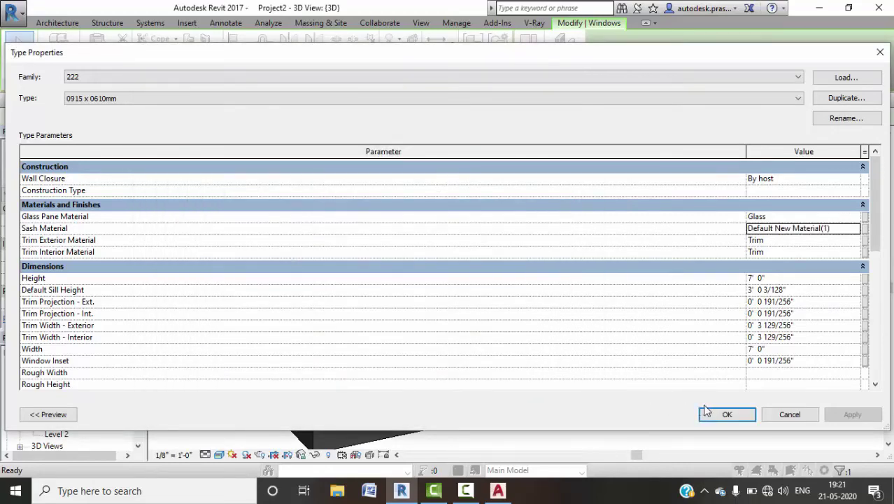
Step: Set the Trim Exterior Material of the large sliding window's type to Default New Material
click(769, 240)
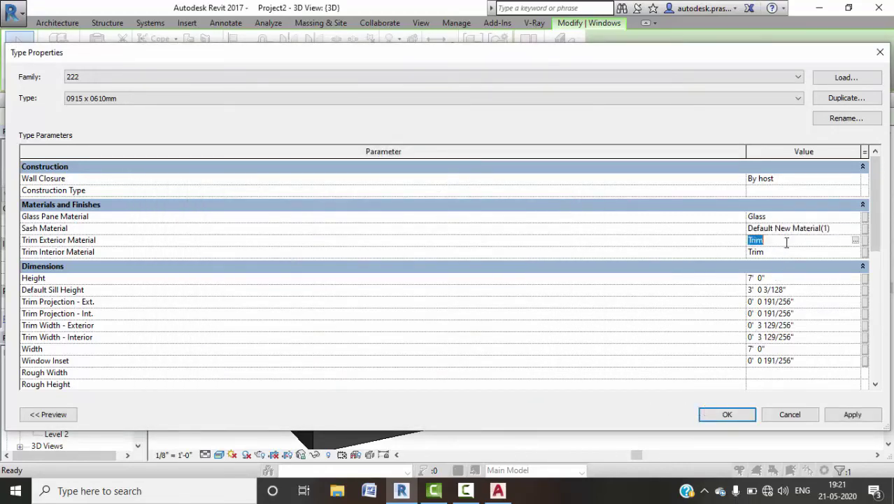
click(855, 240)
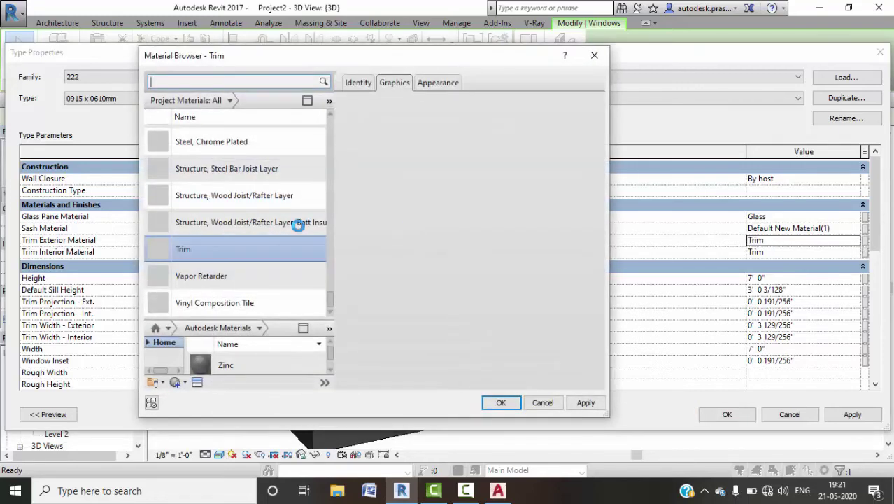
scroll(198, 175, up, 1)
scroll(198, 180, up, 8)
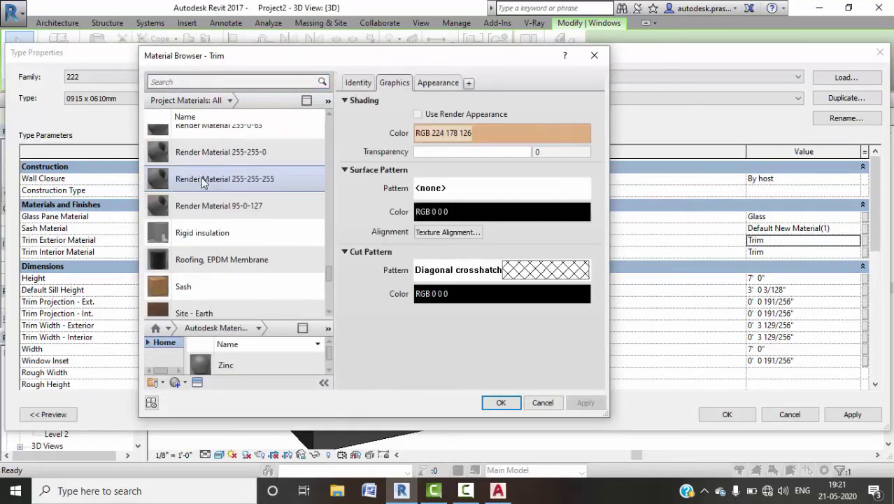
scroll(251, 204, up, 6)
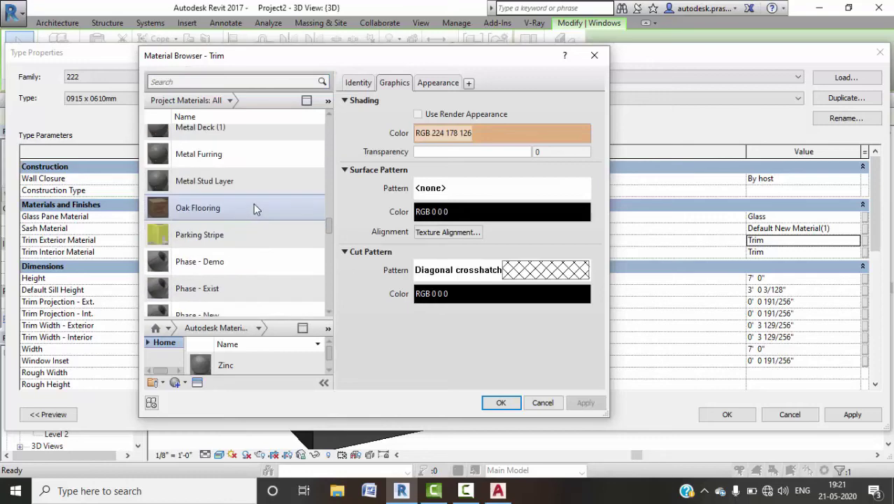
scroll(256, 205, up, 1)
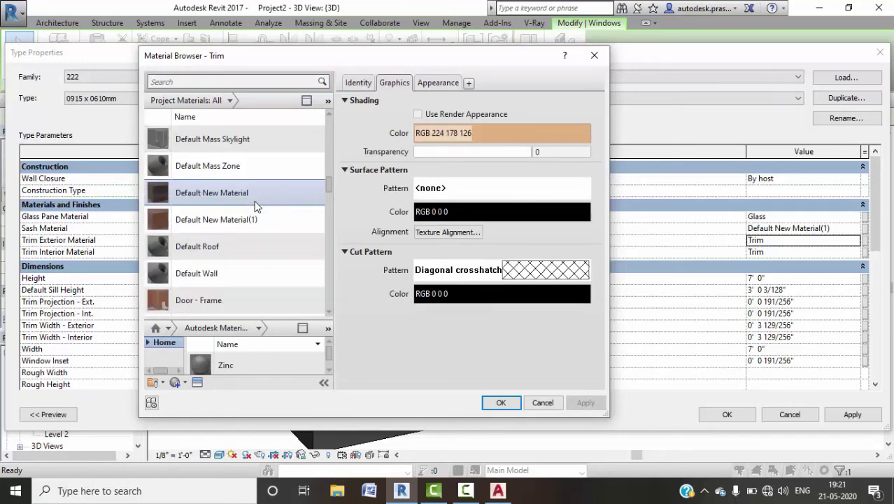
click(223, 200)
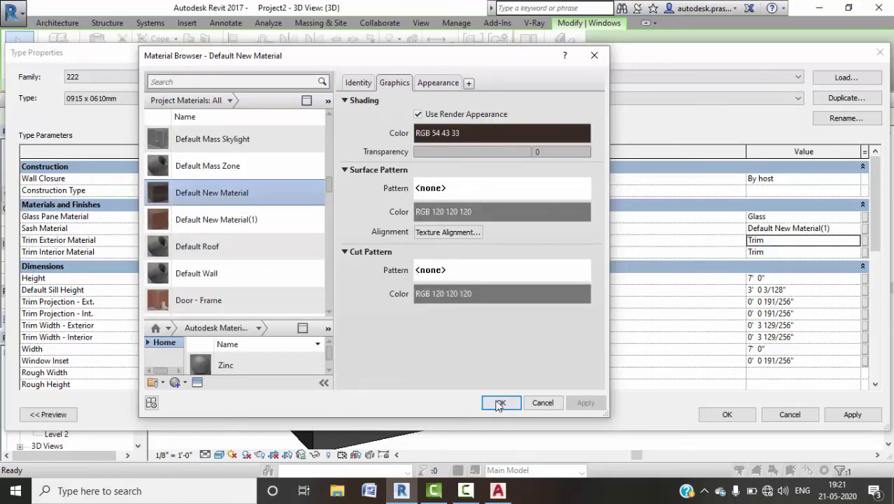
click(498, 402)
Step: Set the window type's Trim Interior Material to Default New Material as well, and apply the type changes to the model
click(785, 252)
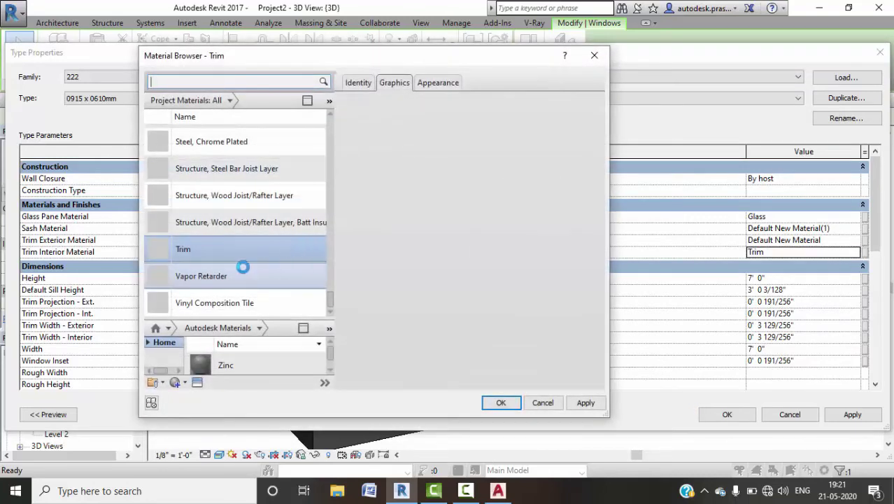
scroll(245, 271, up, 2)
scroll(245, 271, up, 2)
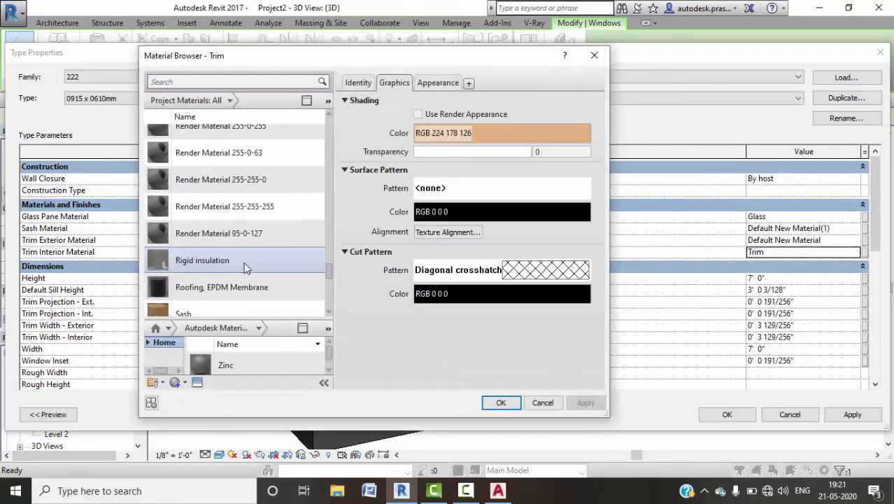
scroll(245, 270, up, 3)
scroll(245, 270, up, 8)
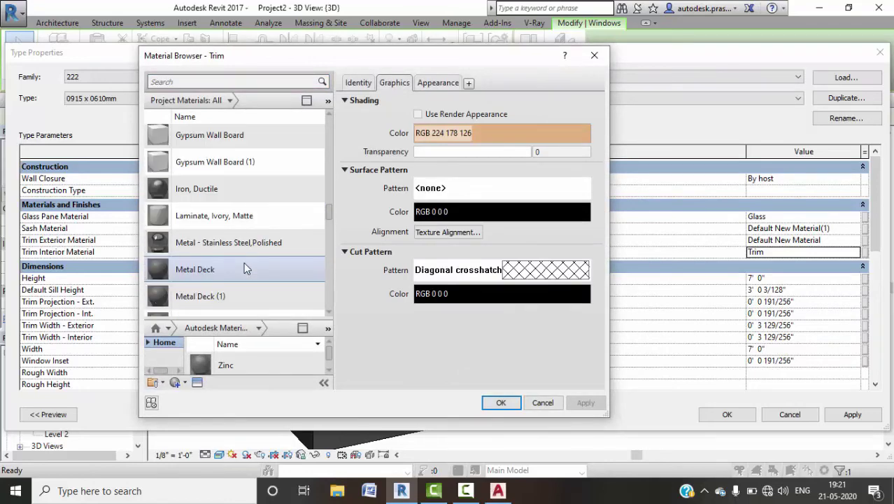
scroll(244, 269, up, 5)
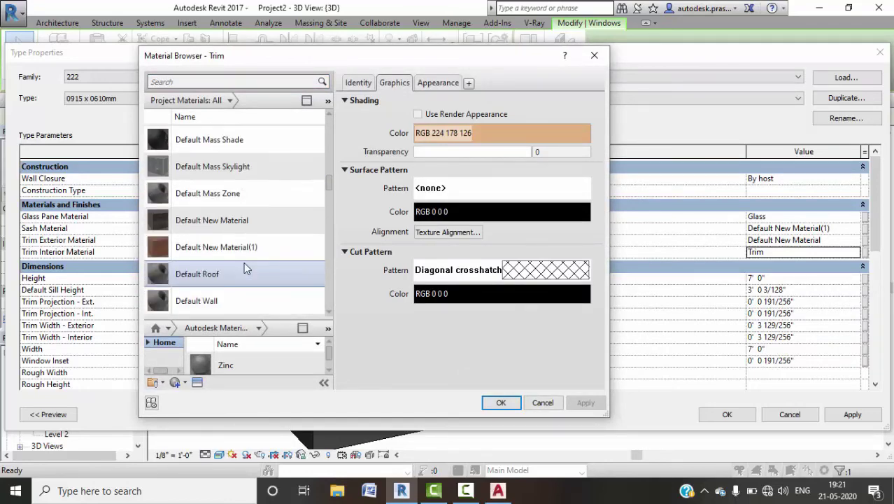
scroll(245, 258, down, 3)
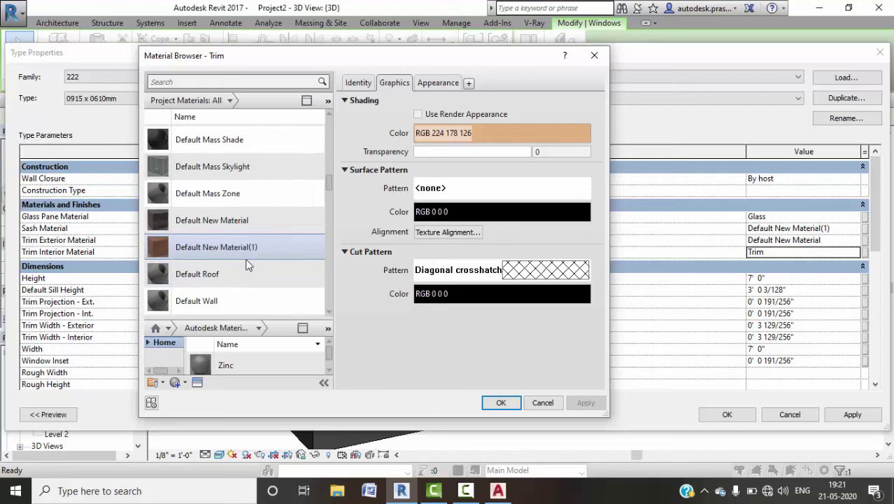
click(245, 220)
click(500, 402)
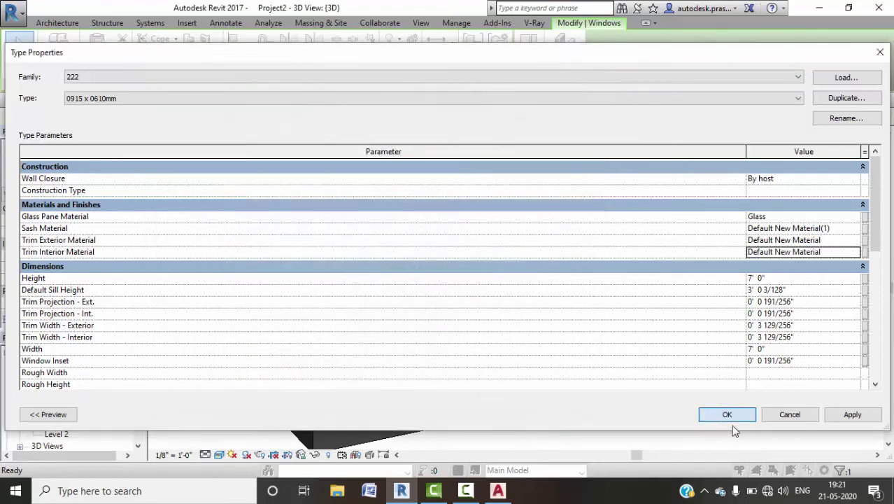
click(727, 414)
key(Escape)
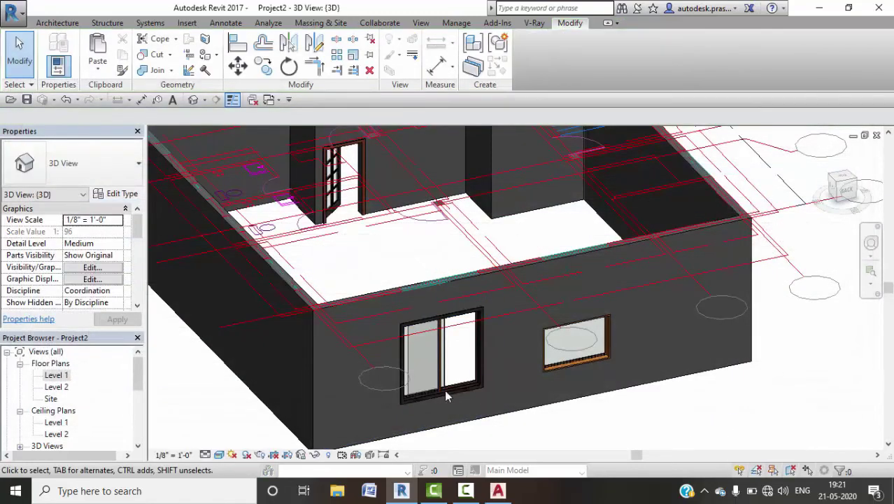
Step: Inspect the sash and trim finishes of the large sliding window up close in 3D and within the whole building
scroll(451, 381, up, 2)
scroll(461, 384, up, 2)
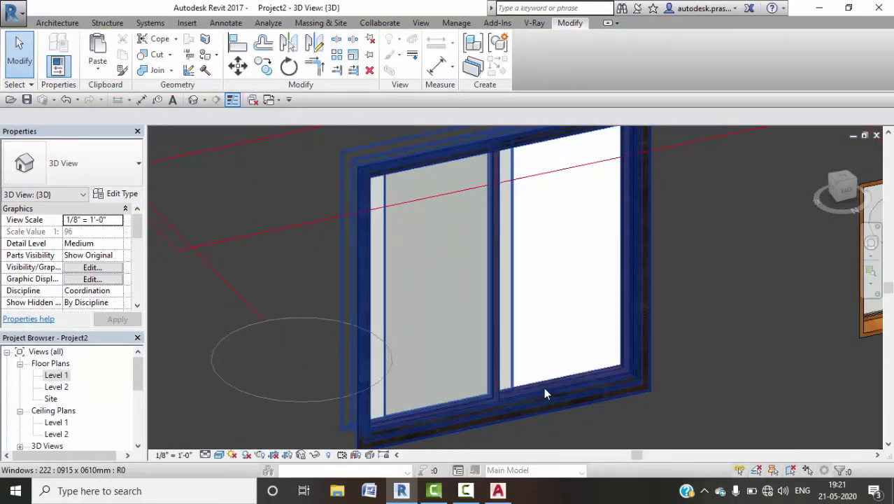
scroll(593, 312, down, 3)
middle_drag(625, 336, 530, 299)
scroll(415, 357, down, 5)
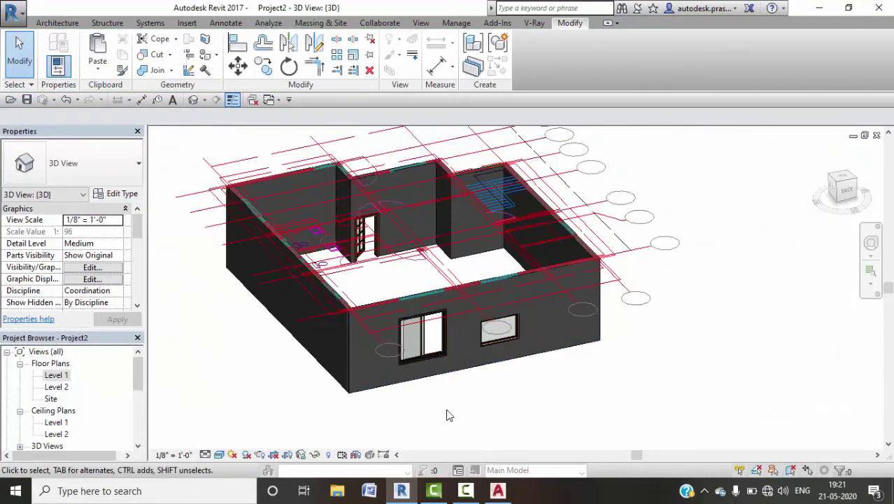